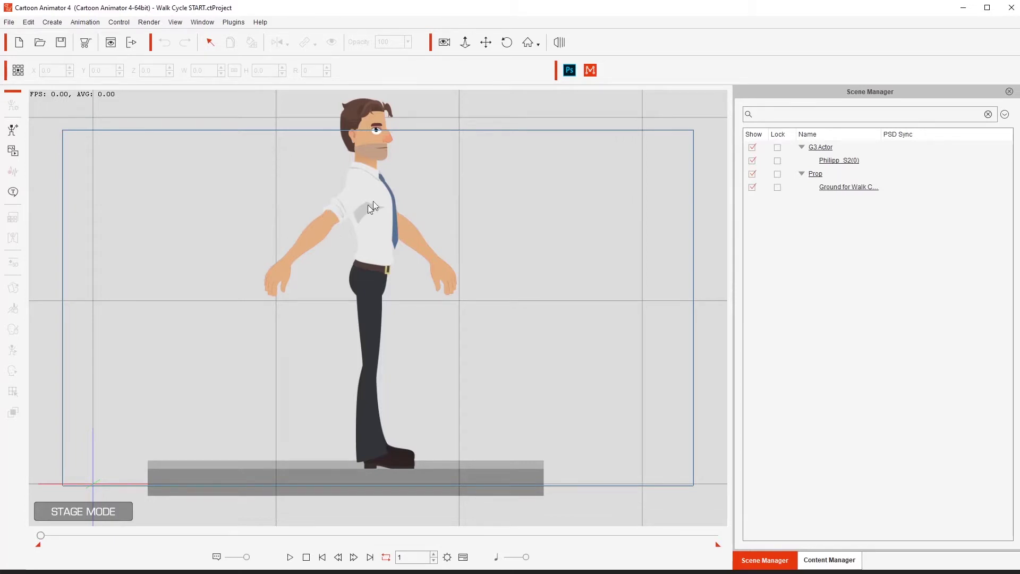
Step: Select the standing character on the stage and open the Sprite Editor for it
click(375, 240)
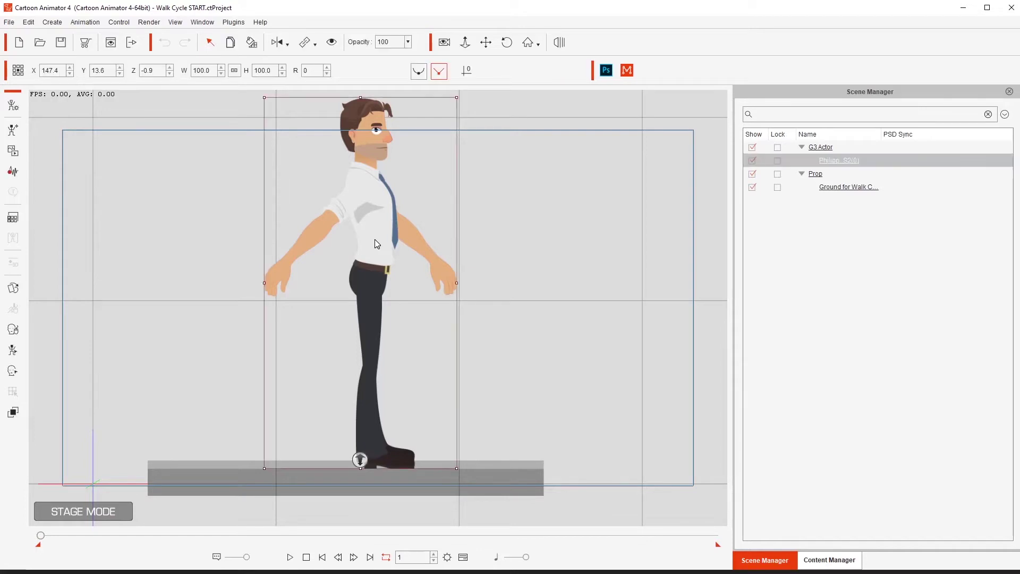
key(s)
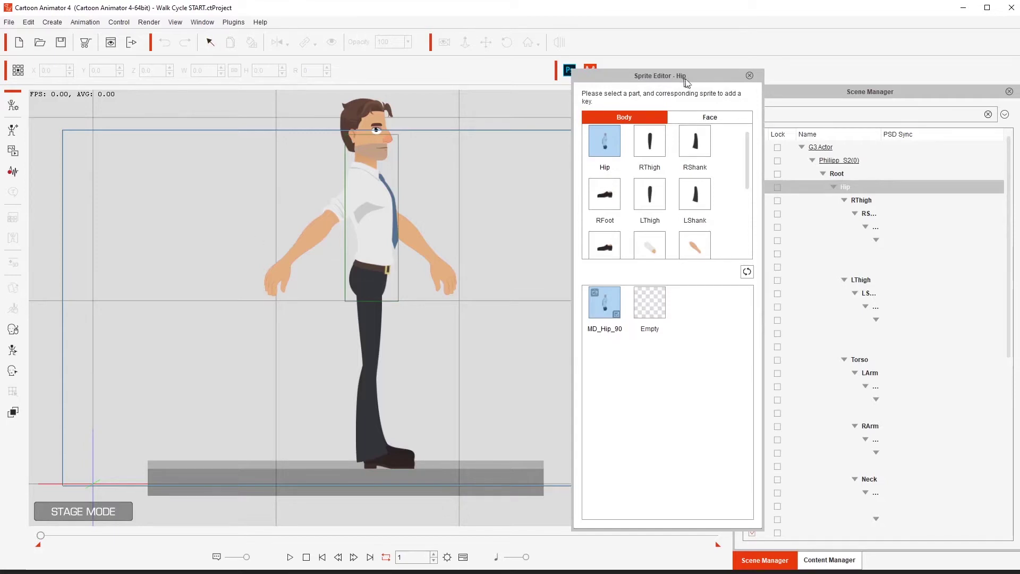
click(749, 76)
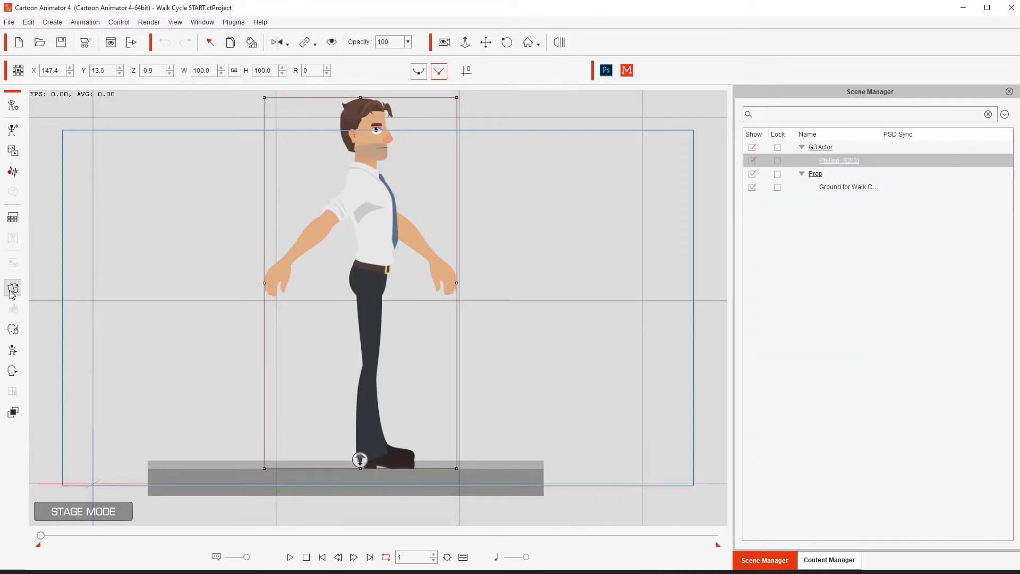
click(14, 288)
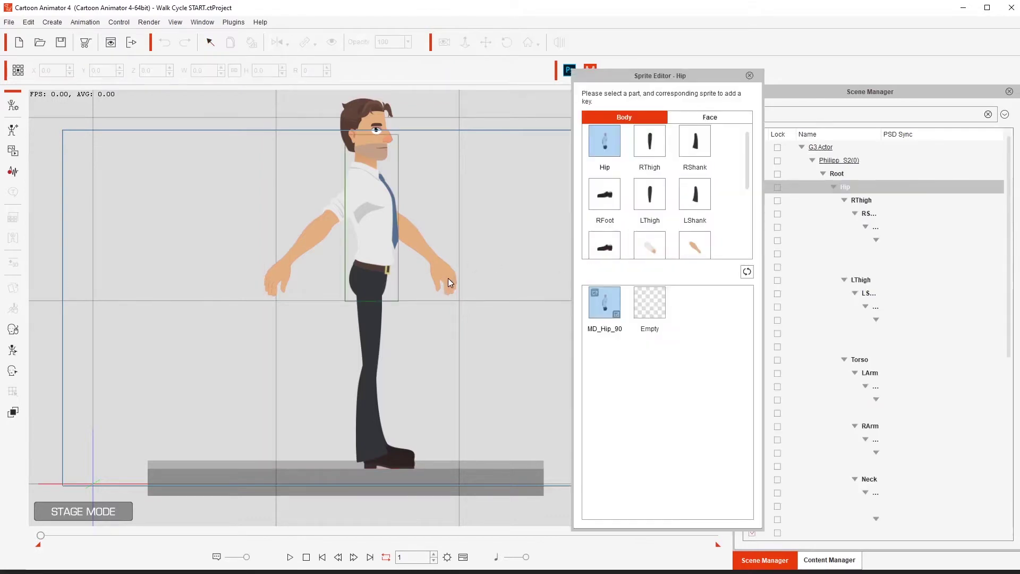
Step: Set the sprites of the character's right hand, right forearm and right upper arm to Empty
click(448, 282)
scroll(741, 343, down, 2)
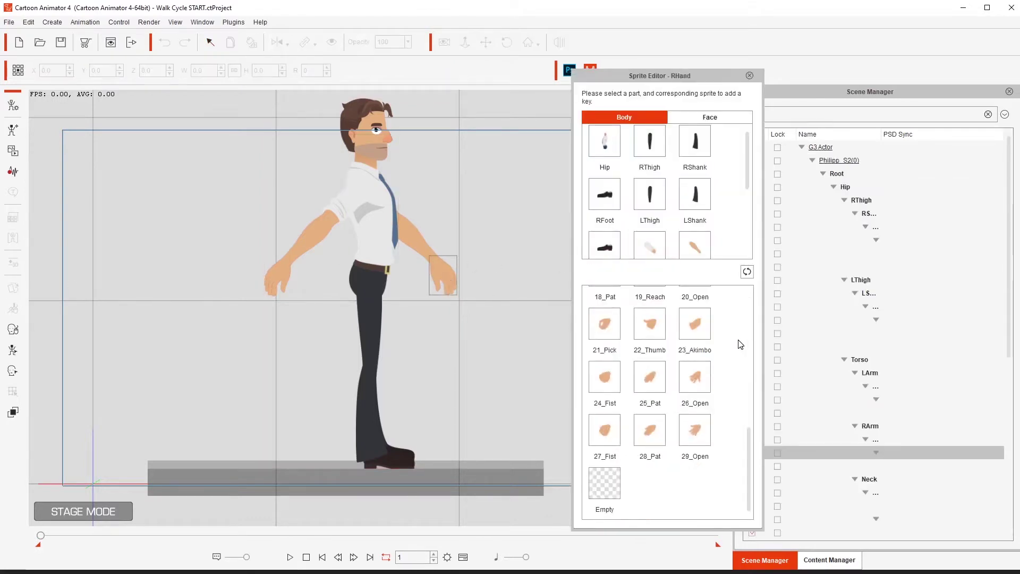
click(610, 482)
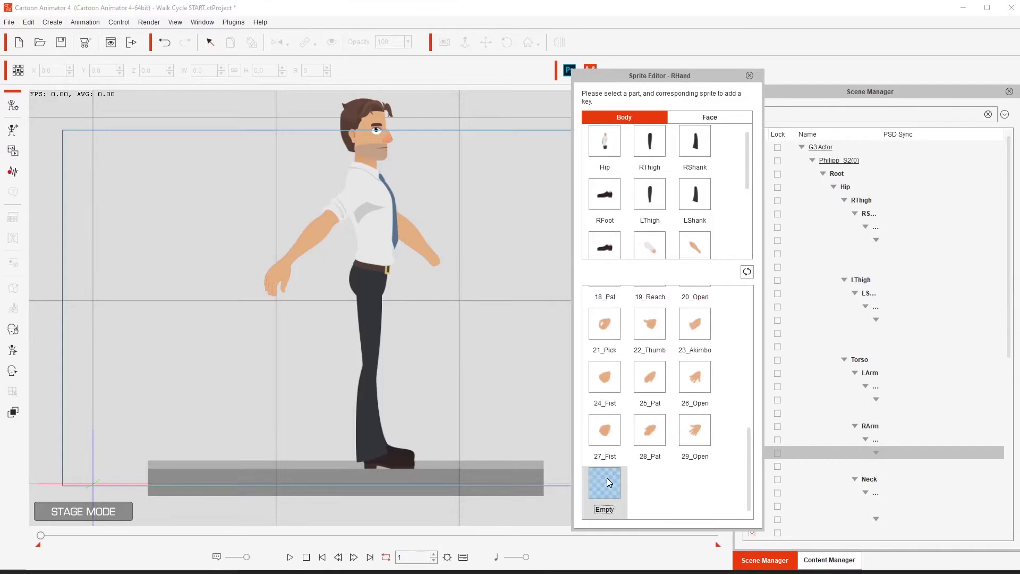
click(414, 243)
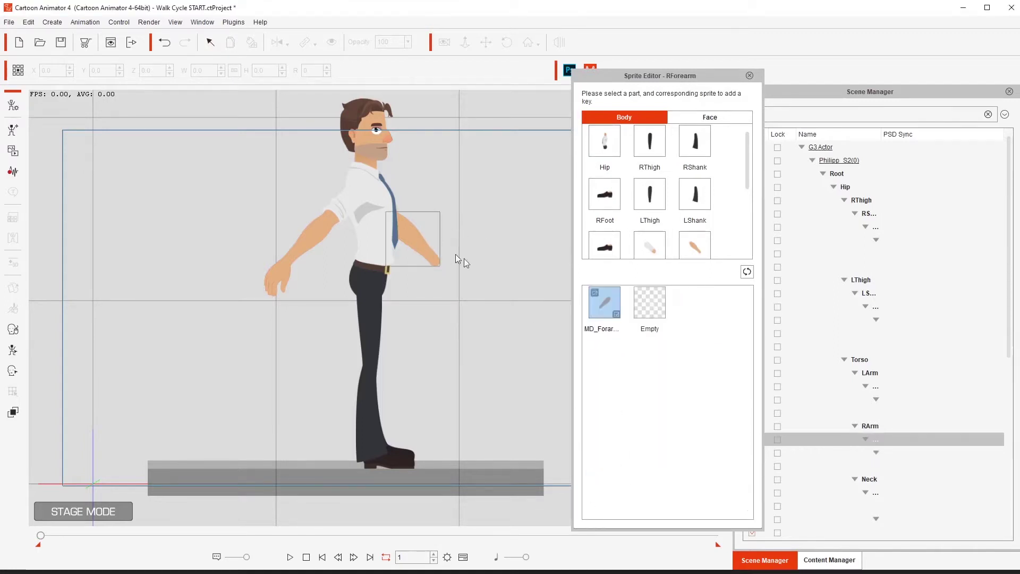
click(645, 304)
scroll(728, 191, down, 3)
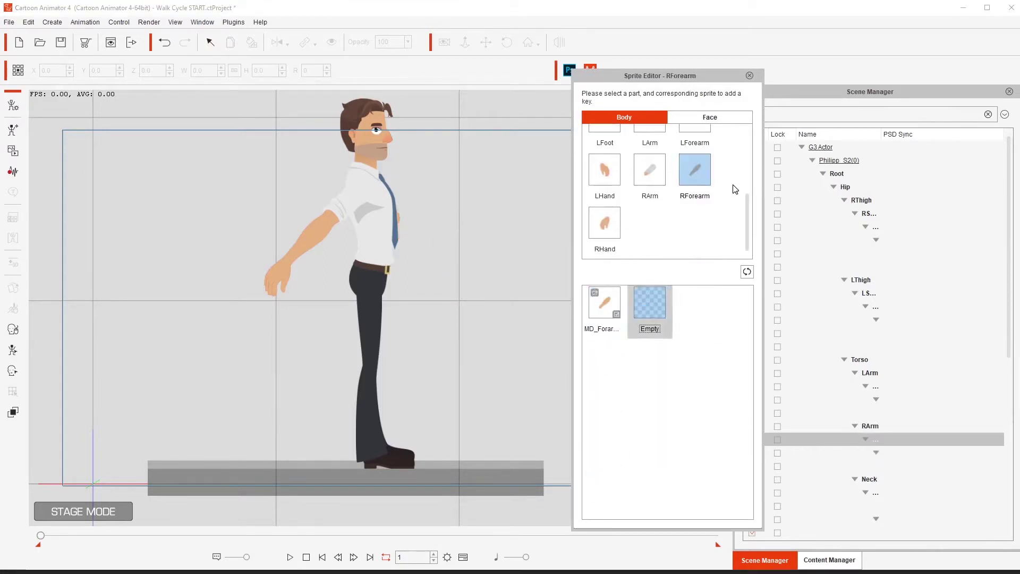
click(646, 175)
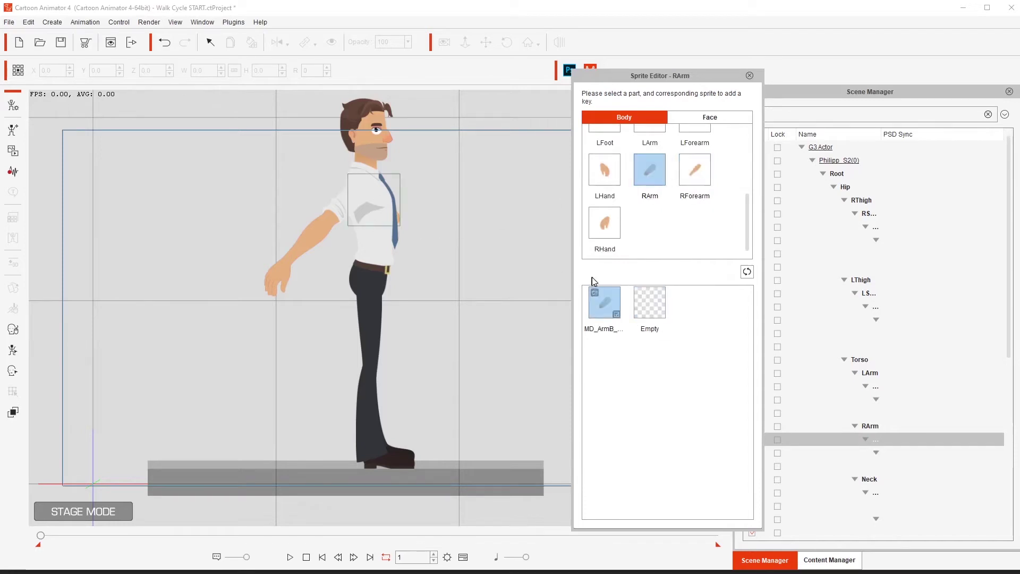
click(654, 300)
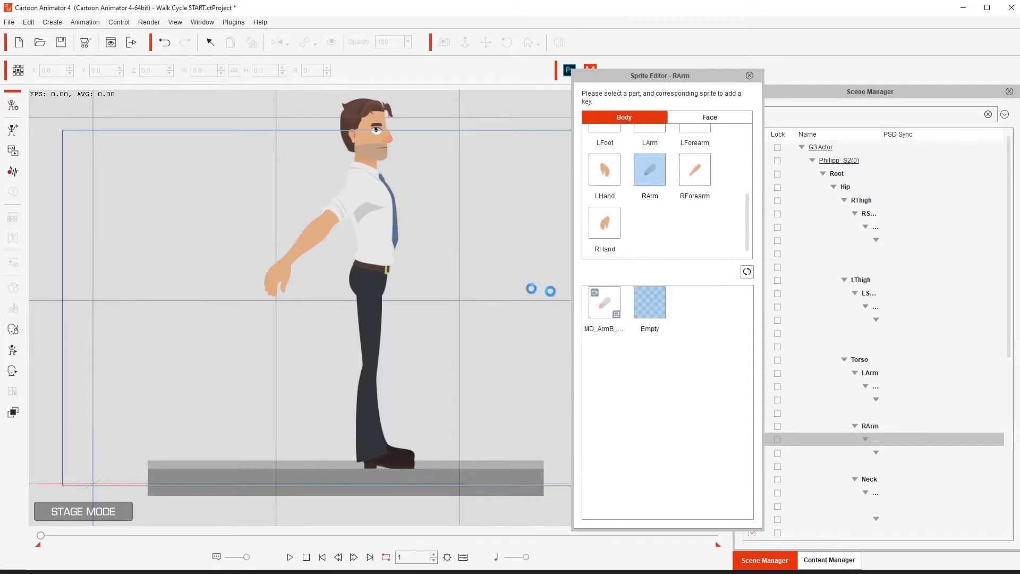
Step: Set the left hand, left forearm and left upper arm sprites to Empty and close the Sprite Editor
click(605, 169)
scroll(643, 404, down, 5)
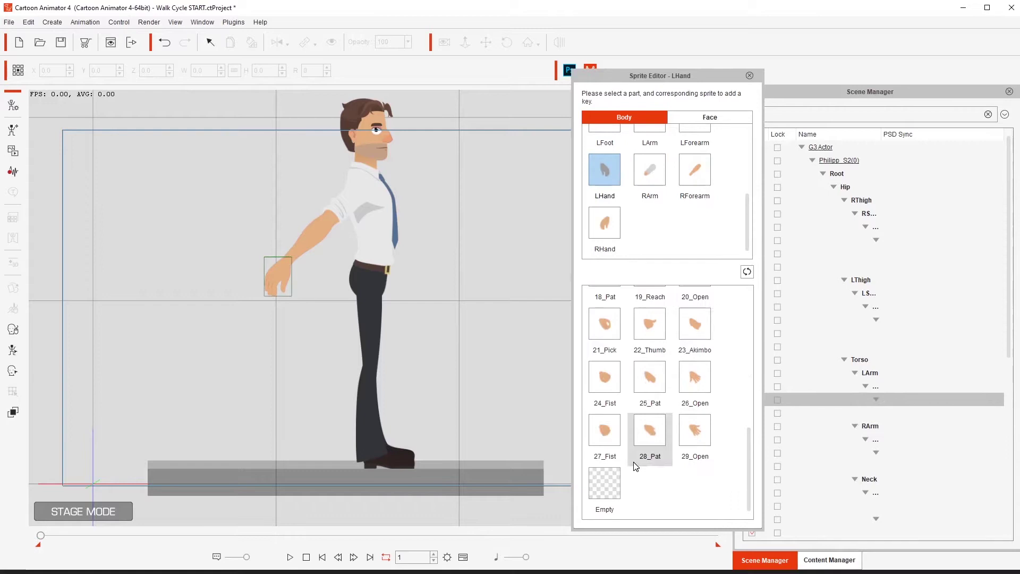
click(609, 489)
scroll(702, 217, up, 2)
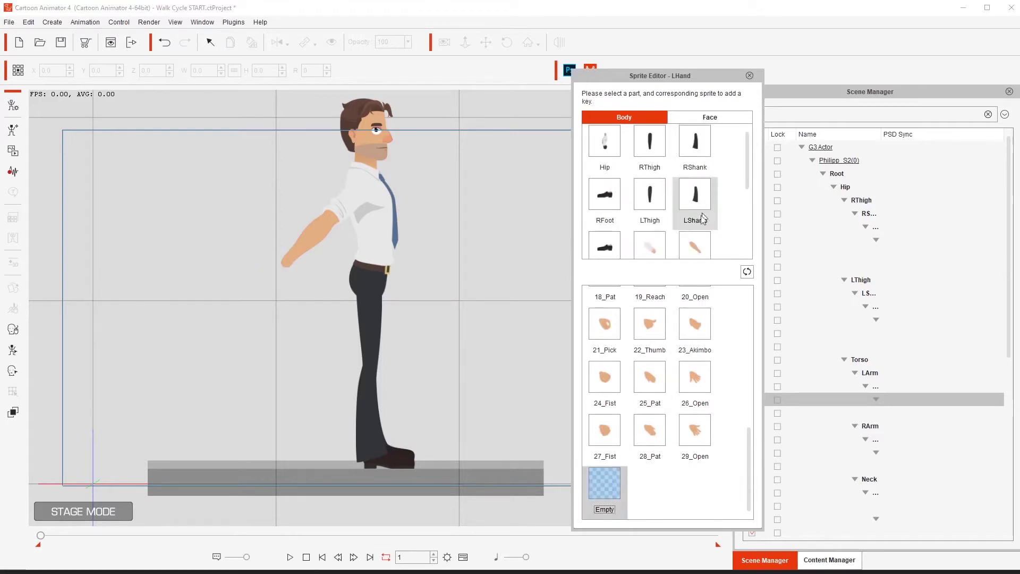
click(695, 246)
click(655, 300)
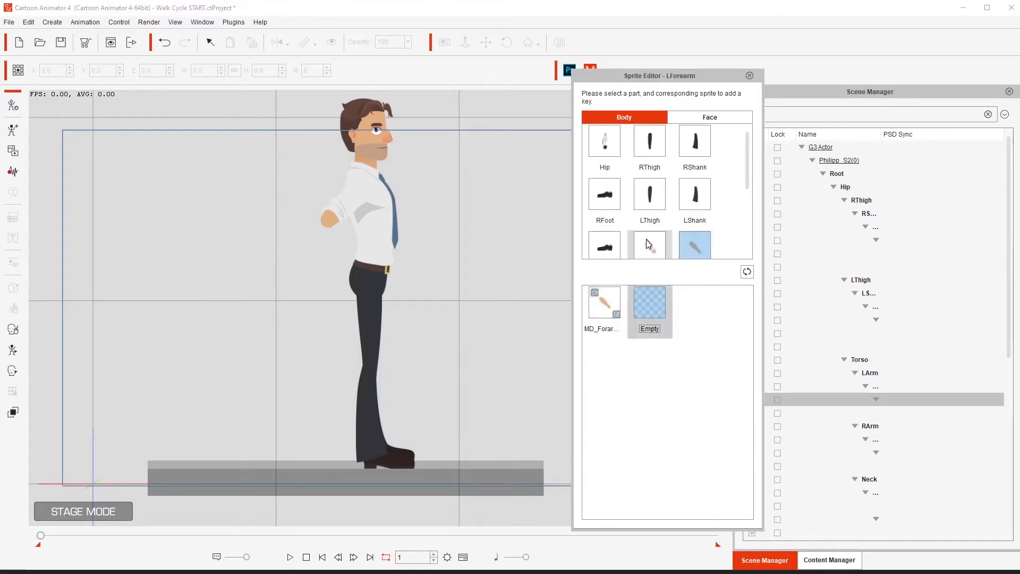
click(648, 246)
click(649, 315)
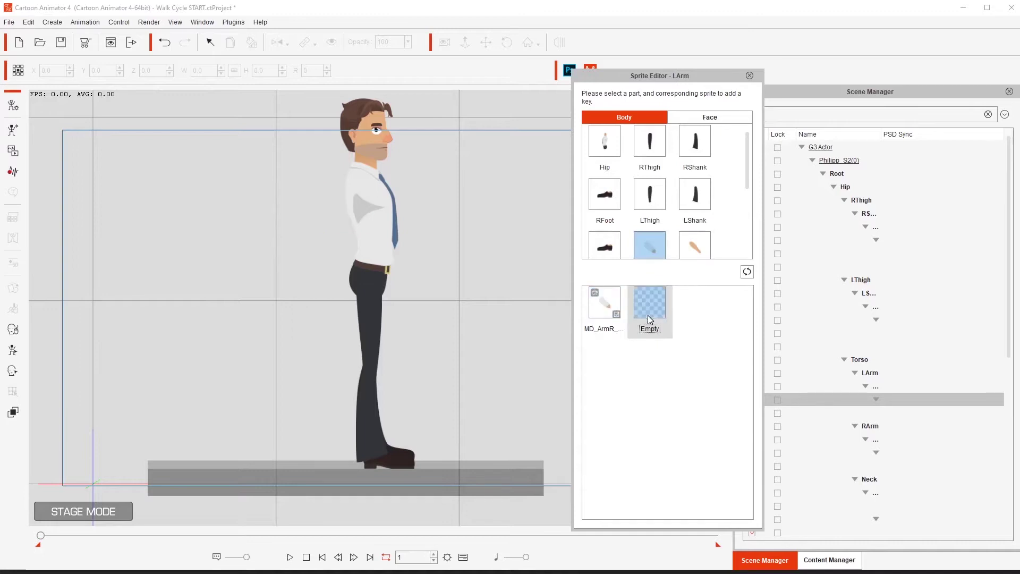
click(512, 232)
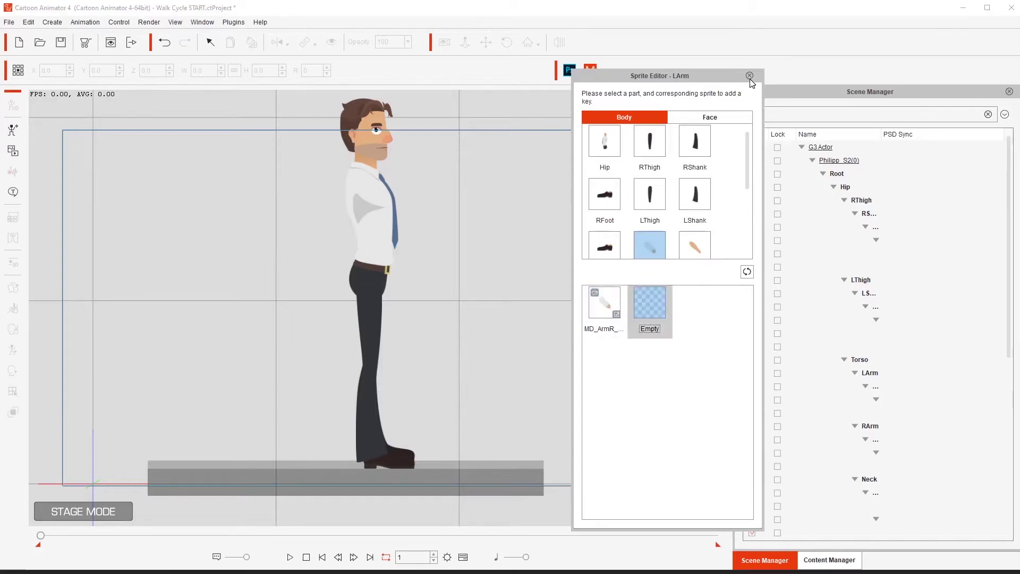
click(750, 76)
Step: Open the 2D Motion Key Editor for the character and place its window clear of the figure
click(365, 267)
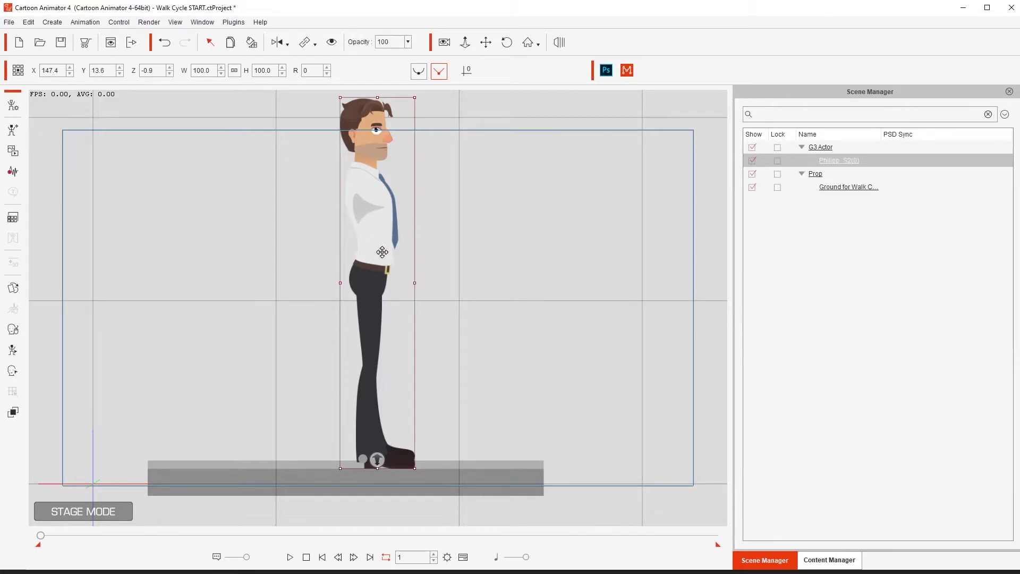
key(alt)
key(k)
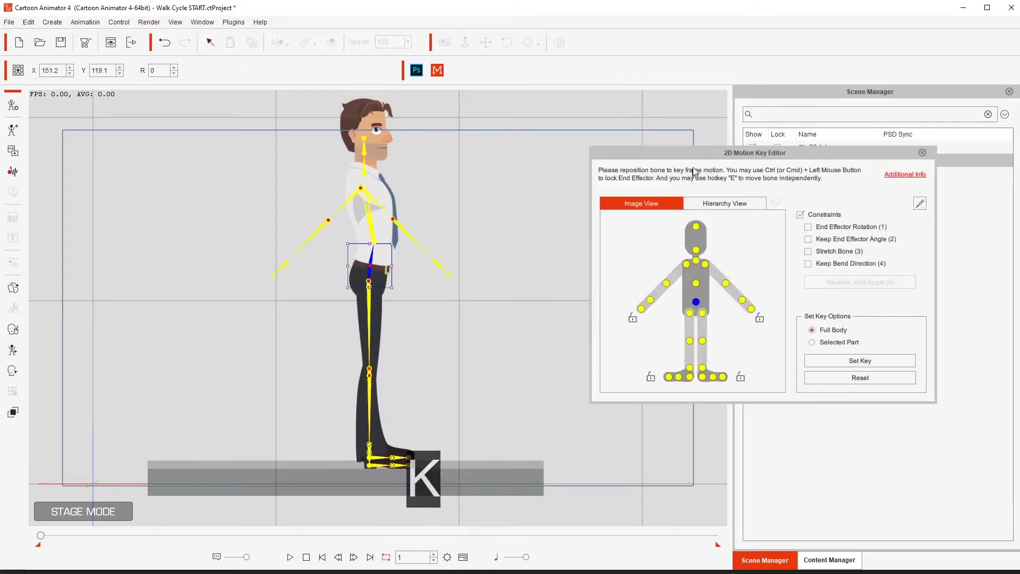
drag(691, 158, 605, 175)
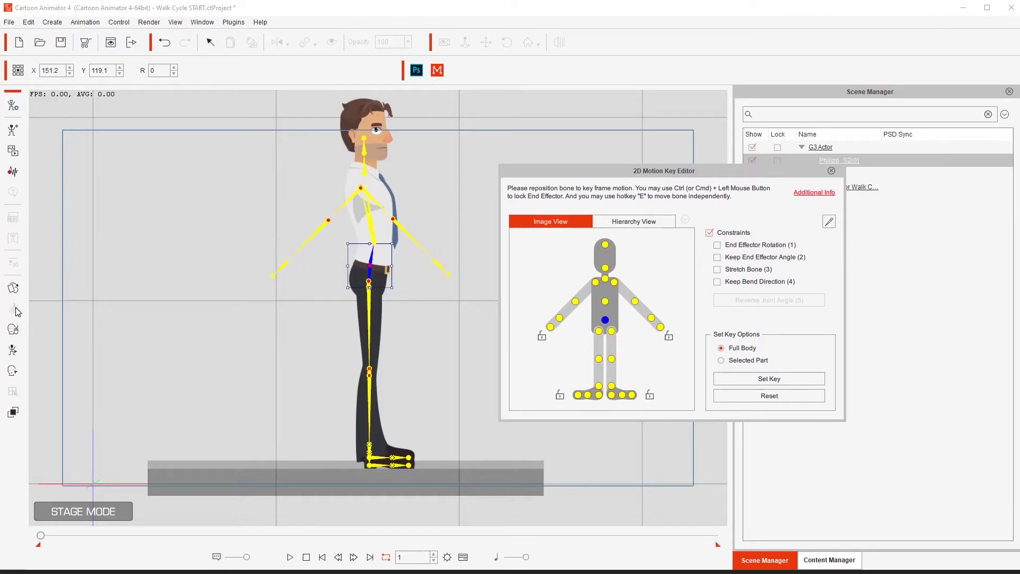
drag(661, 167, 746, 159)
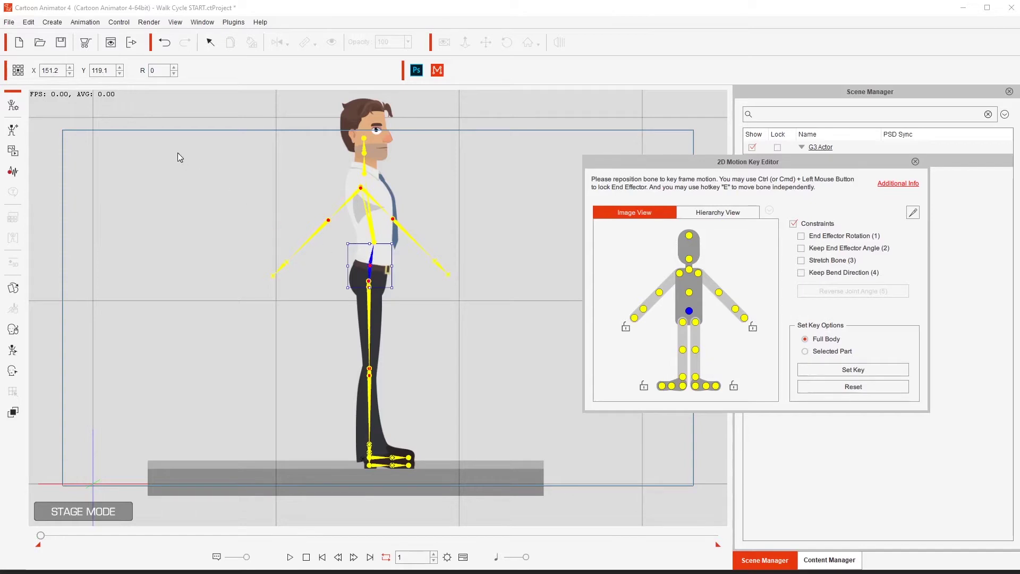
Step: Lock both of the character's feet in the 2D Motion Key Editor
click(120, 74)
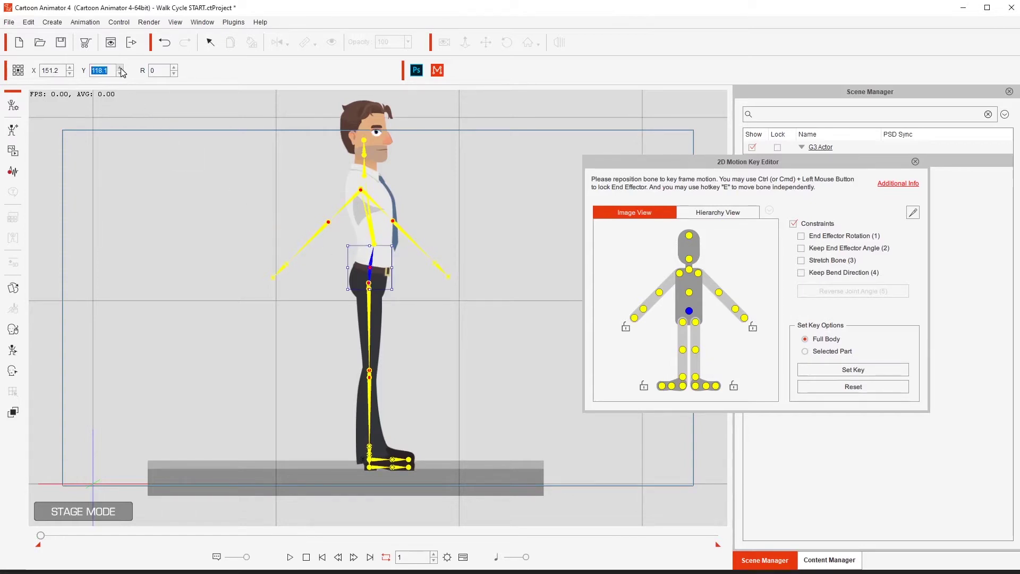
click(120, 69)
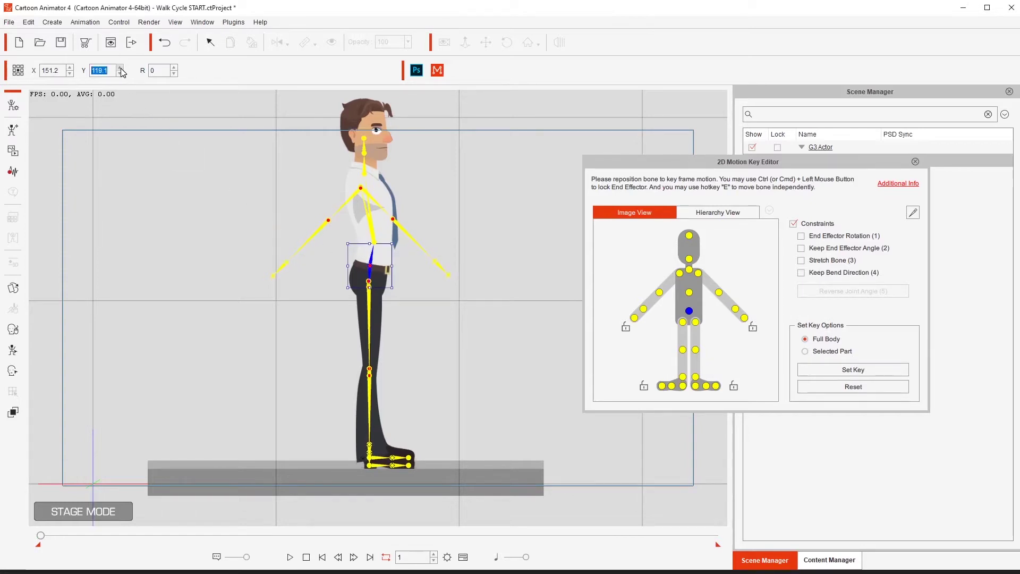
click(734, 387)
click(644, 386)
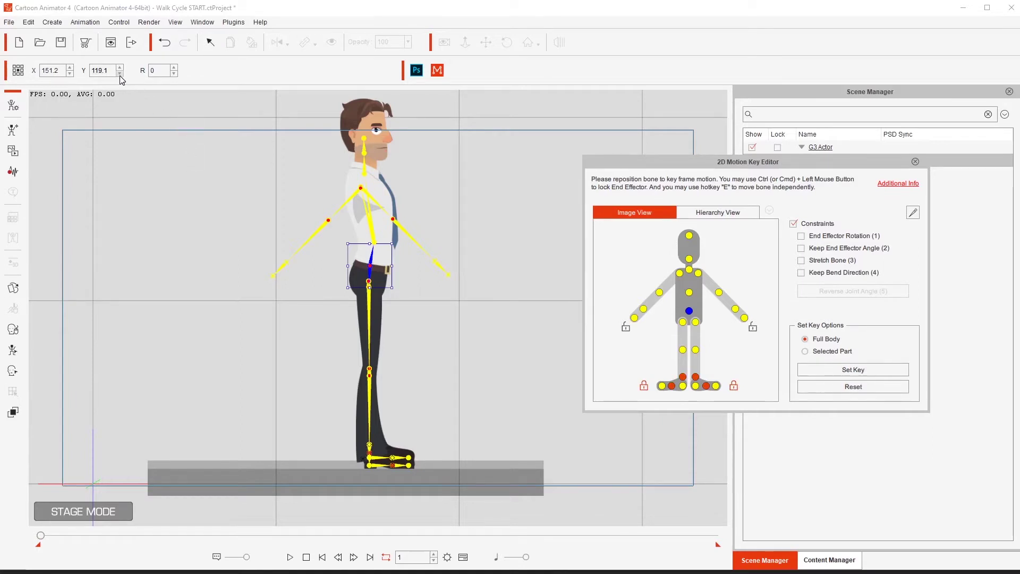
Step: Try lowering the hip bone freehand with both feet locked, and reset the pose
mouse_move(376, 262)
mouse_down()
mouse_move(376, 273)
mouse_move(377, 264)
mouse_up()
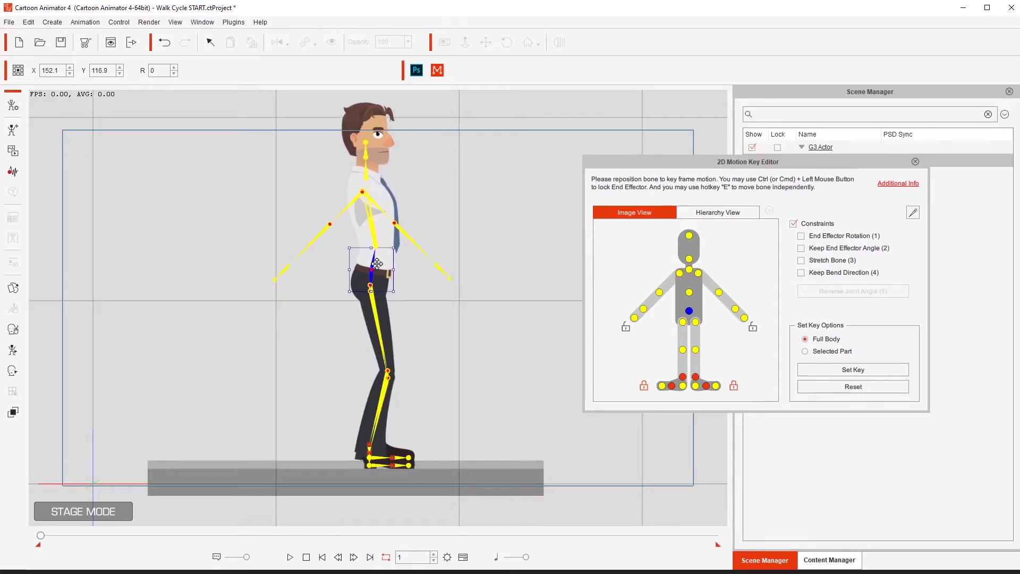
scroll(121, 71, up, 2)
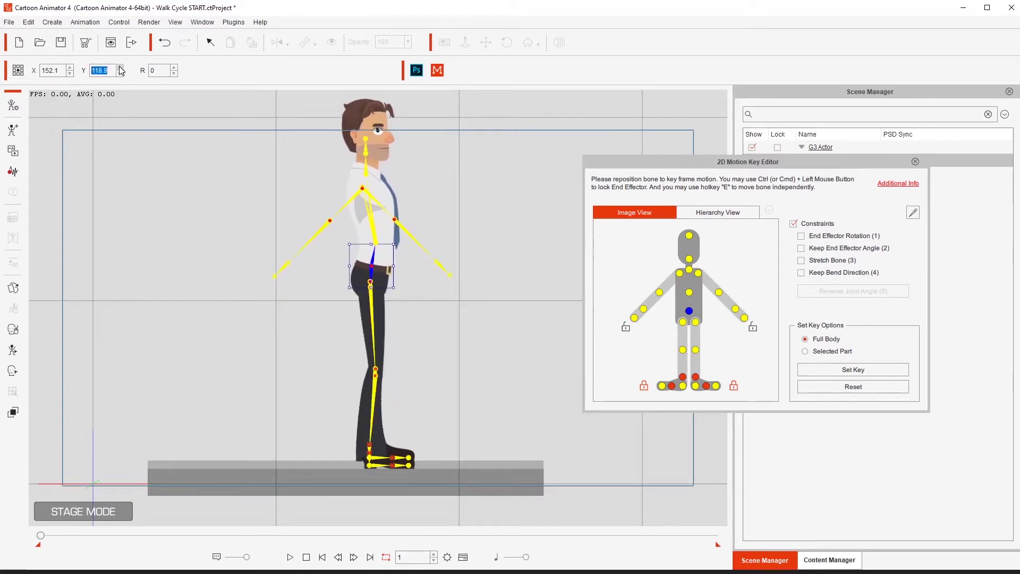
click(844, 392)
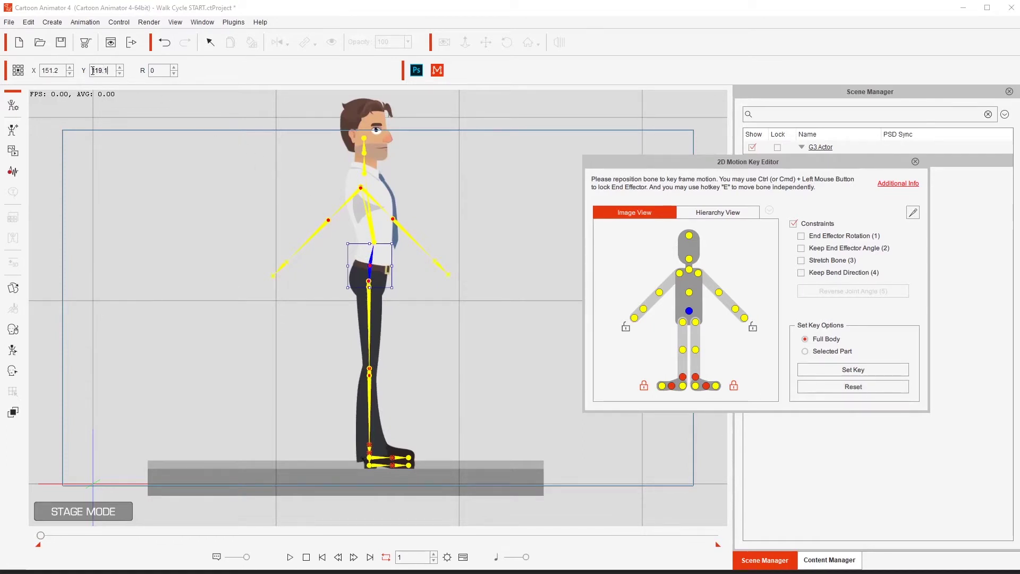
Step: Lower the hip bone to Y 118.1 with the feet locked and show the timeline
click(120, 74)
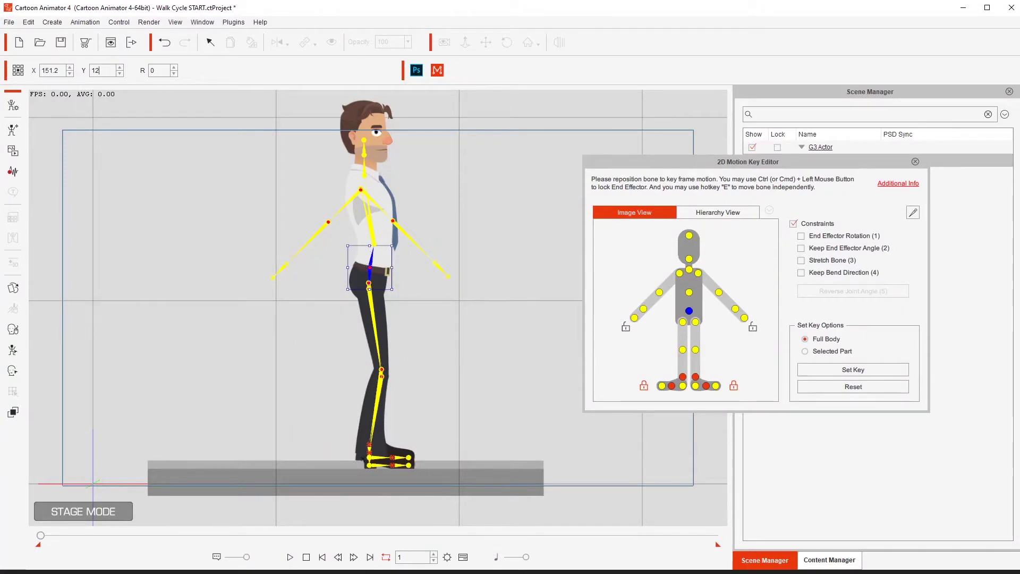
click(463, 558)
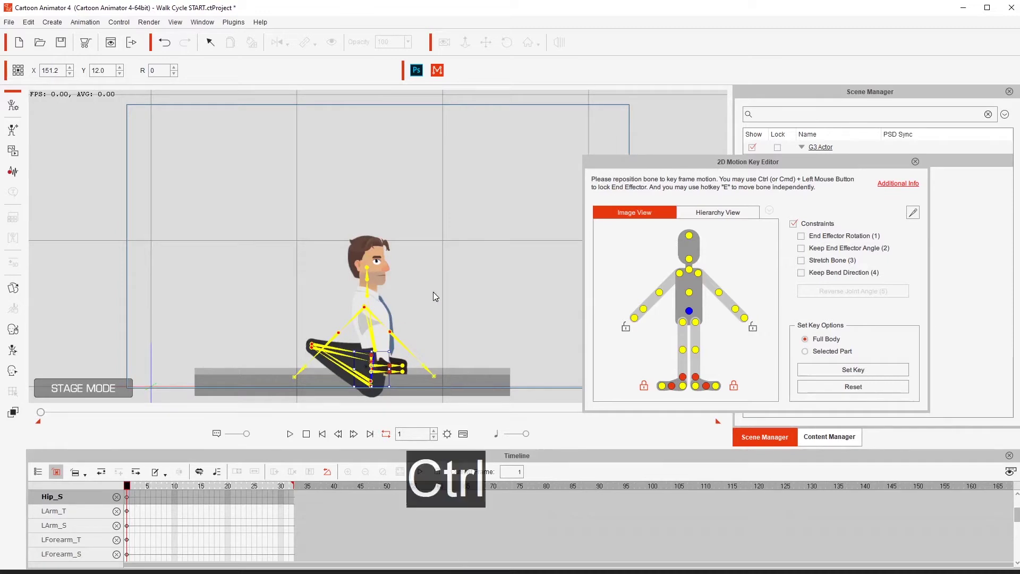
key(ctrl+z)
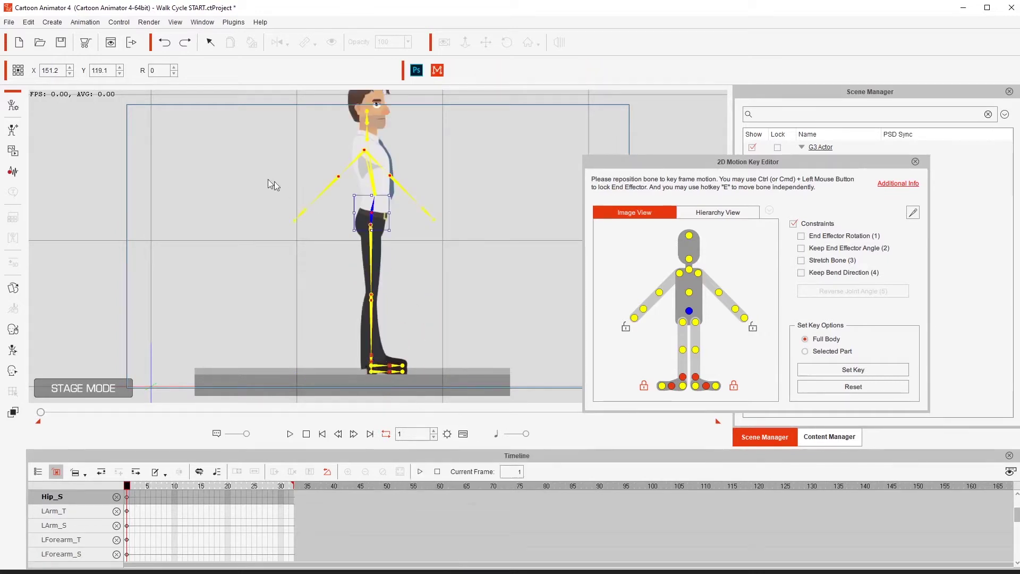
key(Down)
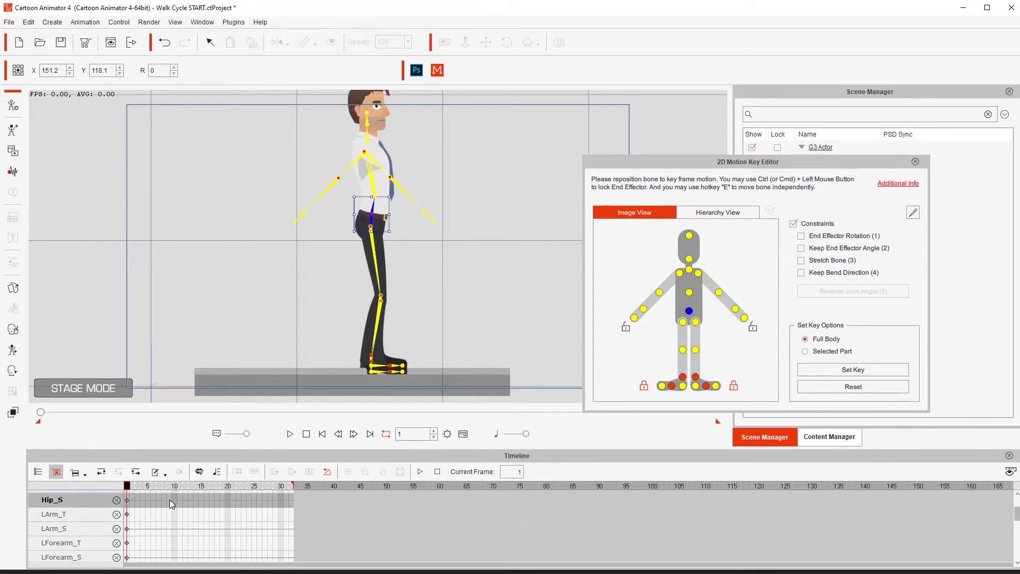
Step: Show the character's Motion tracks in the timeline and select the Transform key at frame 1
scroll(163, 532, up, 2)
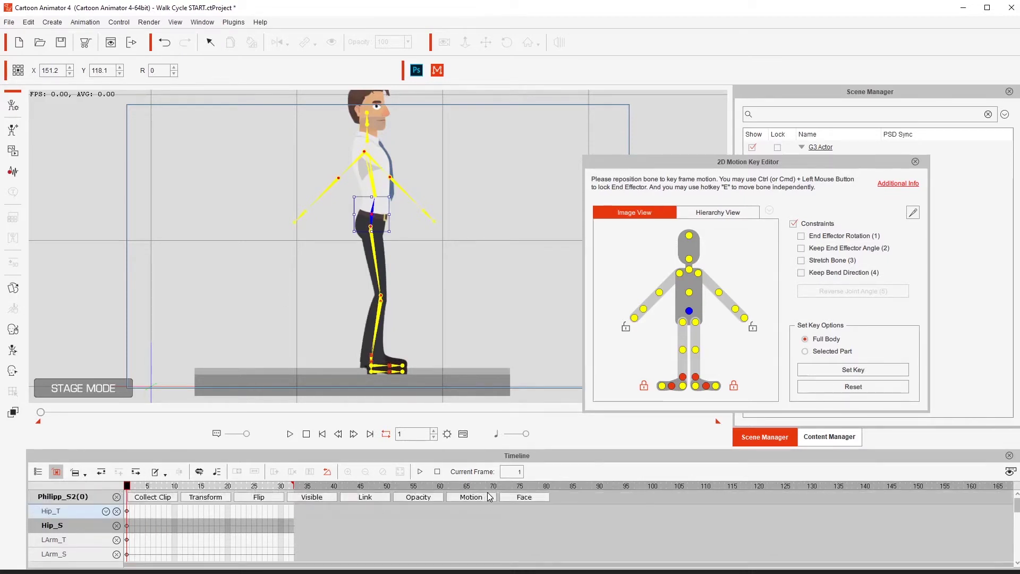
click(471, 498)
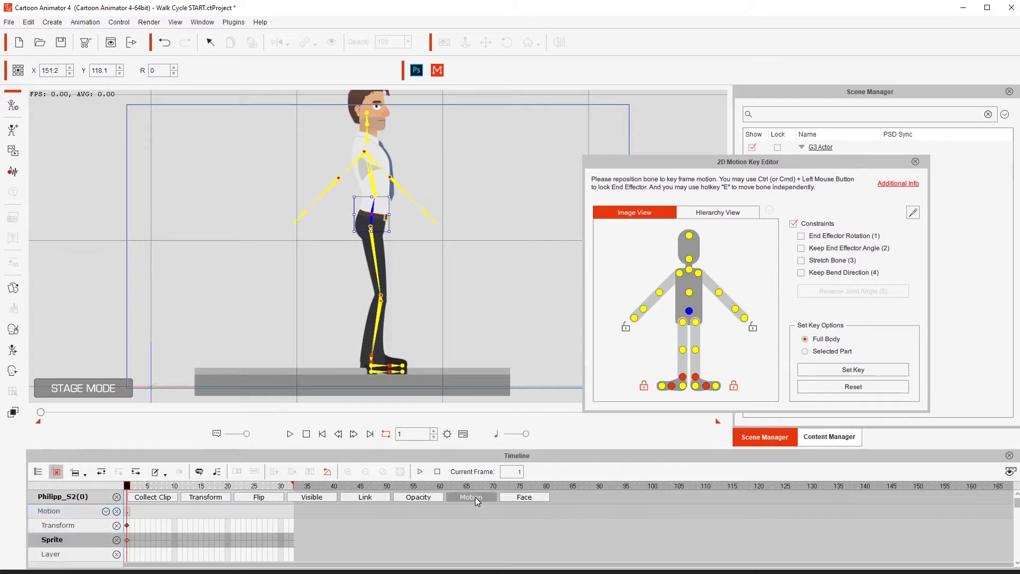
click(128, 526)
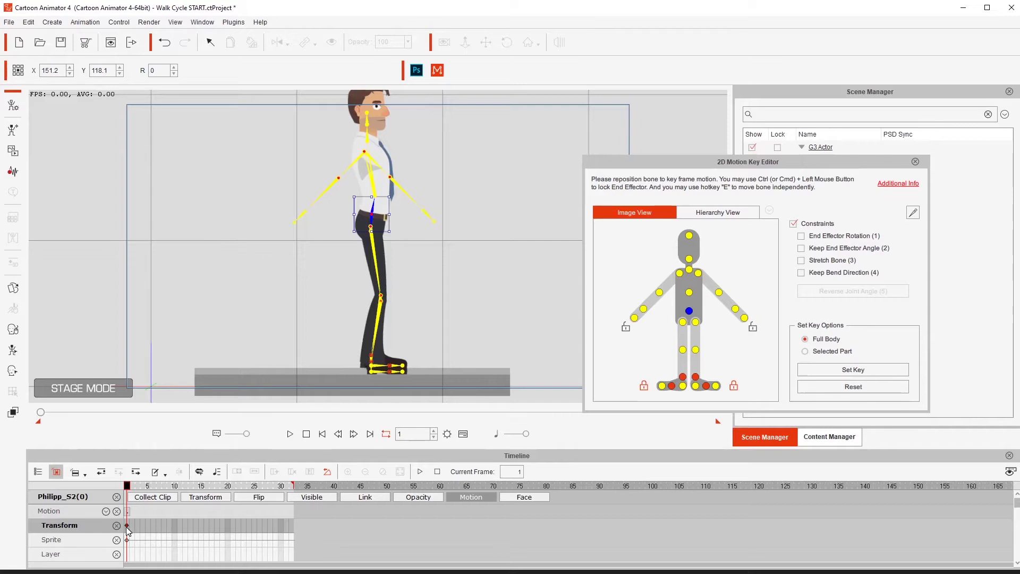
right_click(128, 530)
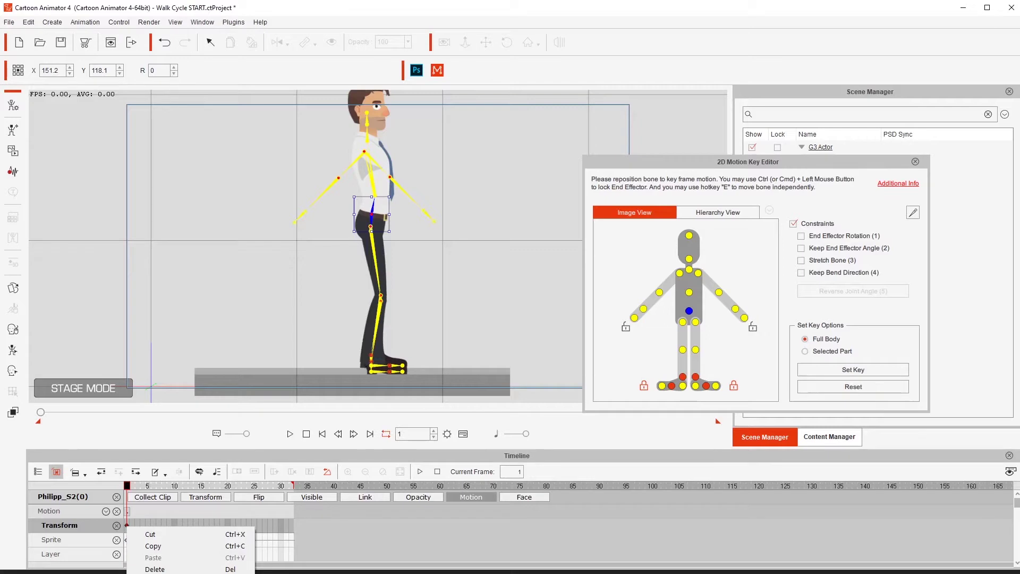
click(323, 570)
drag(323, 570, 317, 529)
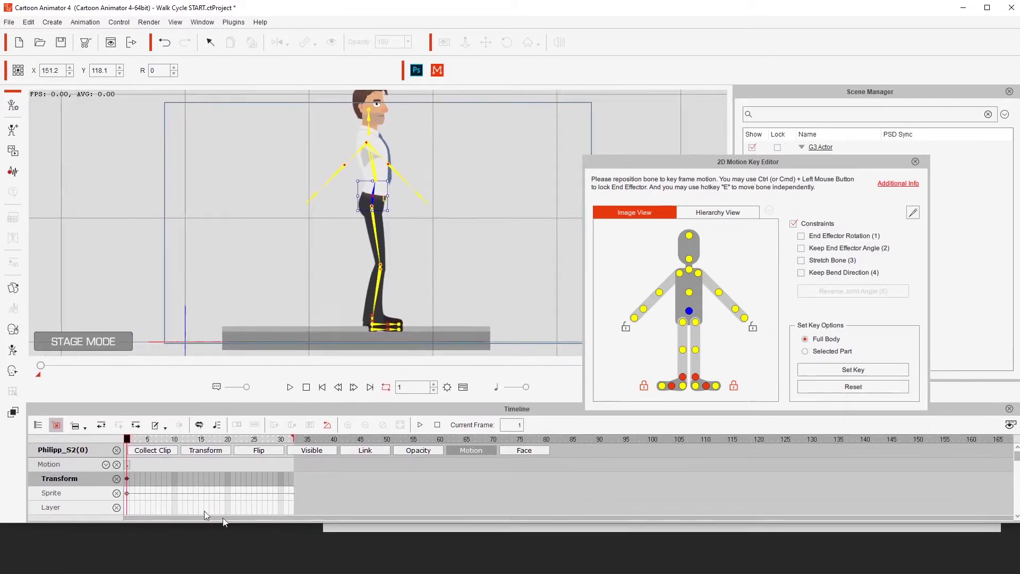
right_click(128, 480)
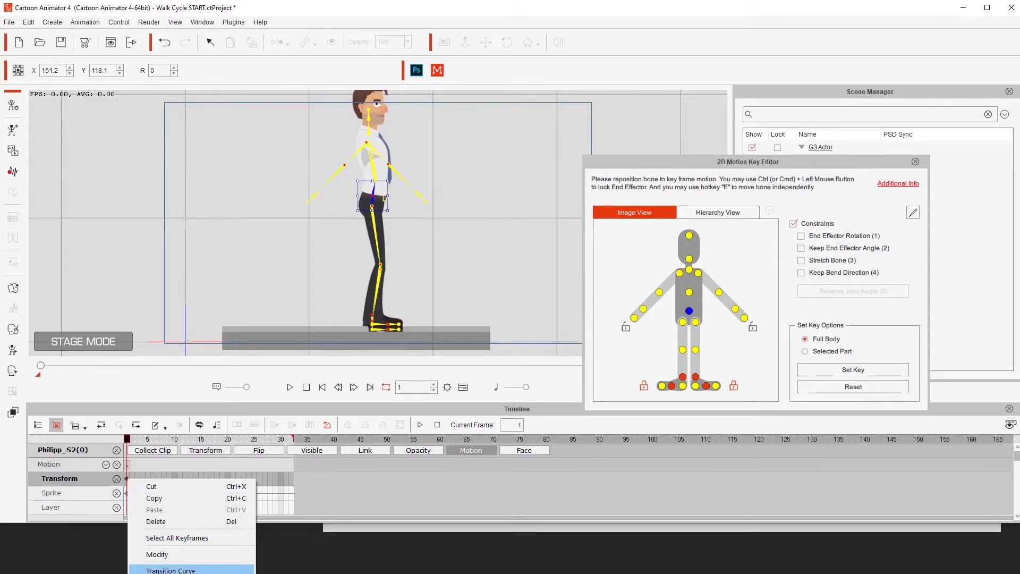
click(170, 570)
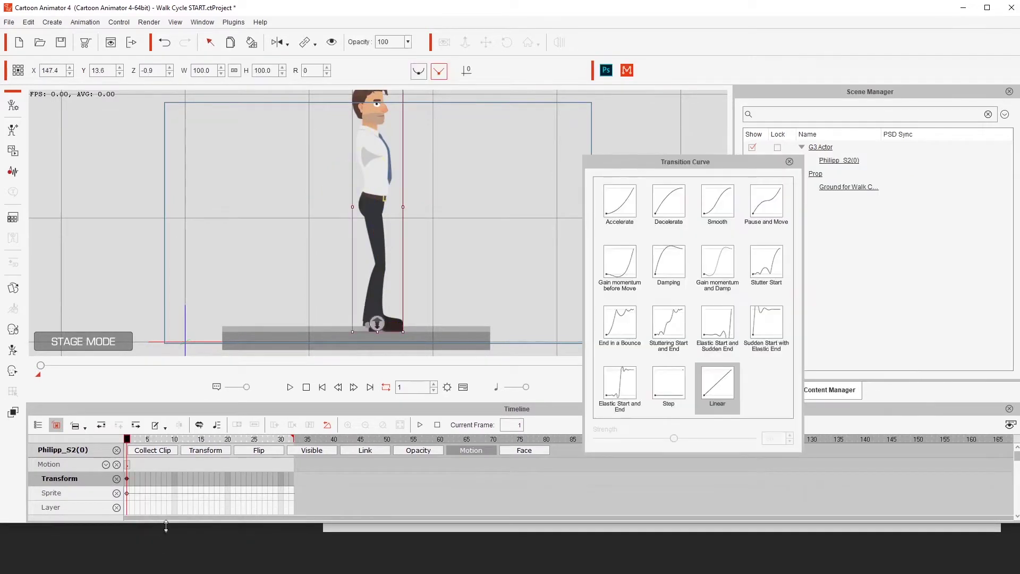
drag(166, 524, 172, 572)
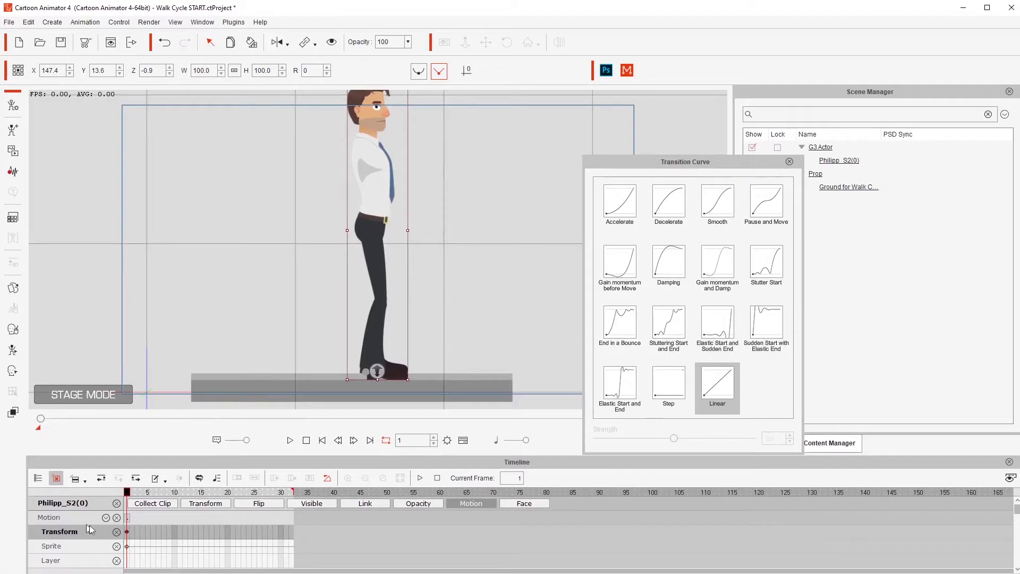
right_click(126, 533)
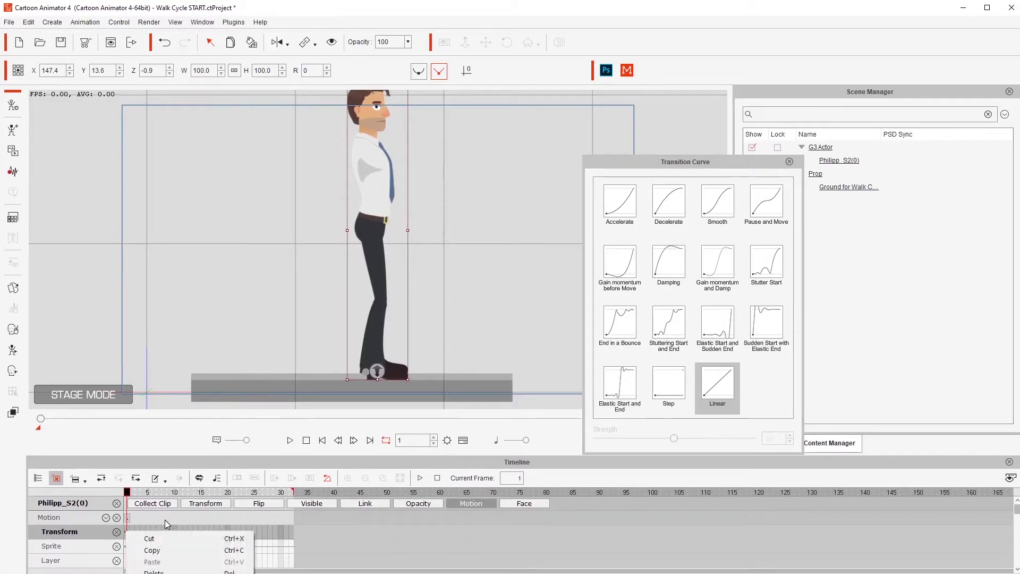
click(162, 519)
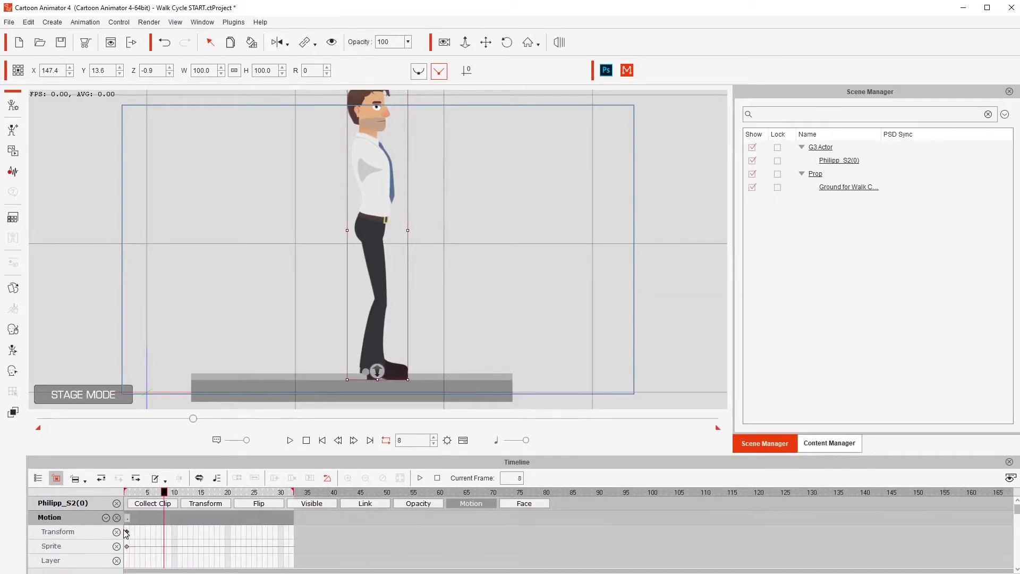
Step: Set the transition curve of the frame 1 Transform key to Step
right_click(127, 534)
click(160, 573)
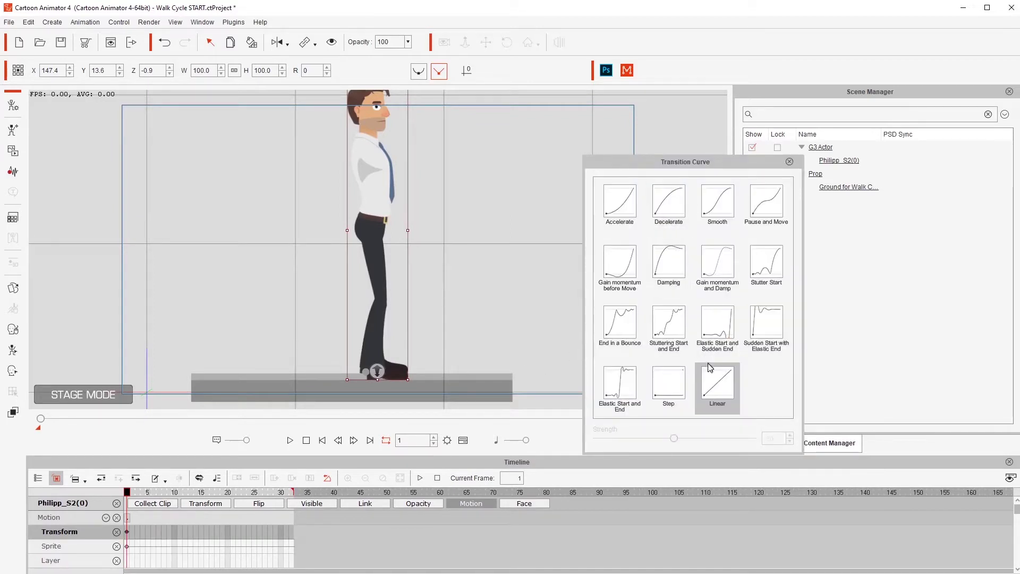
click(671, 394)
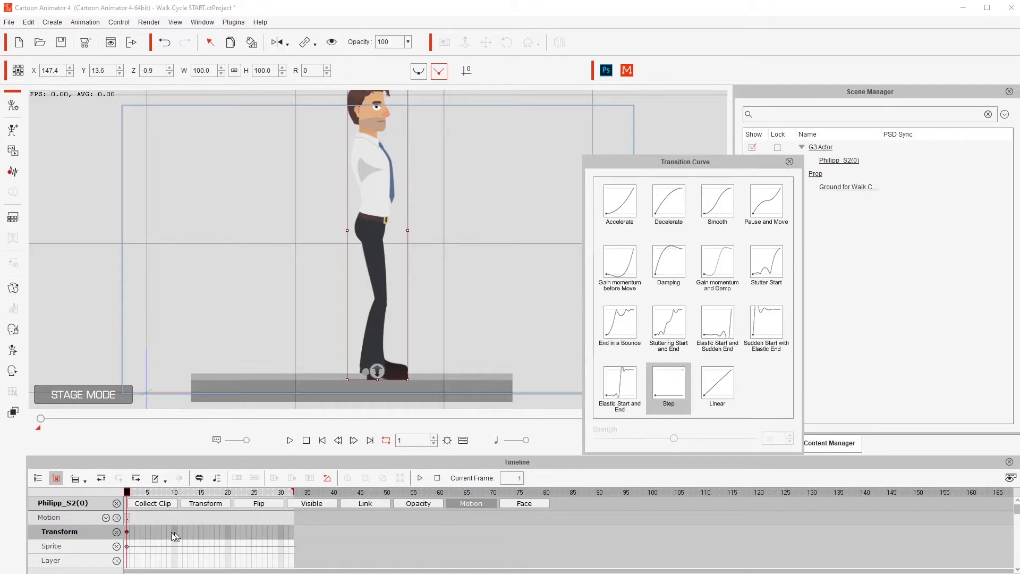
Step: Pose a stride at frame 1 with the right foot back on its toes, toe rotation 38, and the left foot forward
click(378, 270)
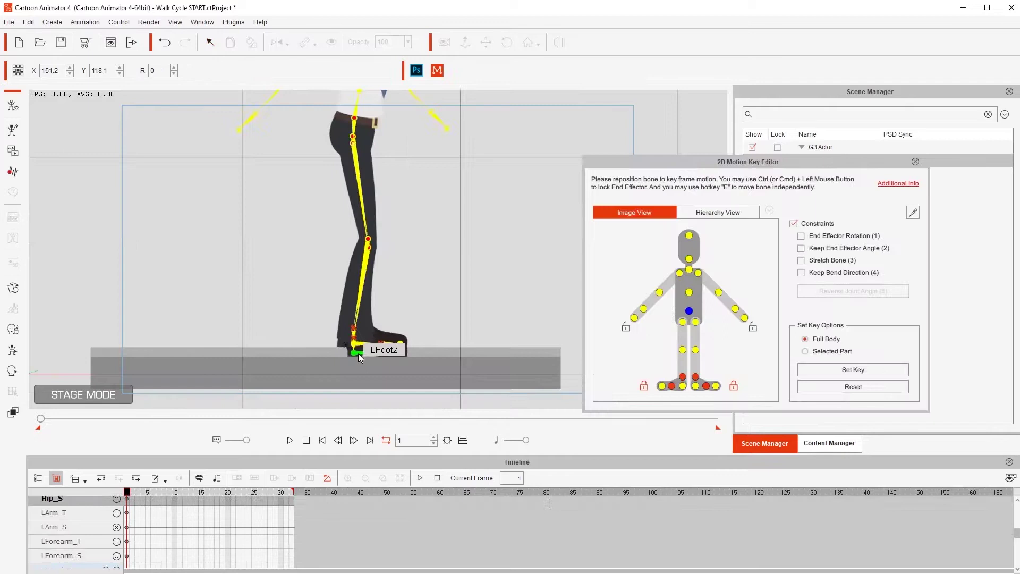
drag(358, 353, 344, 332)
click(380, 353)
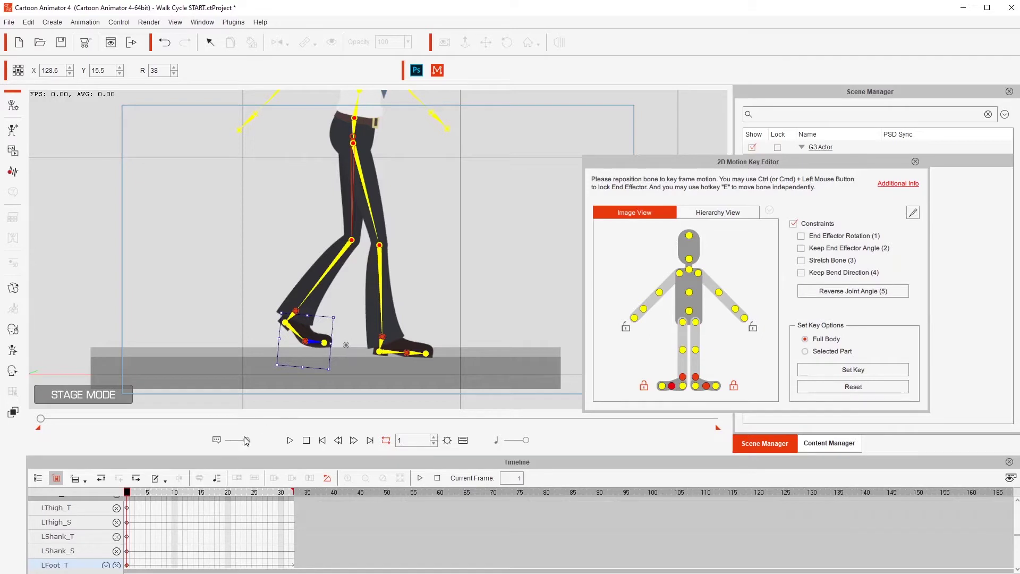
Step: Set the project's animation length to 33 frames
scroll(199, 524, up, 5)
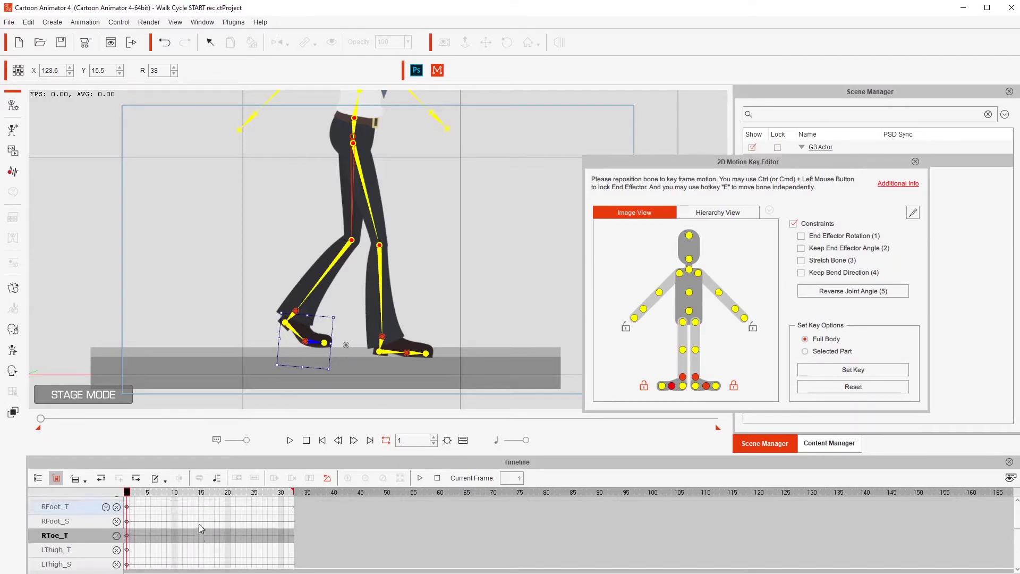
scroll(199, 529, up, 5)
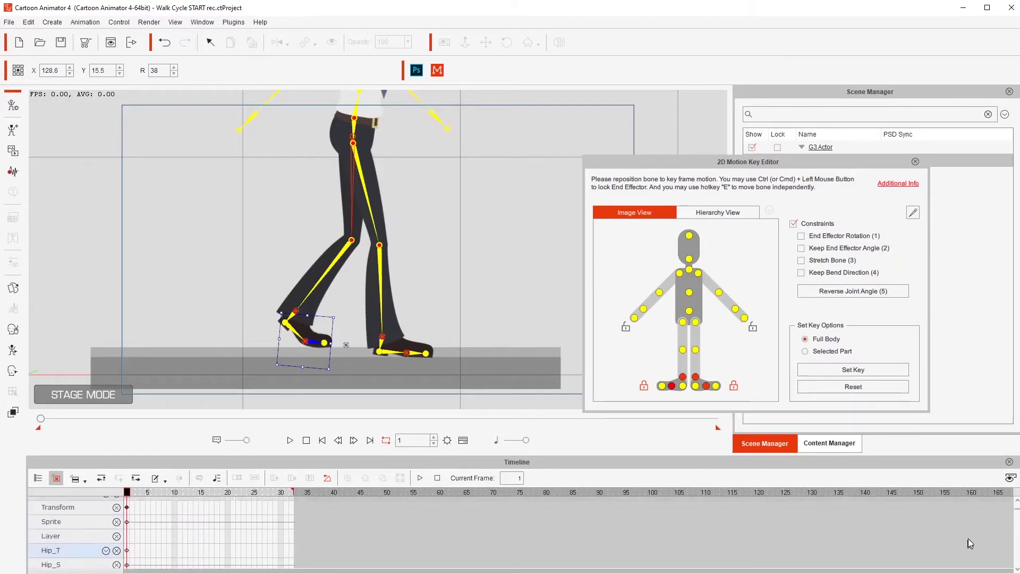
drag(192, 531, 213, 532)
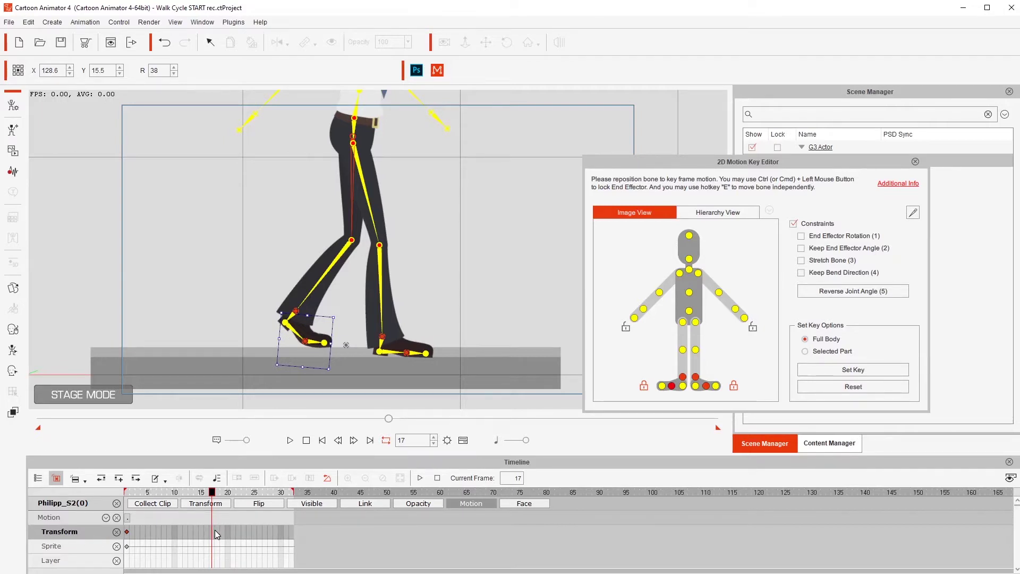
click(288, 531)
click(447, 440)
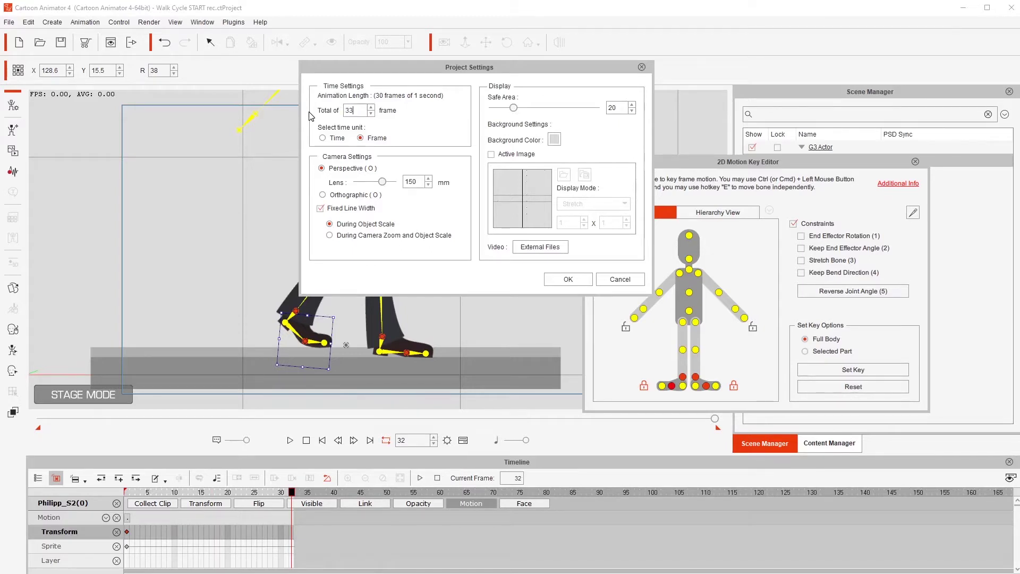
key(Return)
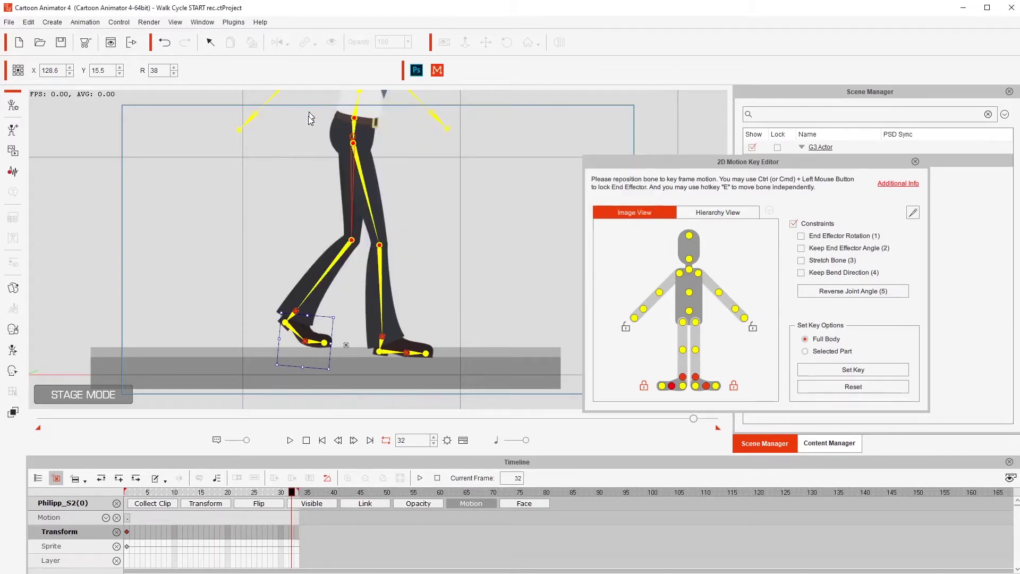
Step: Copy the Transform key from frame 1 to frame 33 and scrub to the last frame
click(294, 531)
click(127, 533)
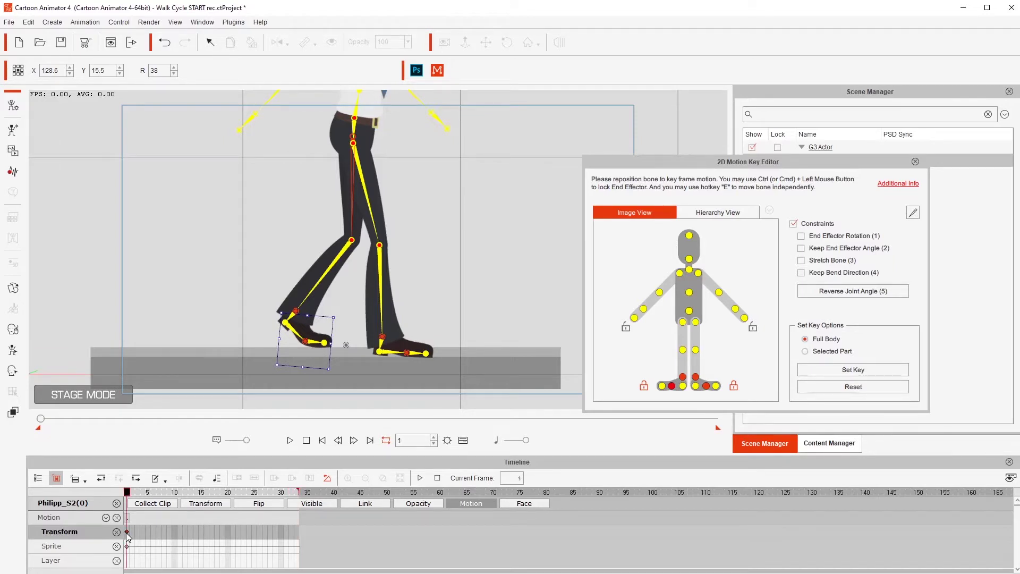
click(295, 531)
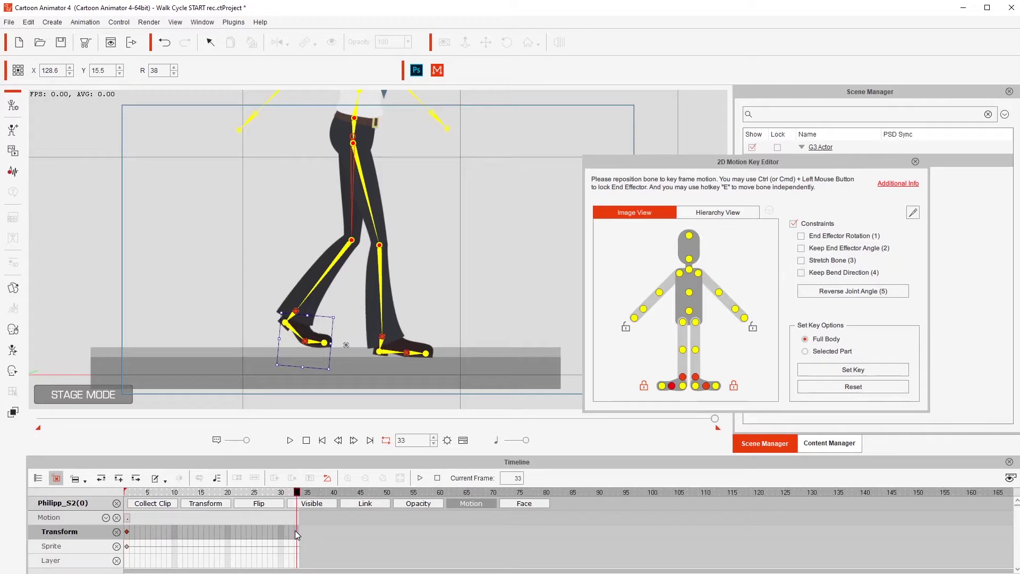
click(127, 534)
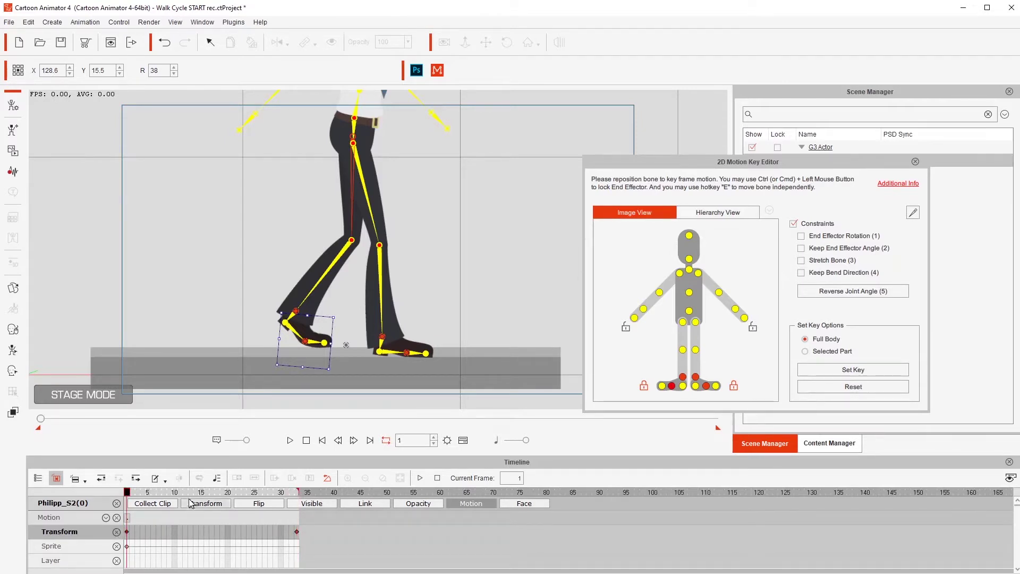
drag(195, 489, 296, 490)
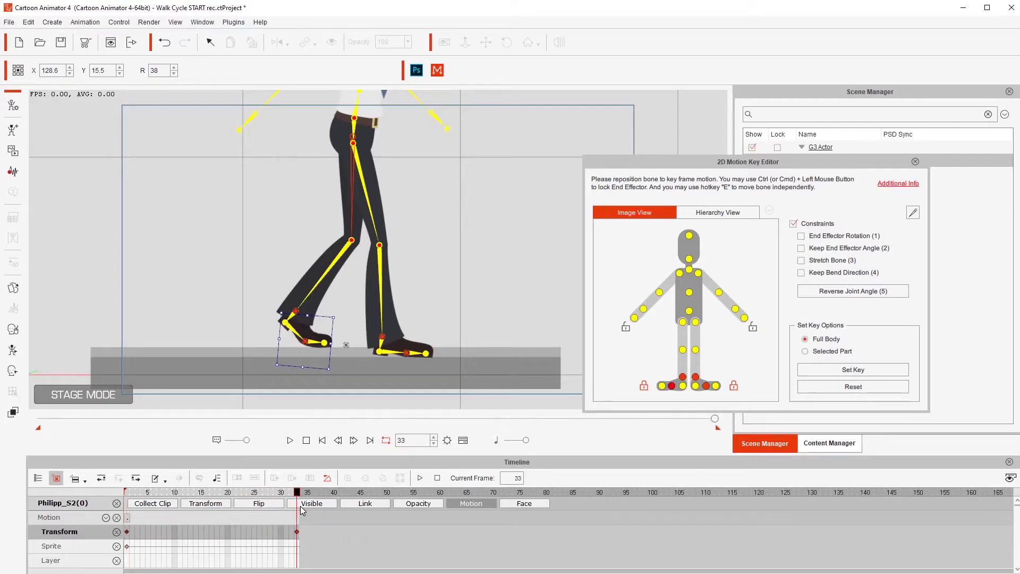
Step: Set a full-body motion key at frame 17
click(202, 537)
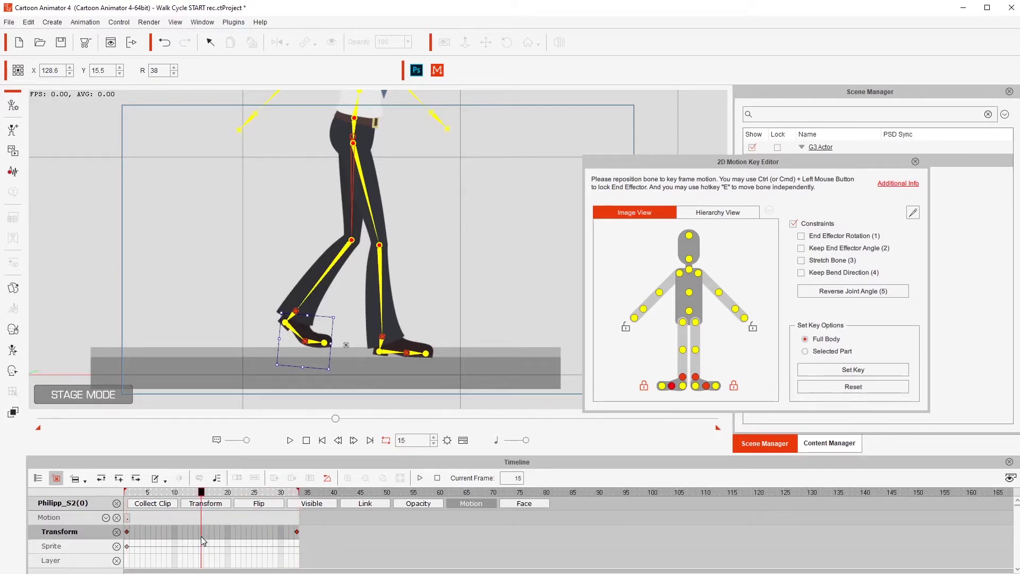
click(206, 537)
click(211, 534)
click(845, 372)
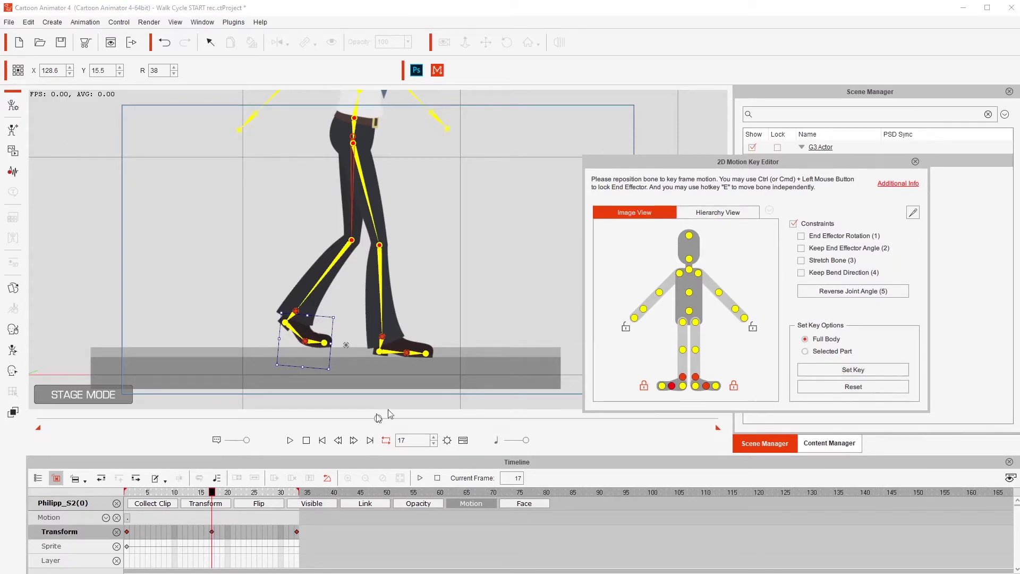
Step: Set the transition curve of the frame 17 Transform key to Step
right_click(213, 532)
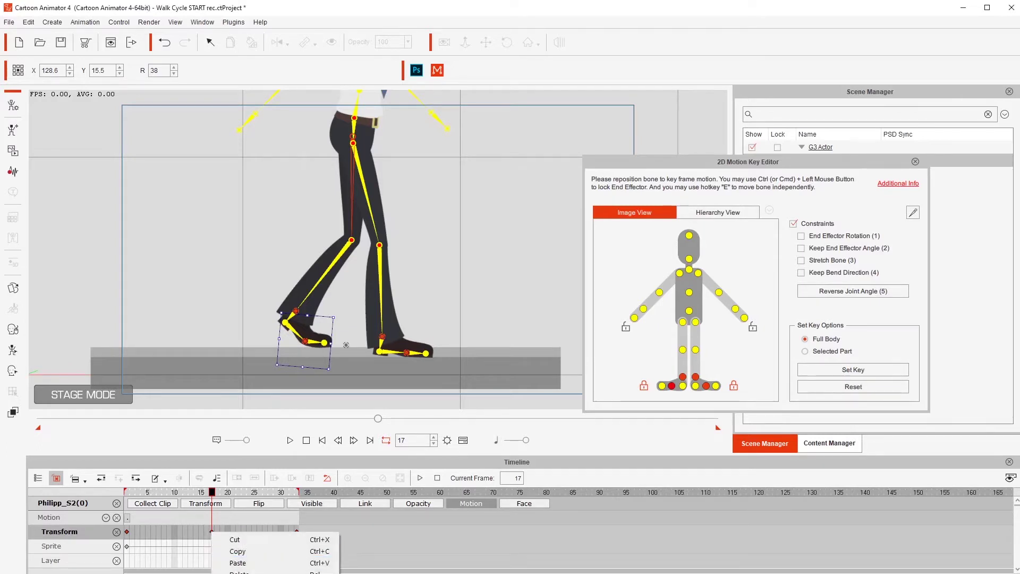
click(239, 573)
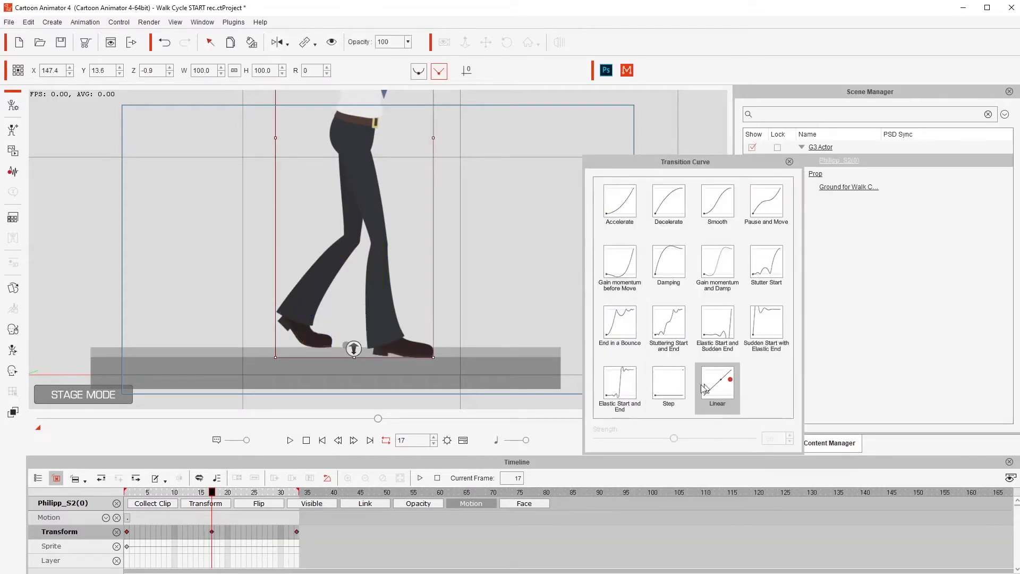
click(671, 392)
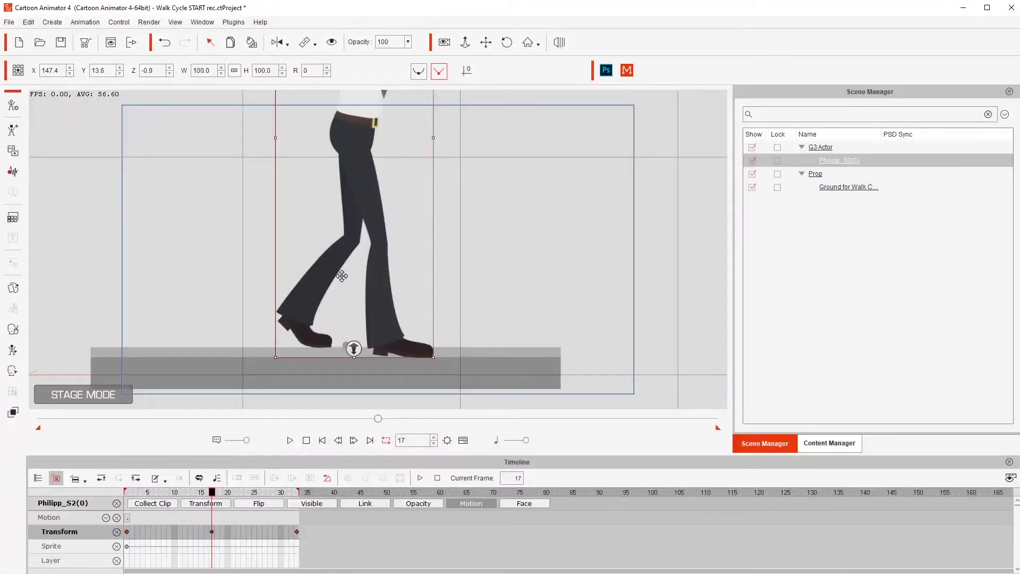
Step: Pose the opposite stride at frame 17, with the left foot back on its toes, toe rotation 39, and the right foot forward
double_click(354, 348)
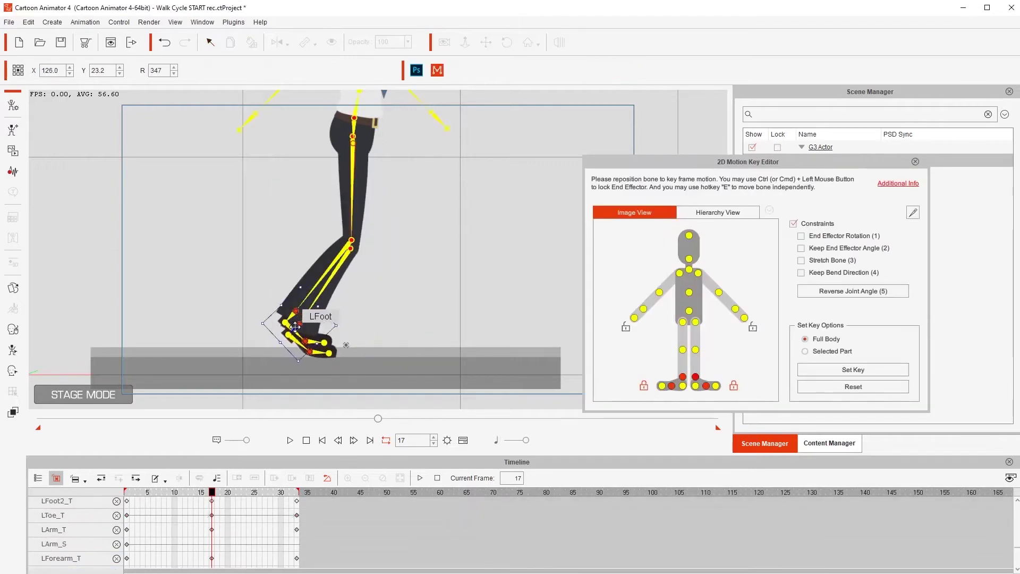
drag(318, 352, 304, 352)
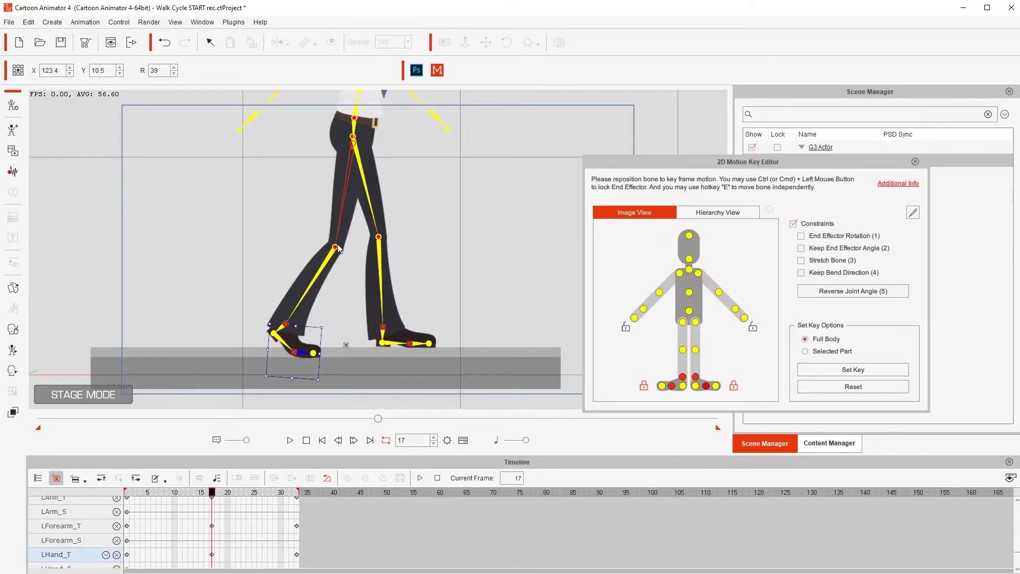
click(356, 127)
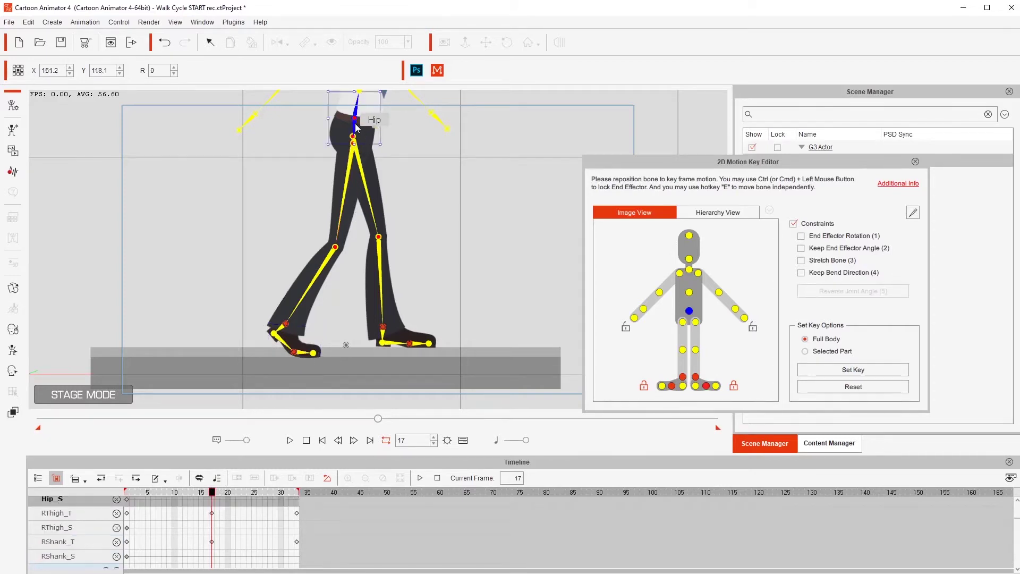
Step: Select the frame 17 Transform key, then play back the stepped leg poses and stop playback
scroll(234, 529, up, 10)
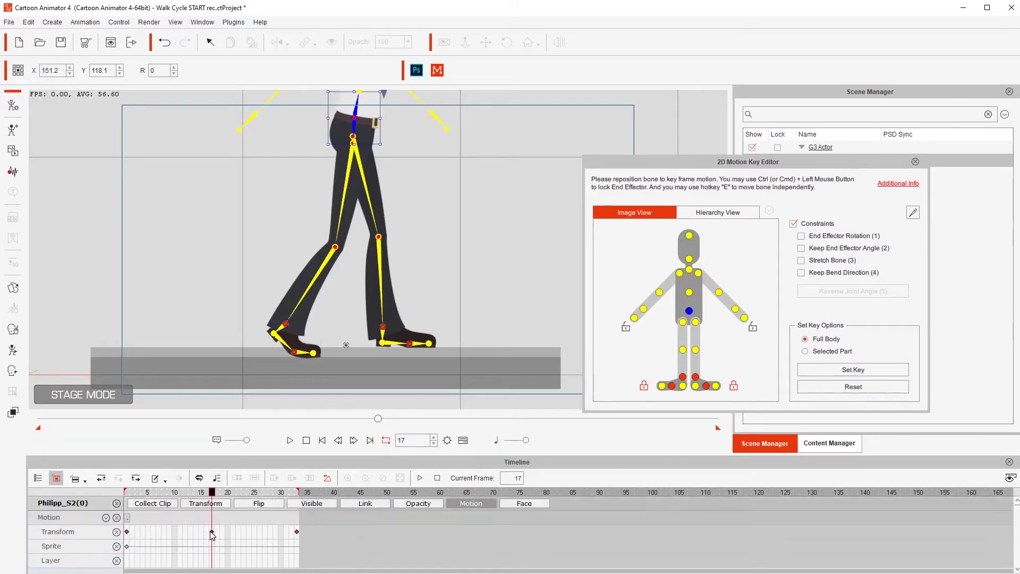
click(211, 532)
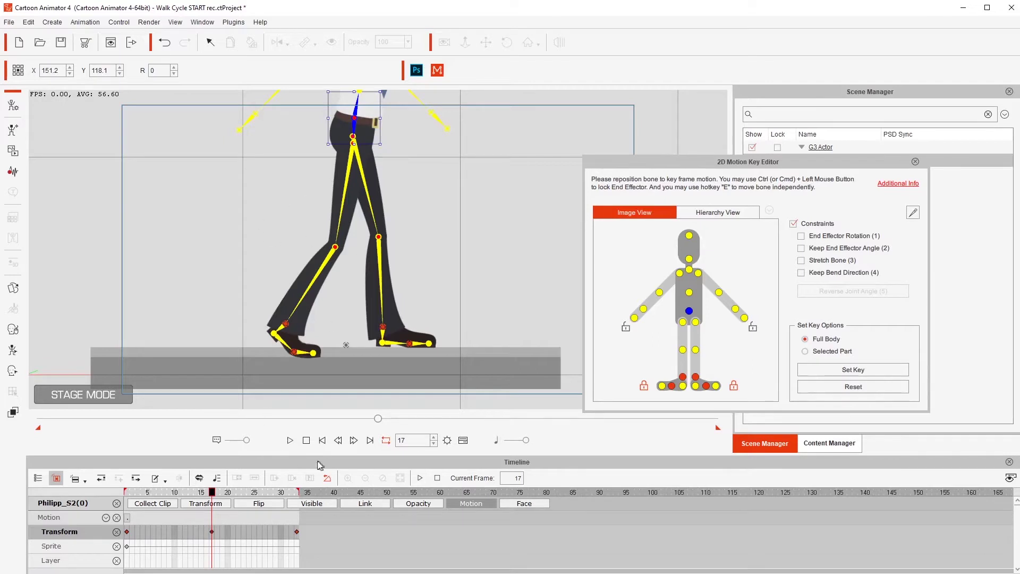
click(291, 441)
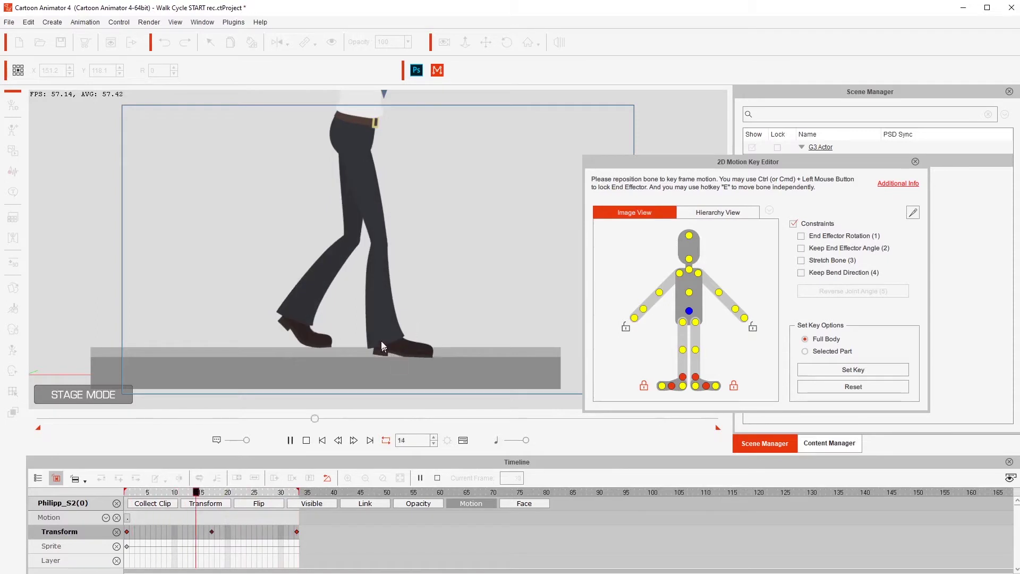
click(310, 440)
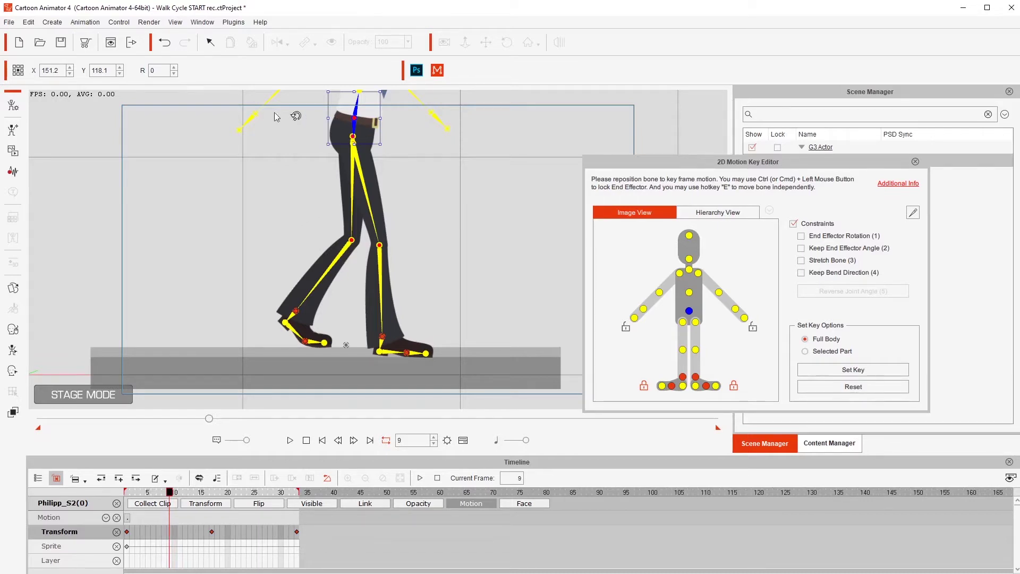
Step: Lower the hip at frame 9 by setting its Y position to 117.1
click(121, 76)
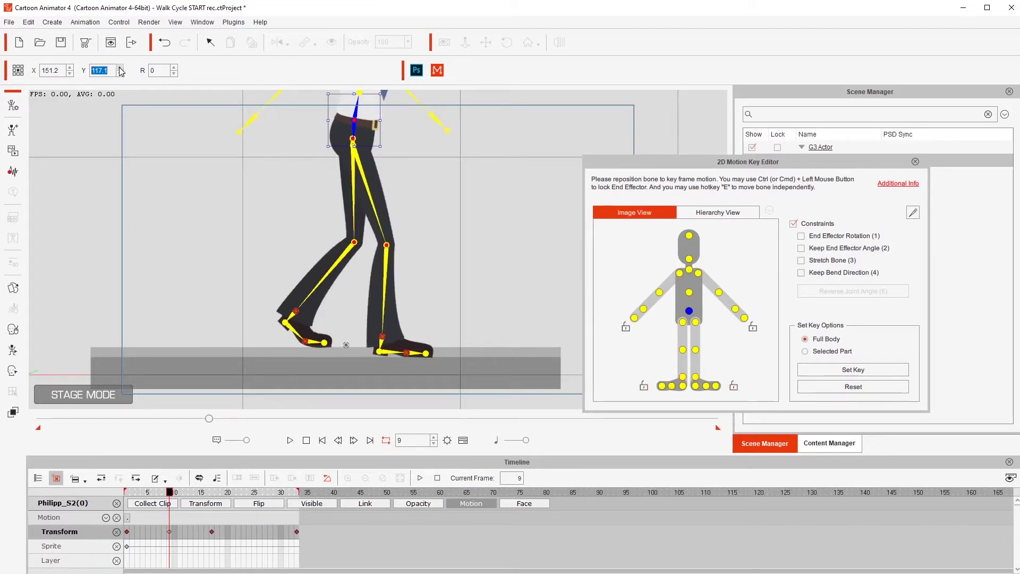
click(121, 67)
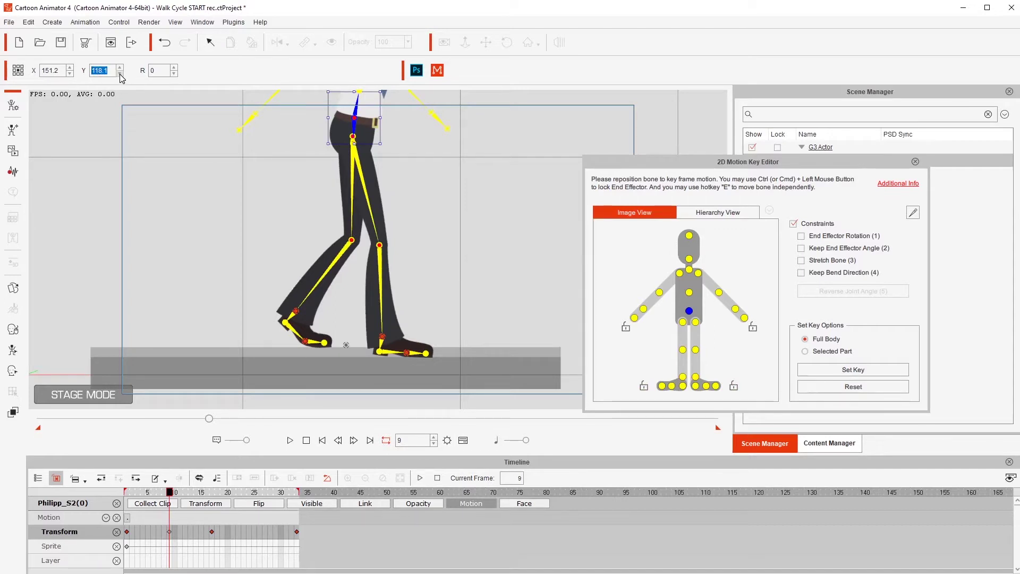
click(121, 75)
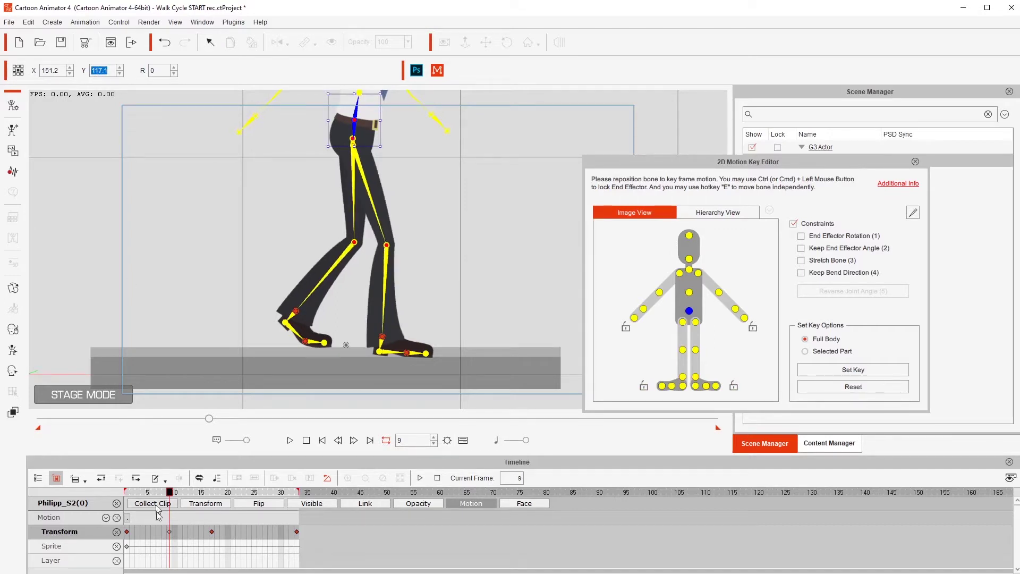
Step: Set the transition curve of the frame 9 Transform key to Step
click(171, 536)
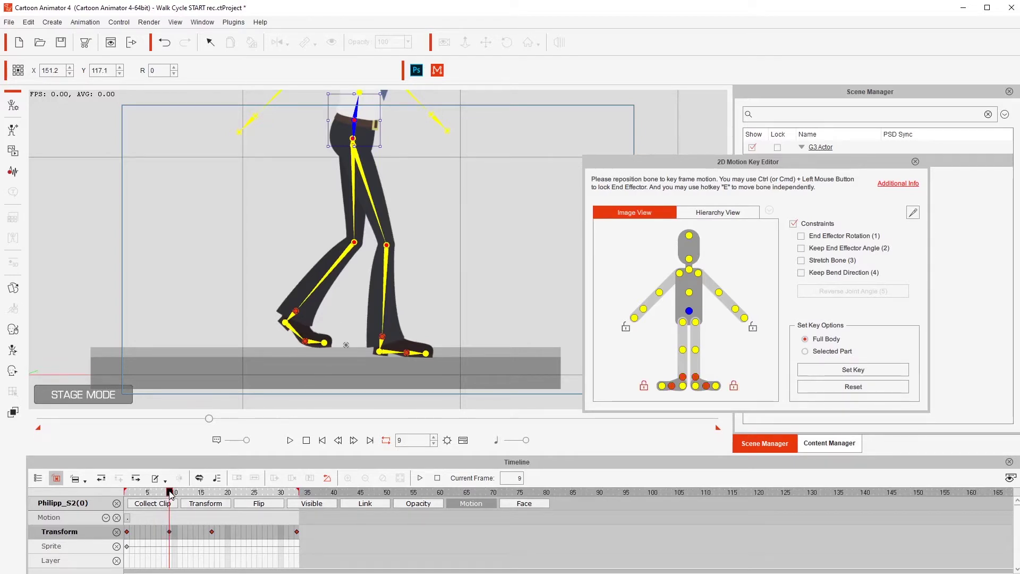
mouse_move(166, 493)
mouse_down()
mouse_move(133, 495)
mouse_move(180, 497)
mouse_move(171, 503)
mouse_up()
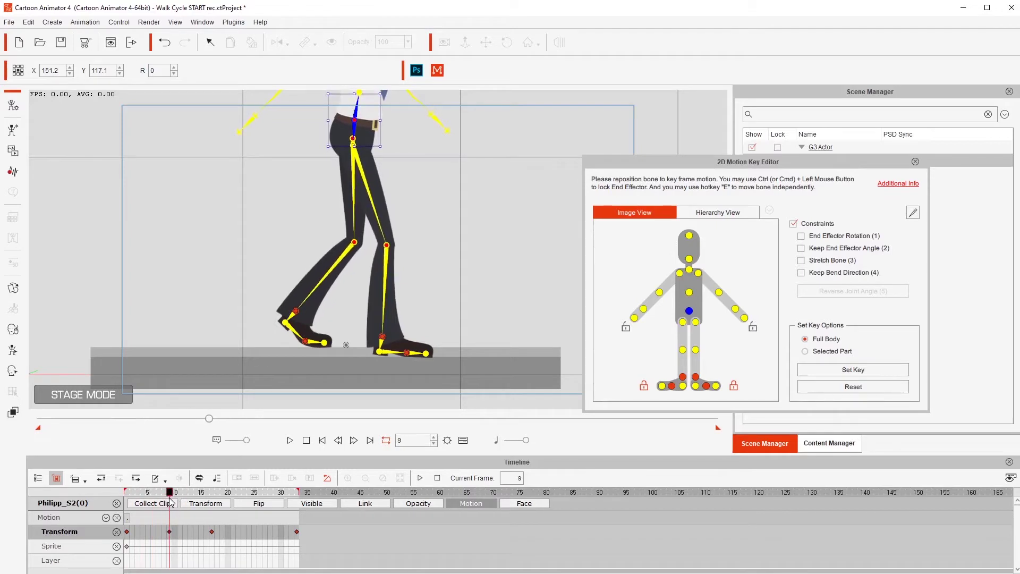
right_click(171, 534)
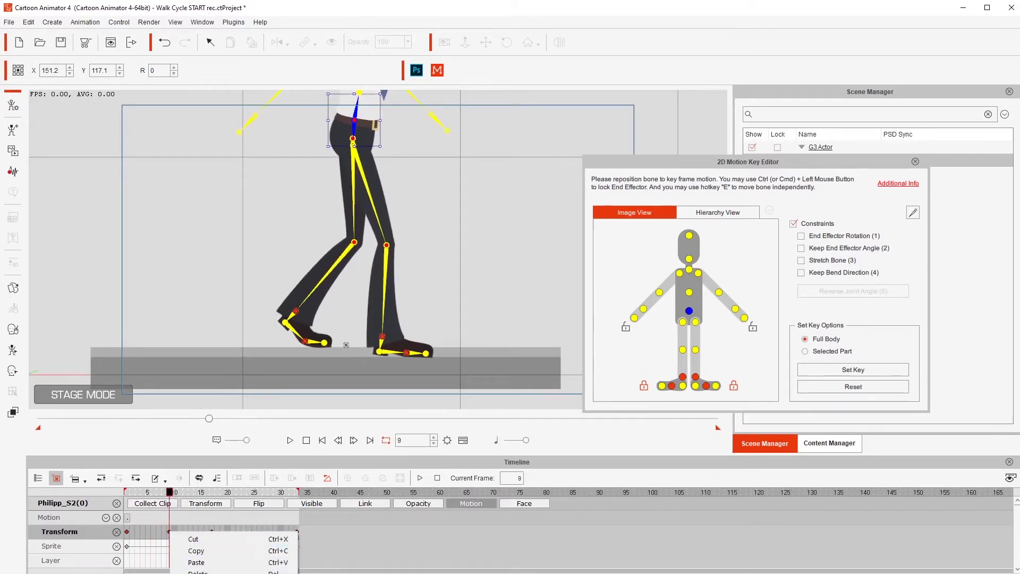
click(213, 573)
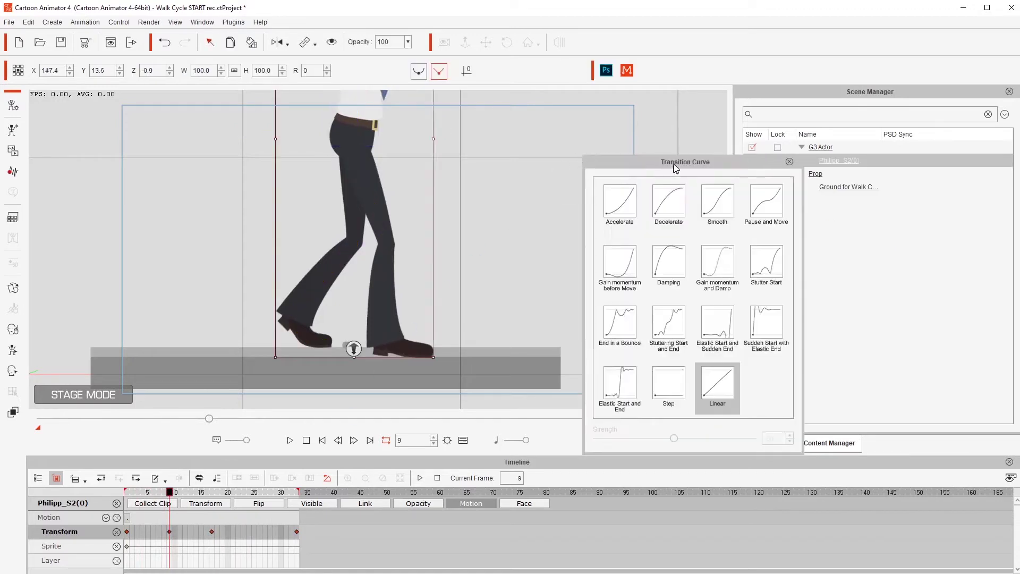
drag(674, 166, 630, 162)
click(625, 380)
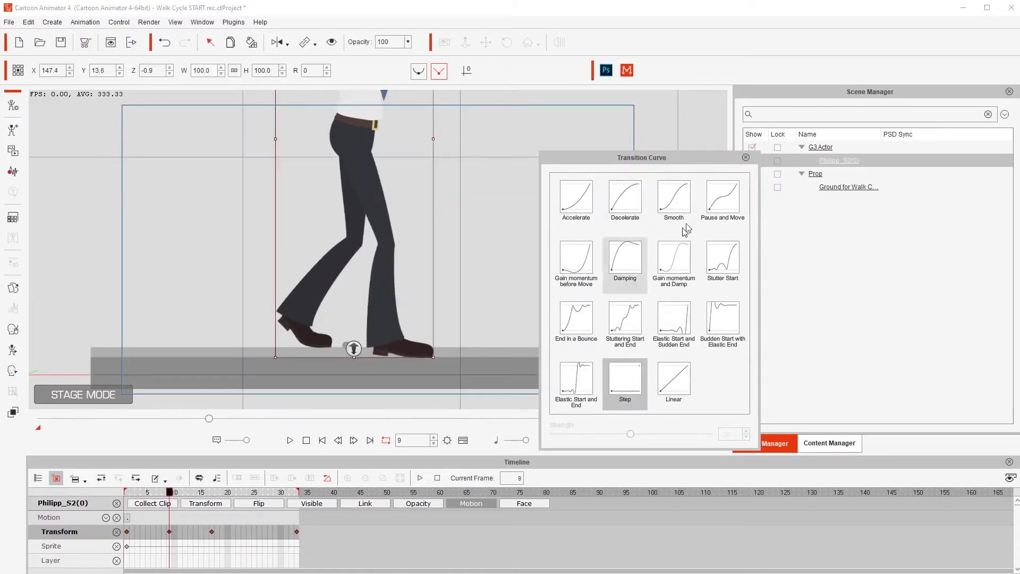
click(746, 158)
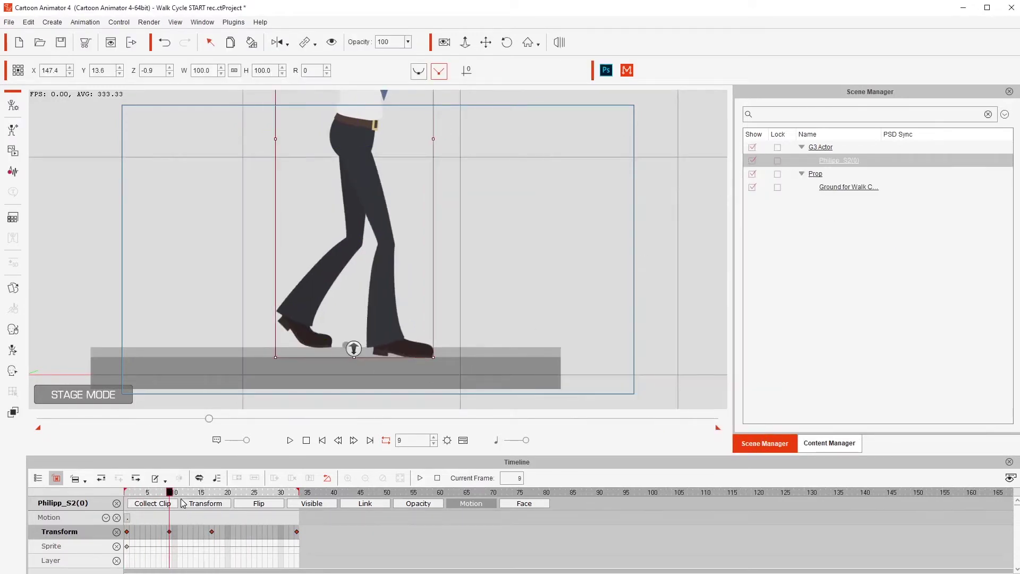
Step: Pose the legs at frame 9 in the passing position, with the left foot planted under the body and the right foot lifted behind
mouse_move(170, 494)
mouse_down()
mouse_move(128, 493)
mouse_move(196, 494)
mouse_move(161, 493)
mouse_move(170, 493)
mouse_up()
double_click(387, 302)
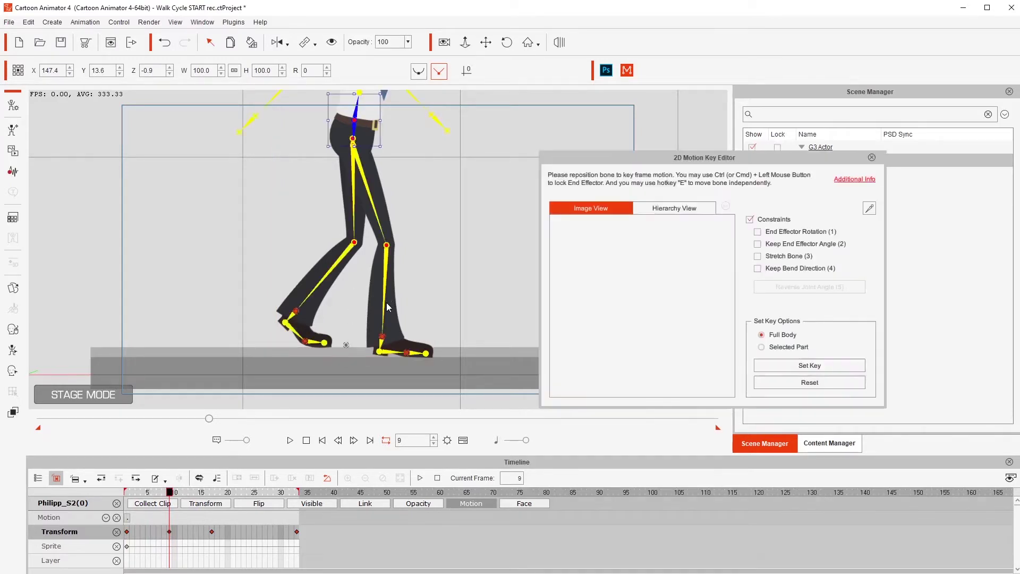
drag(315, 332, 317, 298)
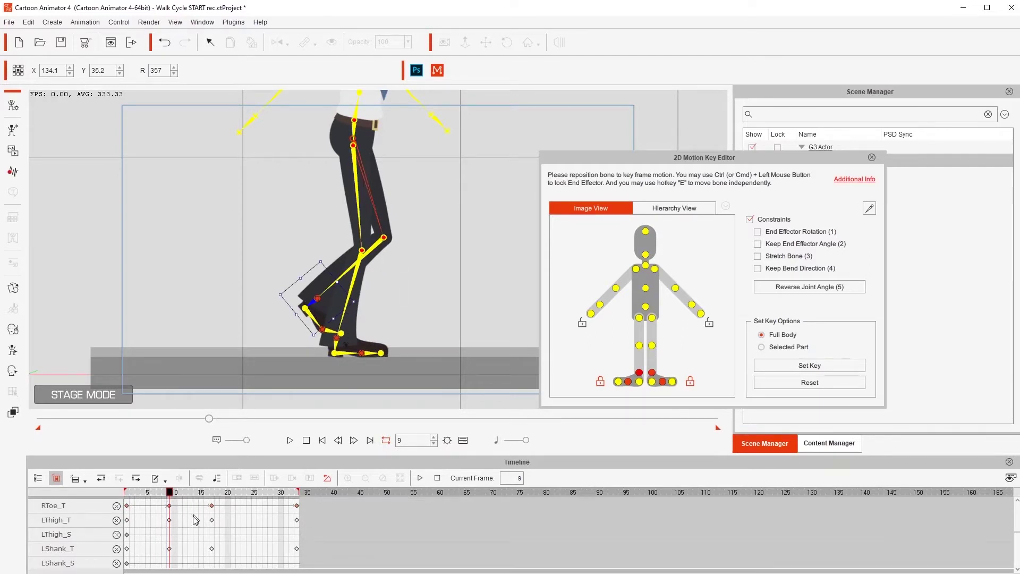
Step: Set a full-body motion key at frame 25
scroll(192, 517, up, 15)
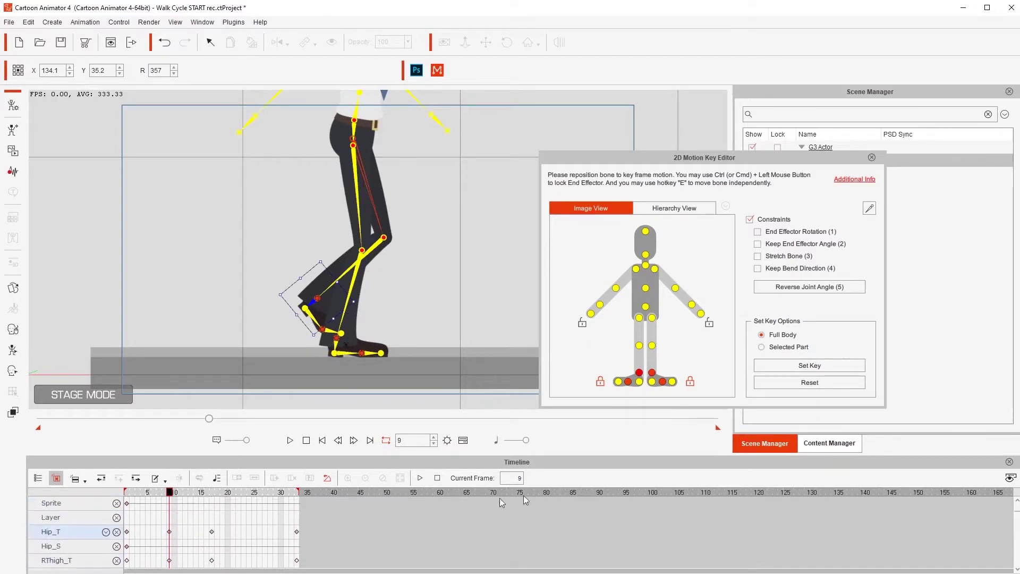
scroll(1017, 512, up, 1)
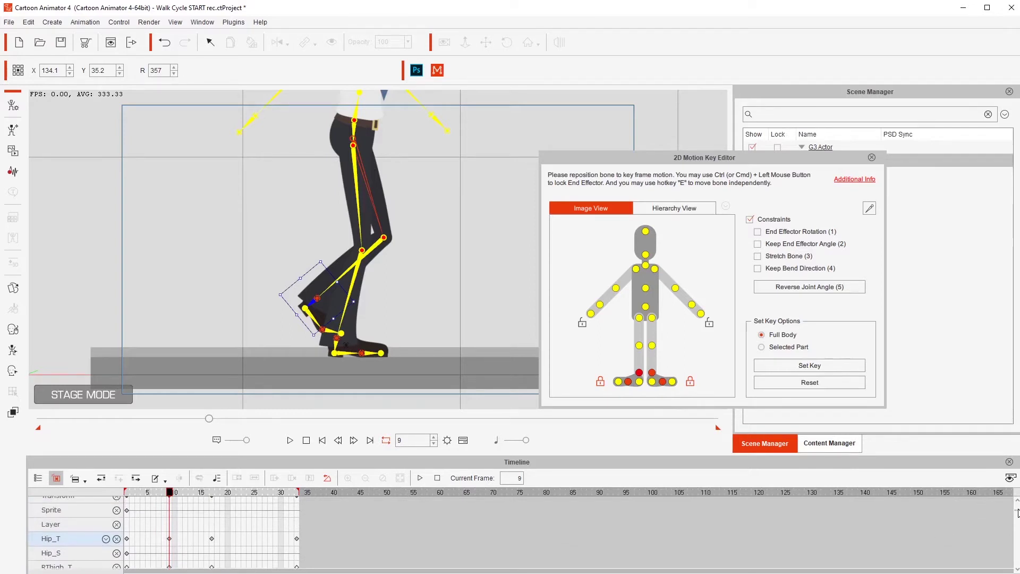
click(202, 524)
scroll(180, 526, up, 3)
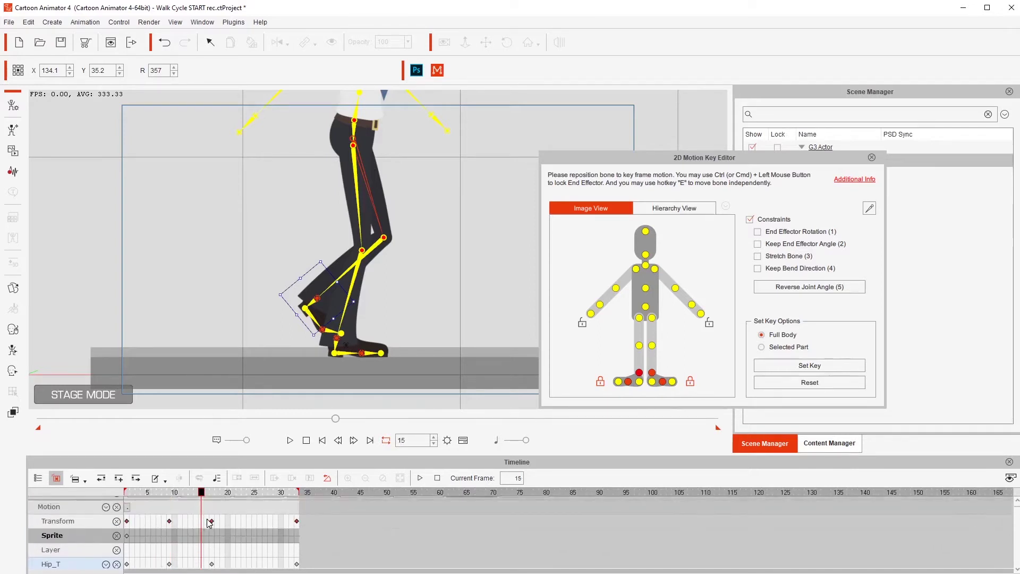
mouse_move(175, 489)
mouse_down()
mouse_move(126, 492)
mouse_move(199, 492)
mouse_move(256, 507)
mouse_up()
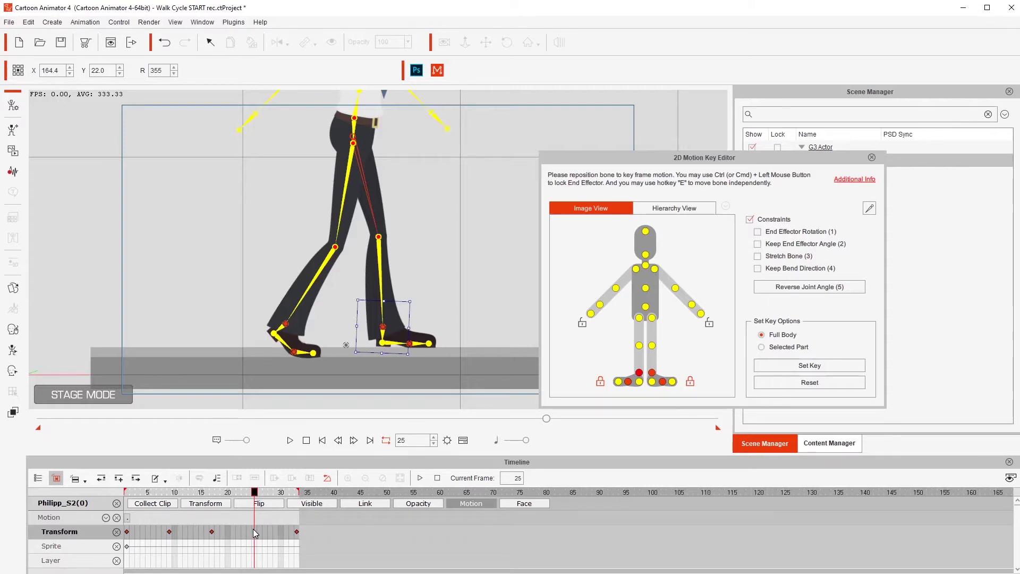
click(814, 366)
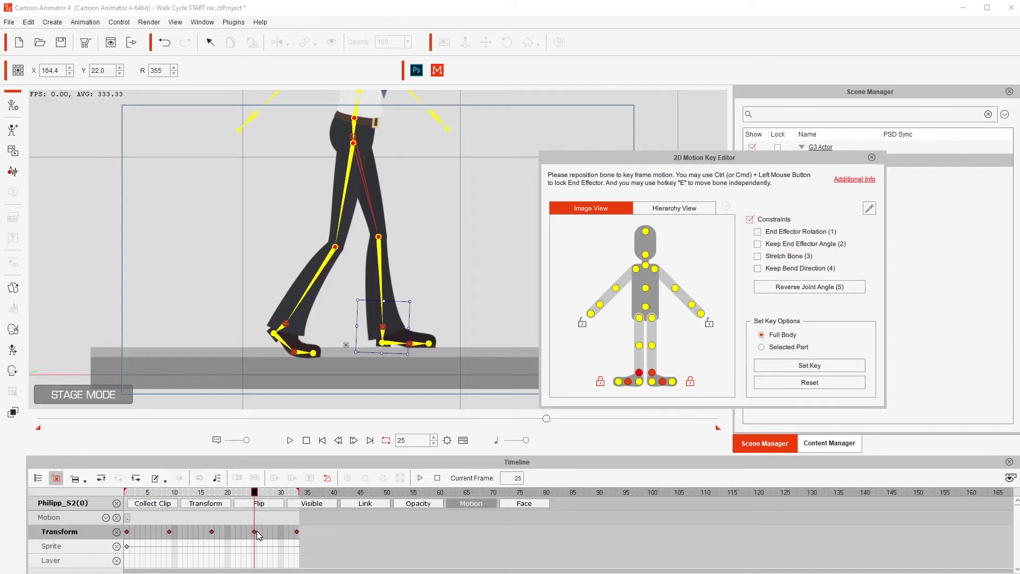
Step: Set the transition curve of the frame 25 Transform key to Step
right_click(256, 535)
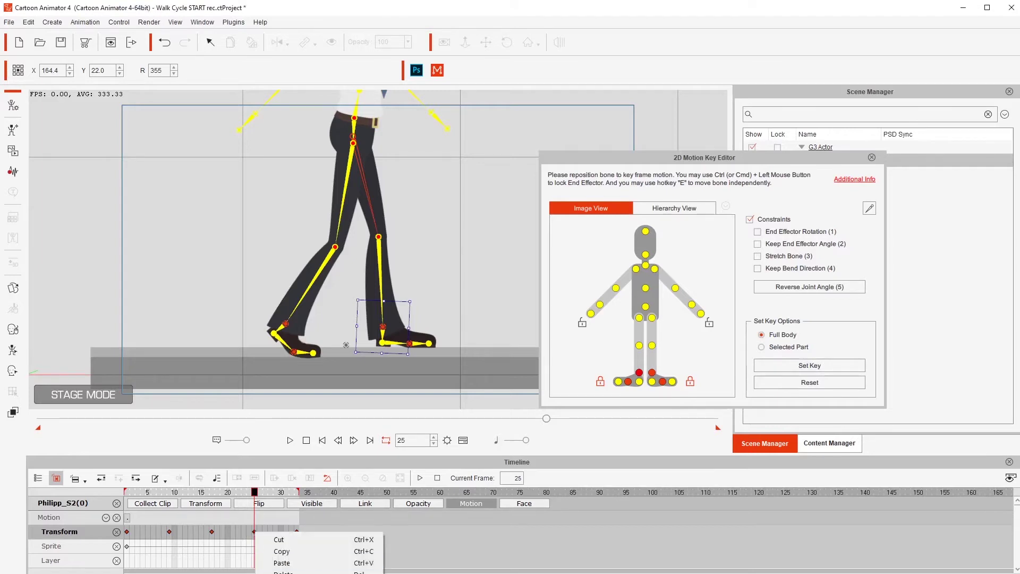
click(274, 563)
click(625, 379)
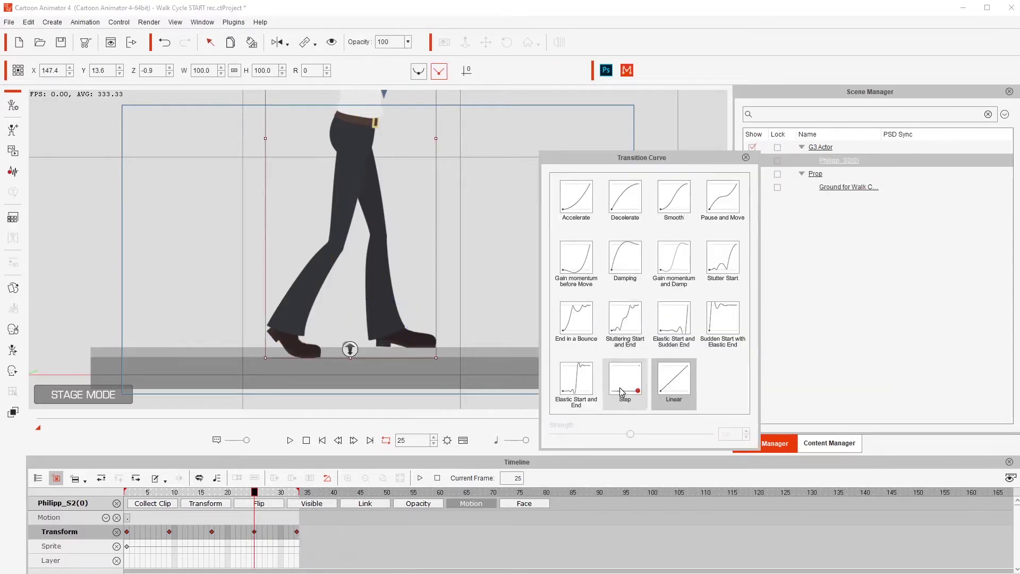
click(746, 157)
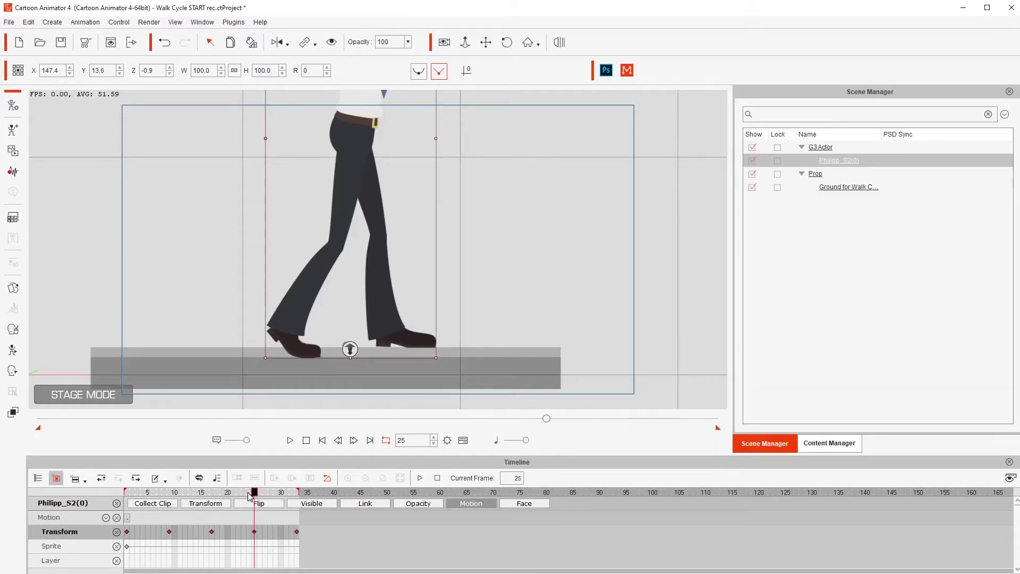
Step: At frame 25, set the hip Y to 117.1 and pose the opposite passing position, right foot planted and left foot lifted behind
mouse_move(253, 493)
mouse_down()
mouse_move(211, 493)
mouse_move(255, 494)
mouse_up()
double_click(357, 176)
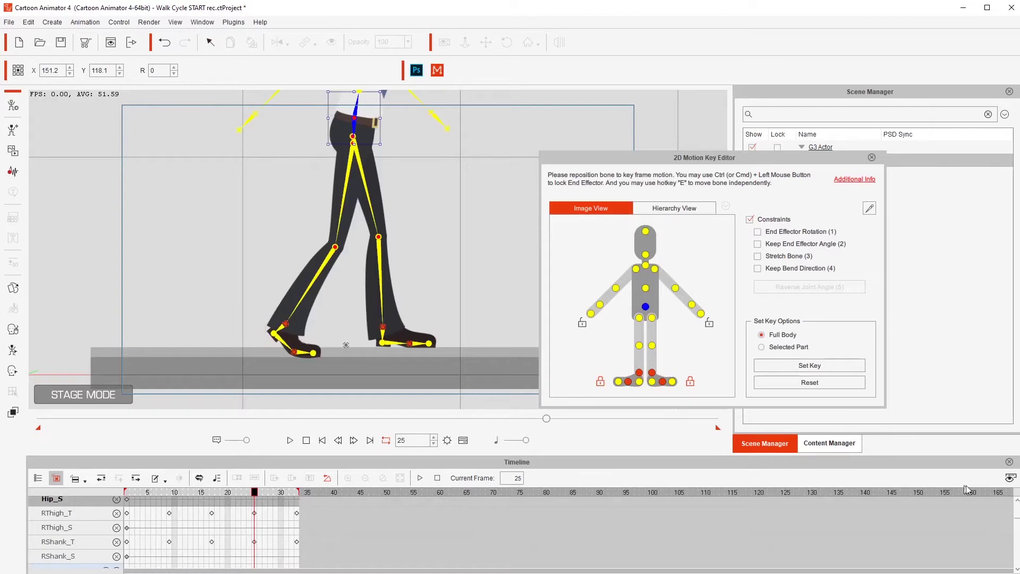
scroll(1017, 519, down, 1)
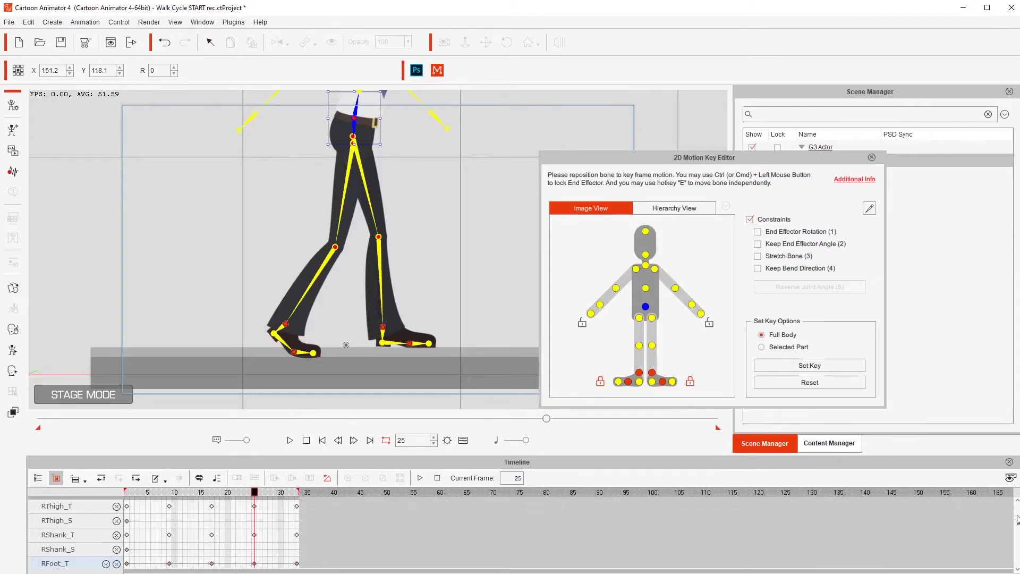
scroll(1018, 519, up, 5)
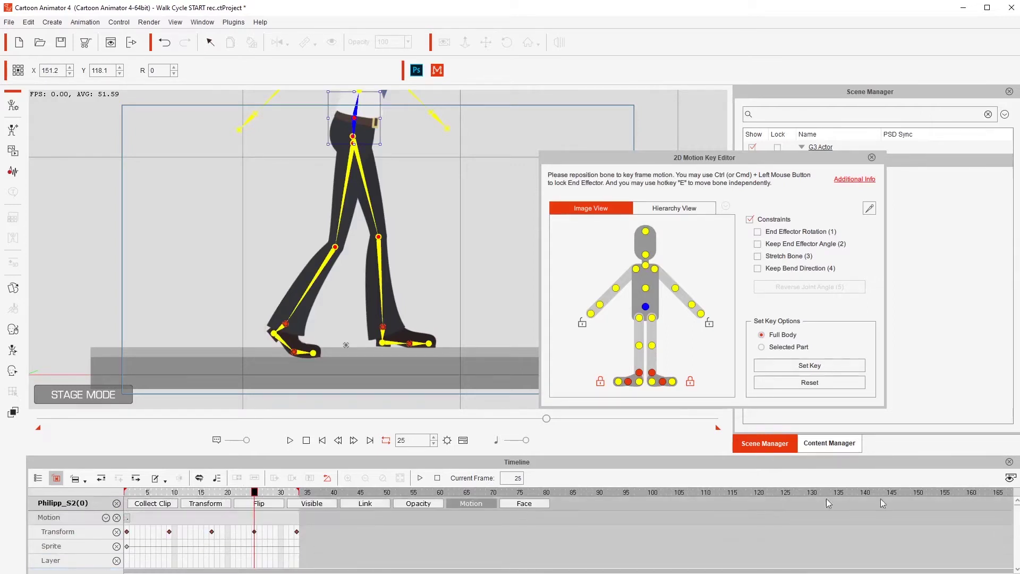
click(170, 532)
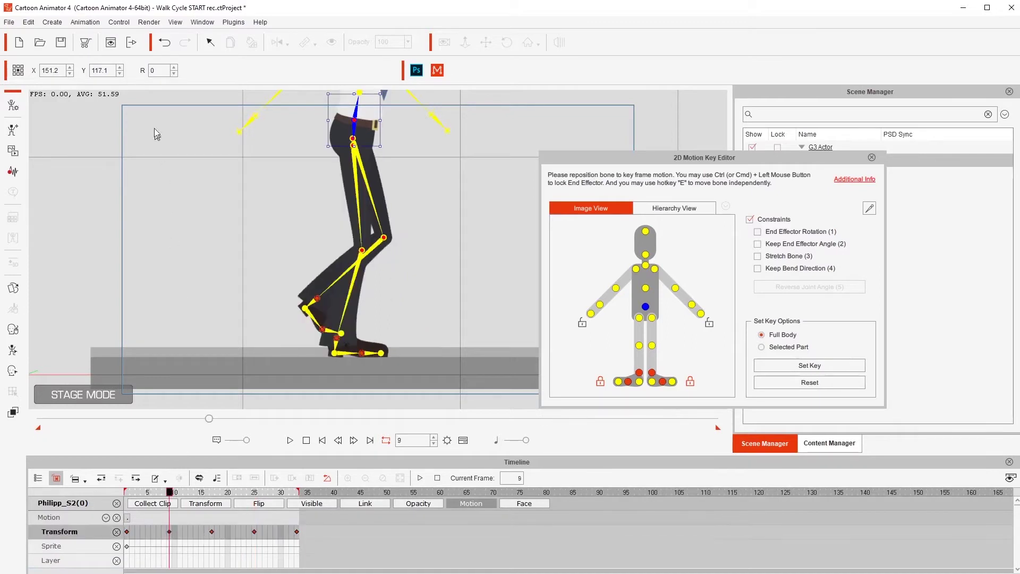
drag(111, 70, 92, 71)
click(253, 538)
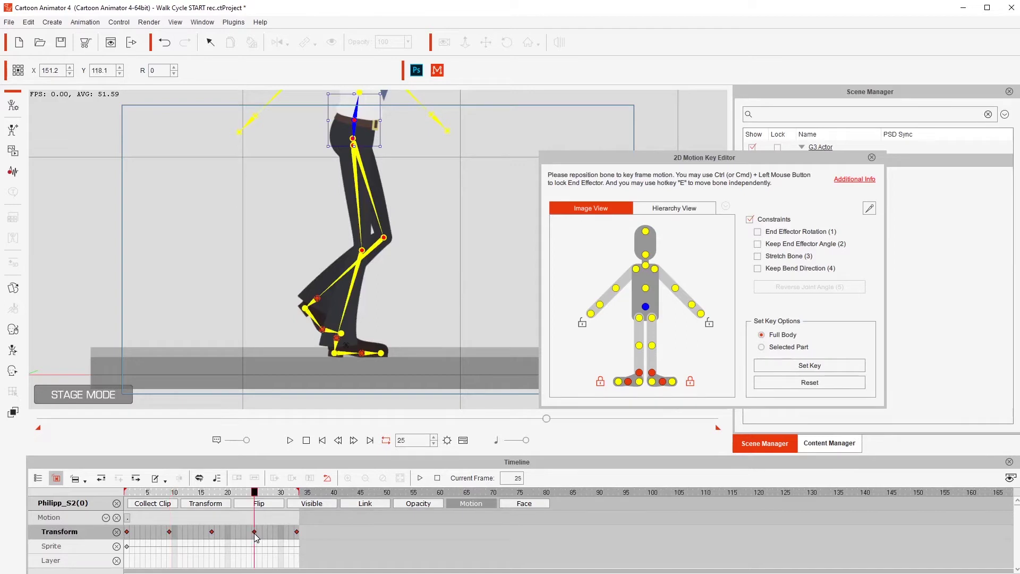
click(121, 73)
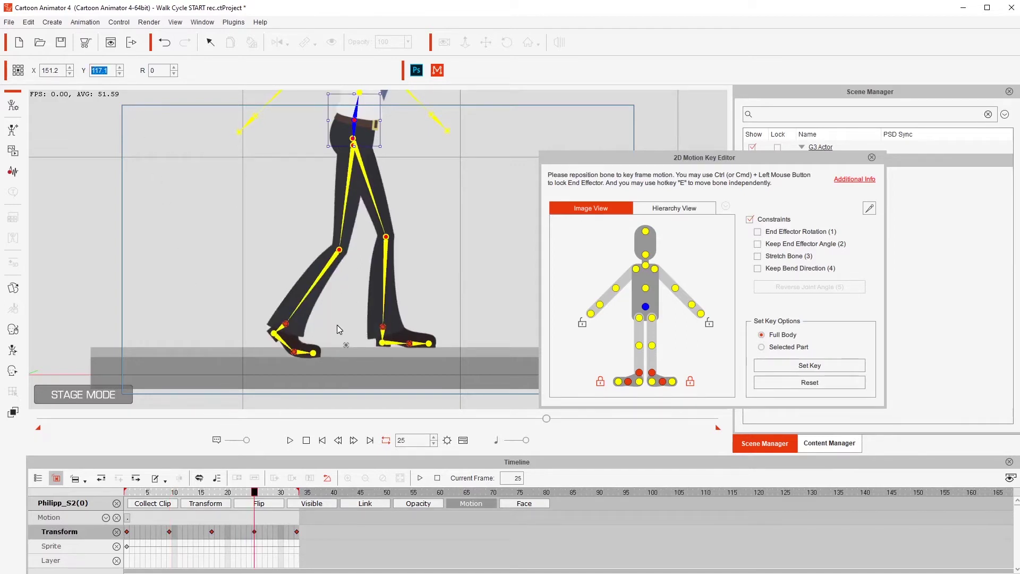
drag(272, 346, 319, 304)
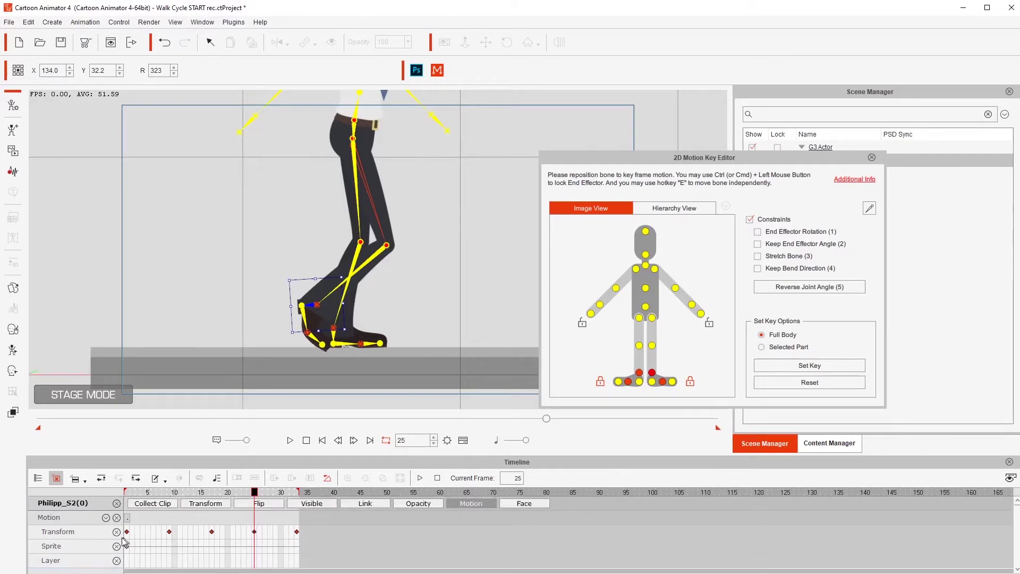
Step: Hide the Sprite, Layer, Hip_S and RThigh_S tracks in the character's timeline
scroll(213, 532, down, 3)
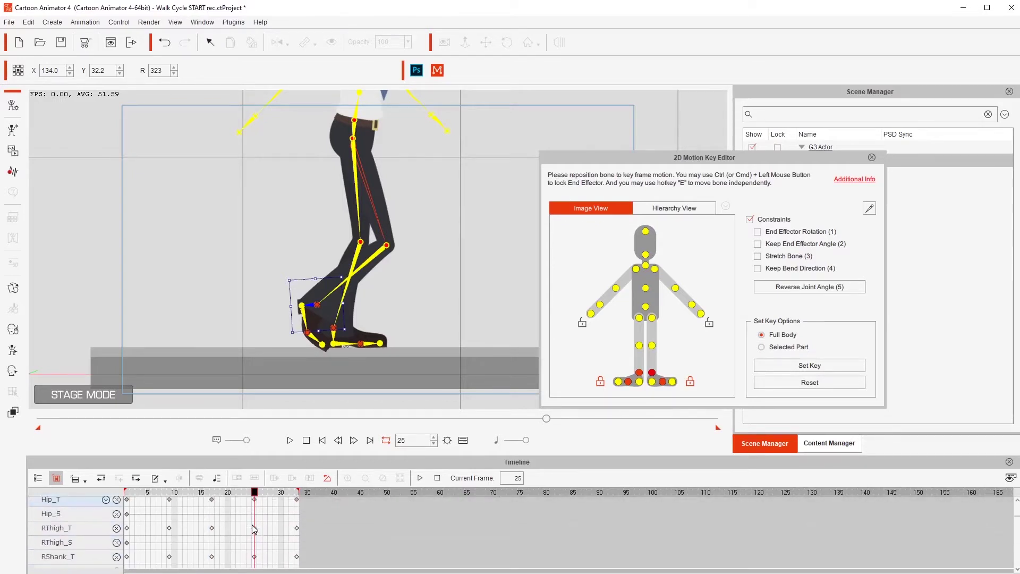
scroll(261, 533, up, 3)
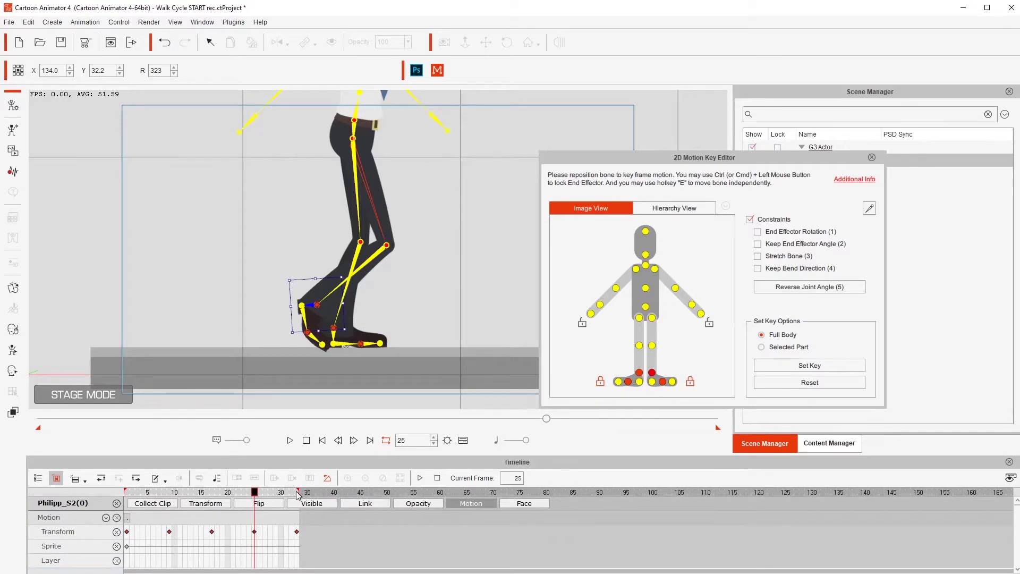
scroll(237, 535, down, 3)
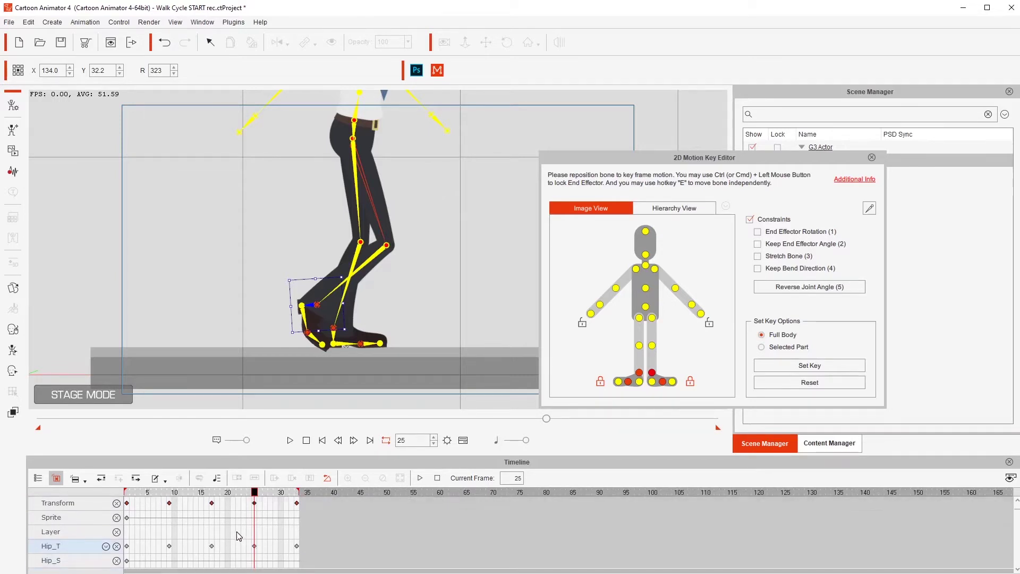
scroll(237, 535, up, 3)
scroll(234, 535, down, 1)
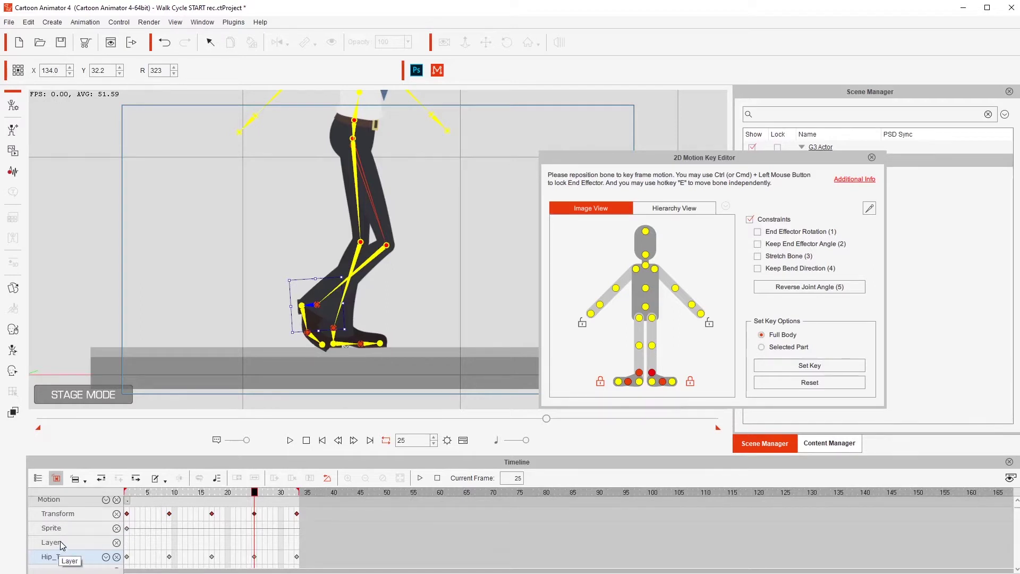
click(117, 529)
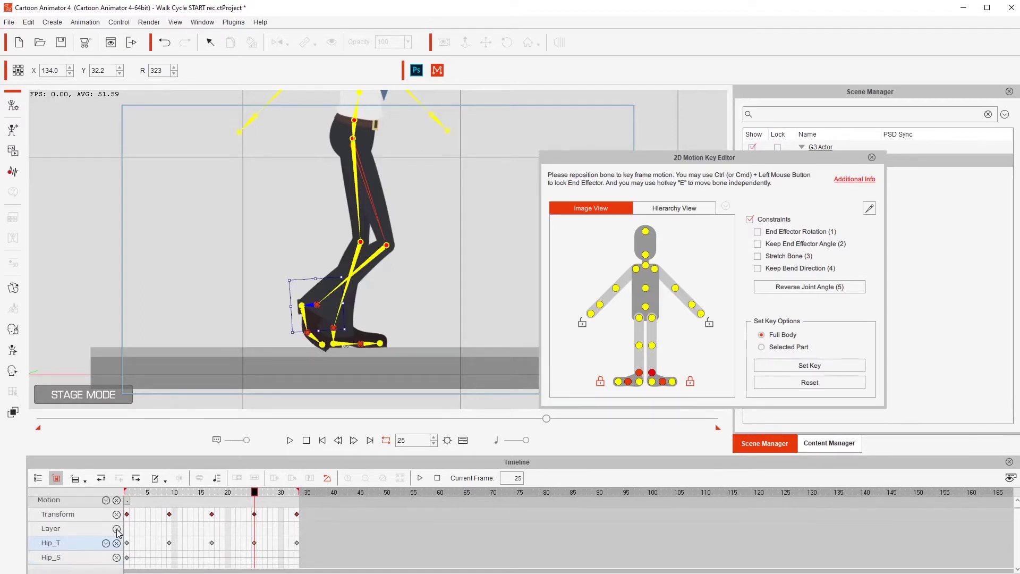
click(117, 529)
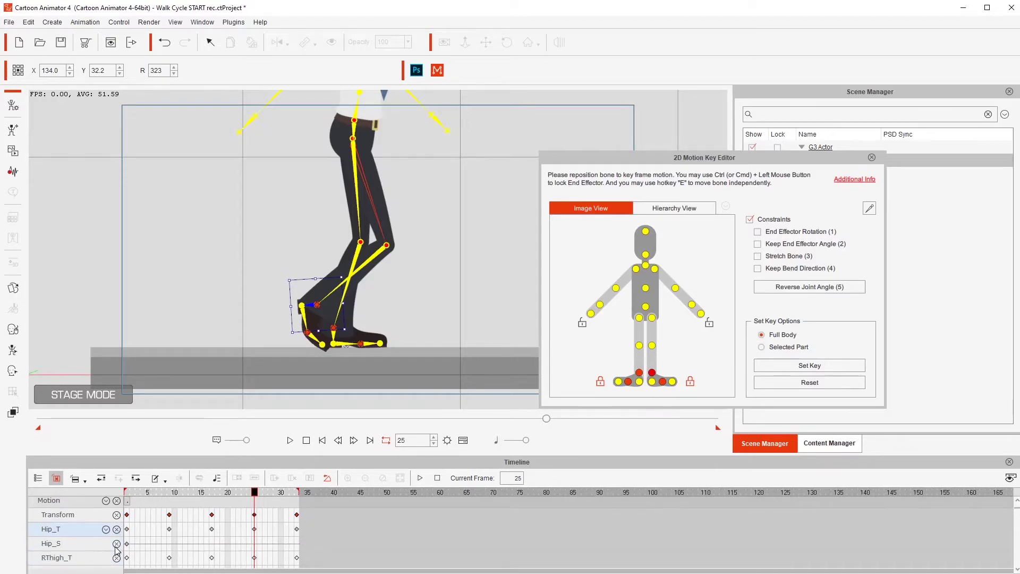
click(117, 544)
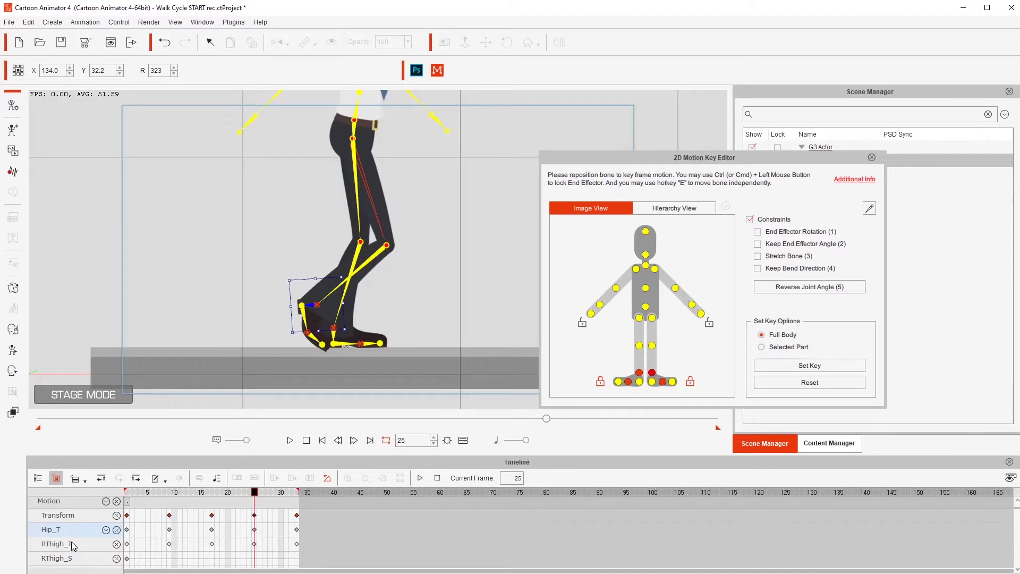
click(117, 558)
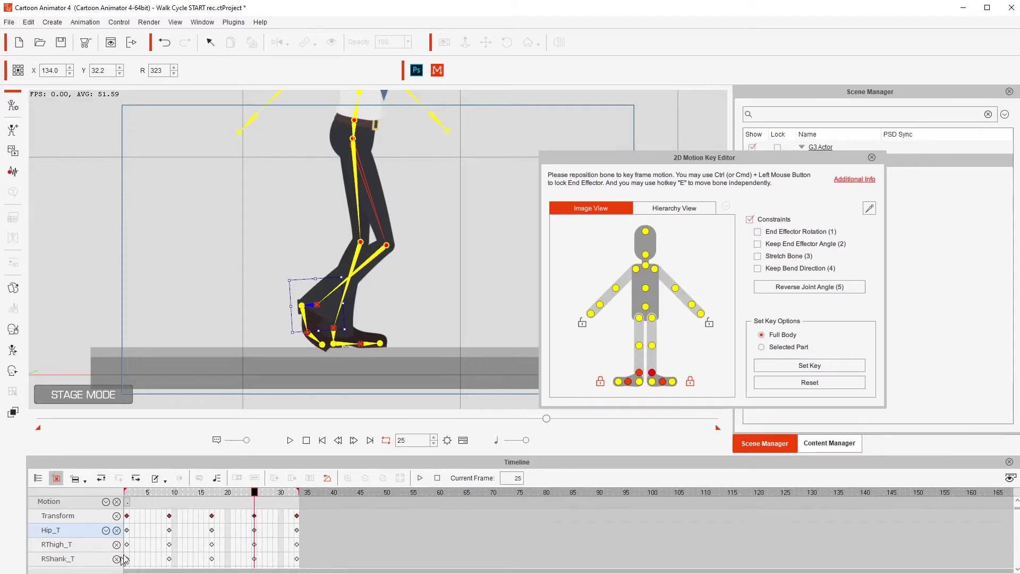
Step: Hide the remaining leg and arm sprite (_S) tracks, including LArm_S, keeping the transform (_T) tracks listed
scroll(124, 558, down, 5)
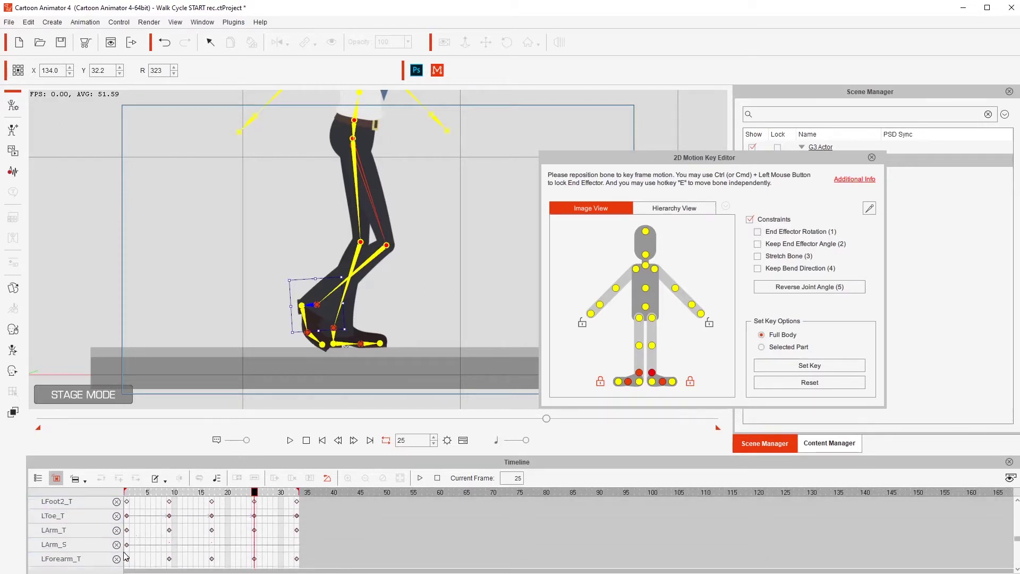
scroll(106, 547, up, 3)
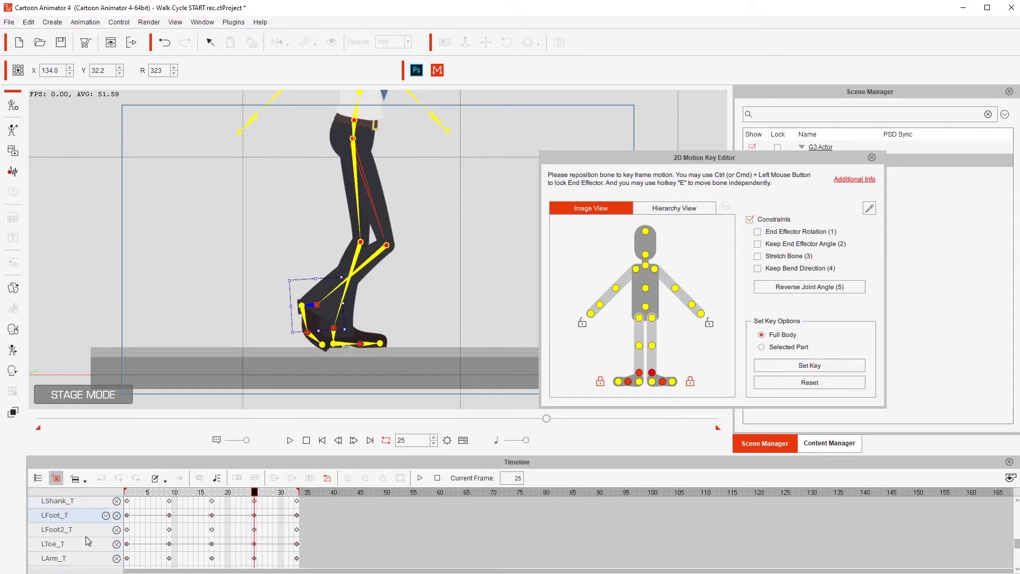
scroll(91, 538, down, 5)
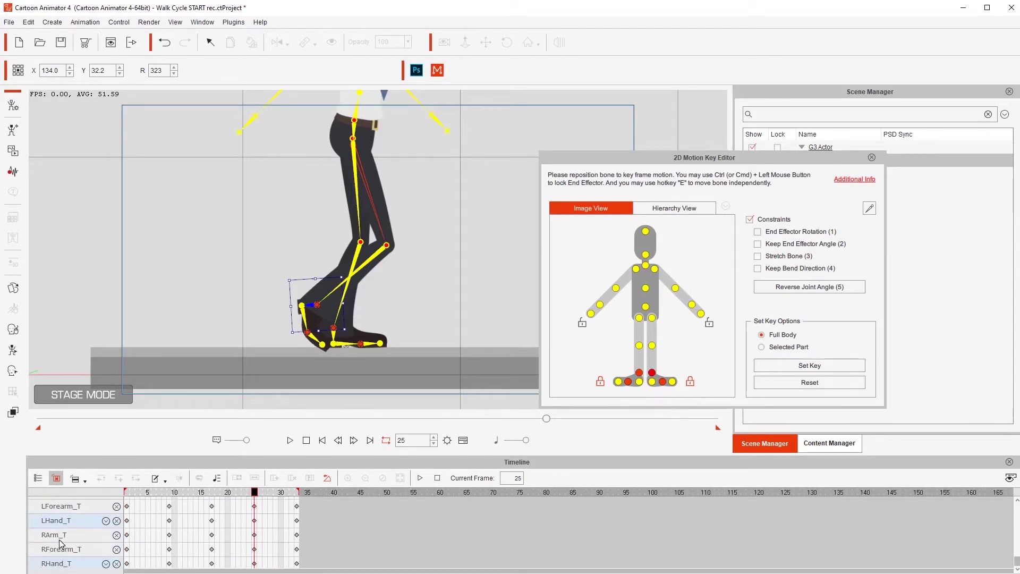
scroll(117, 567, up, 5)
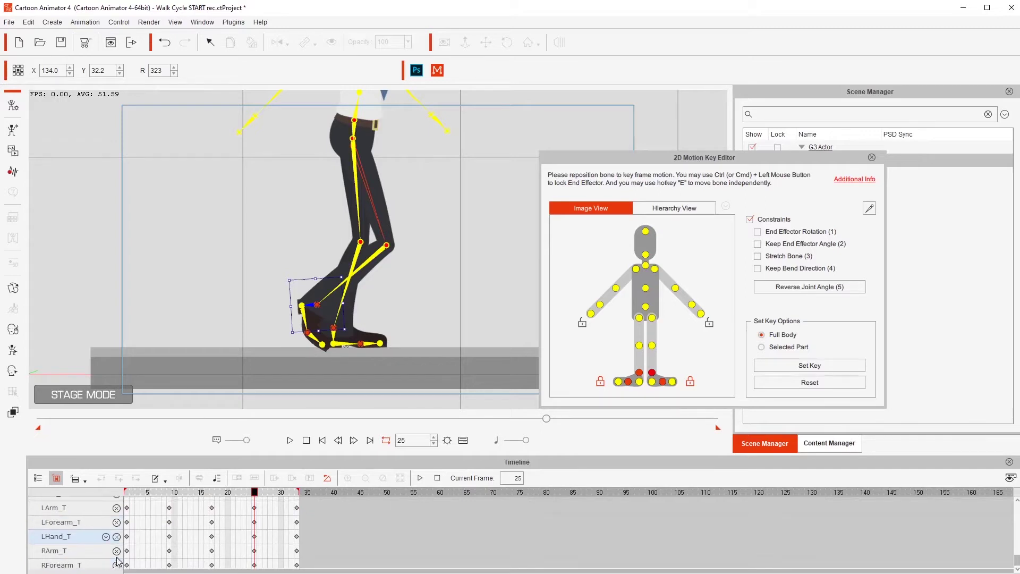
scroll(118, 563, up, 10)
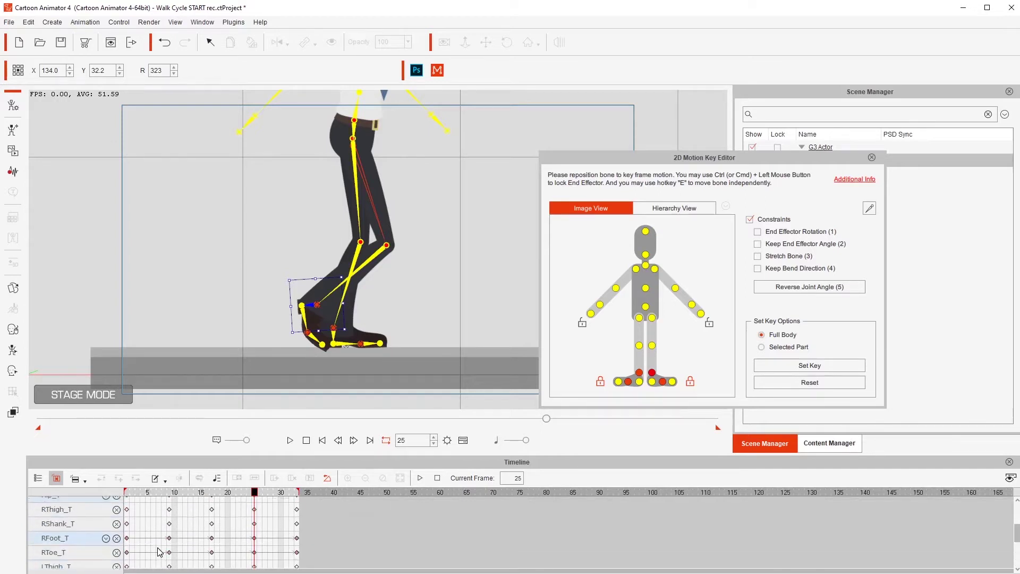
scroll(170, 547, down, 8)
scroll(171, 548, up, 10)
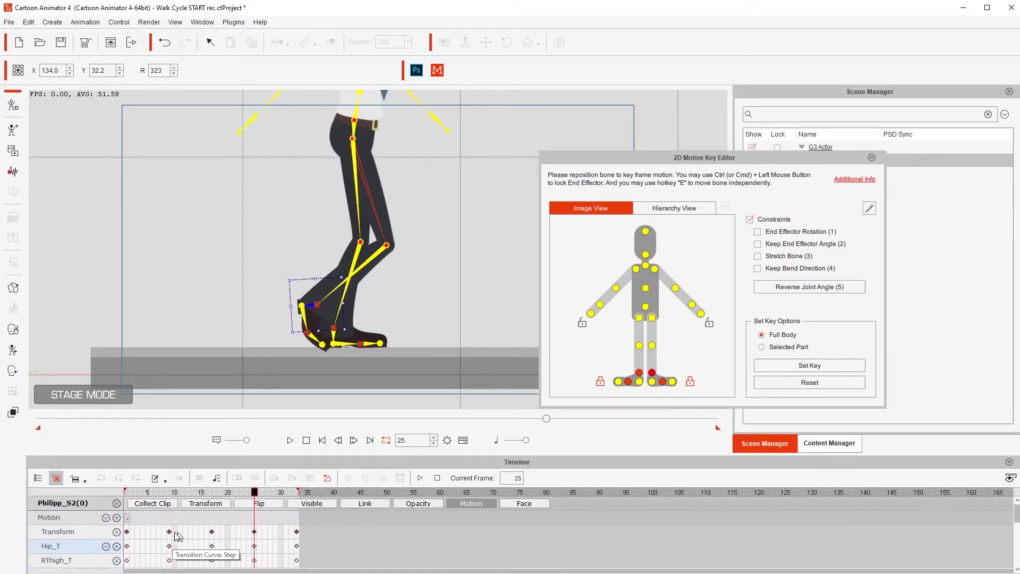
Step: Select the frame 9 Transform key and play the walk cycle to review the stepped leg poses
click(170, 532)
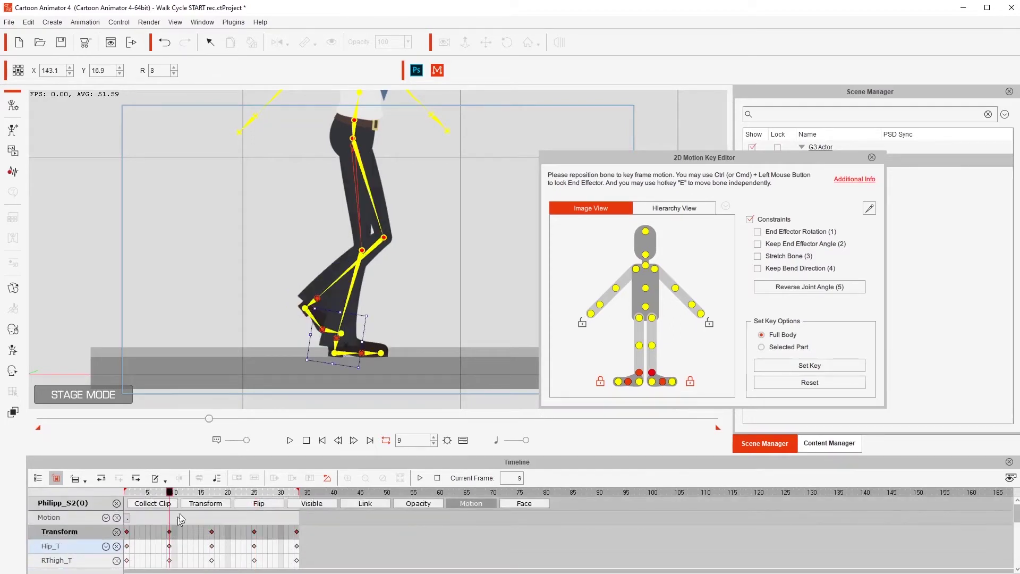
click(291, 441)
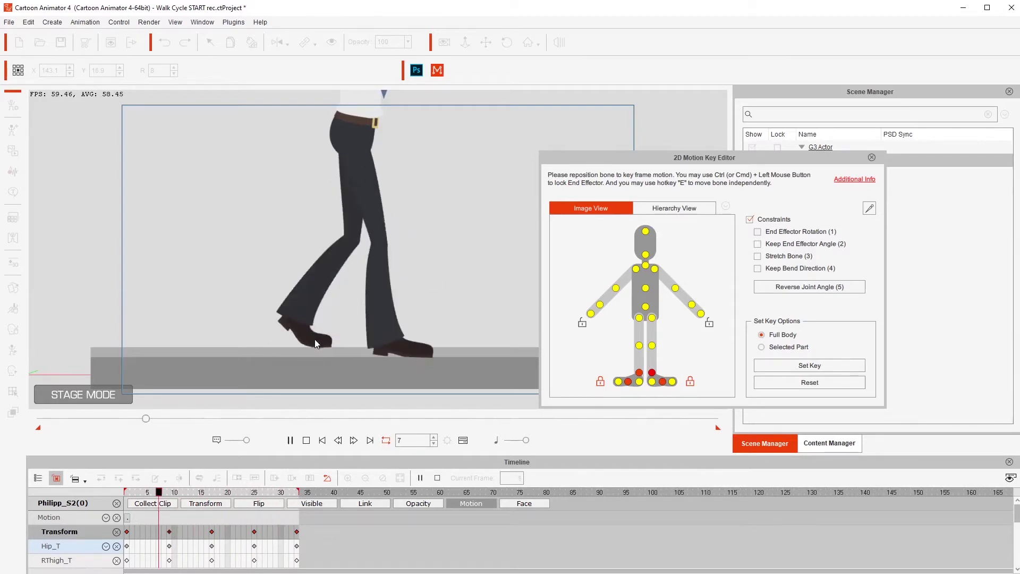
click(307, 441)
click(149, 495)
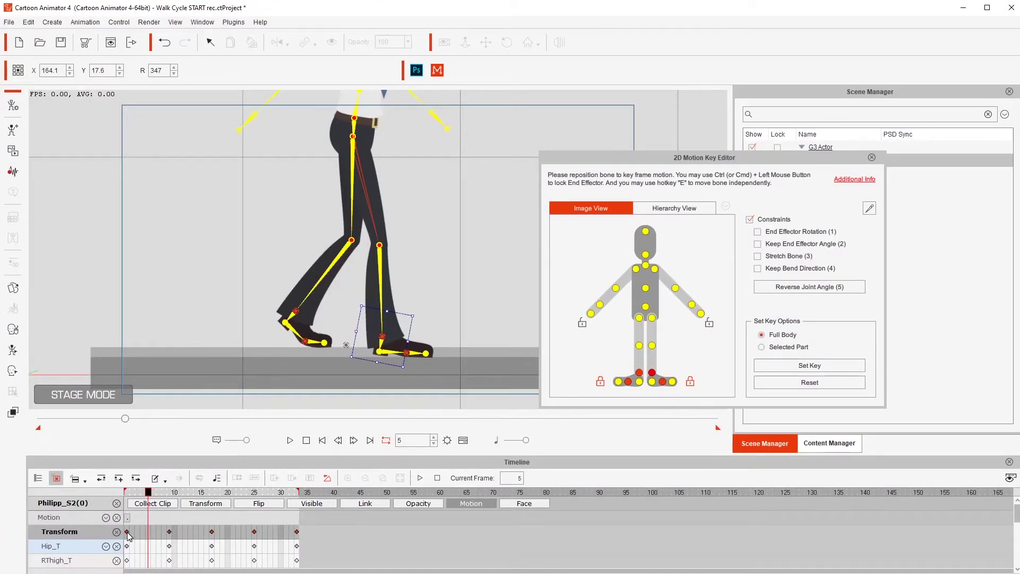
click(127, 532)
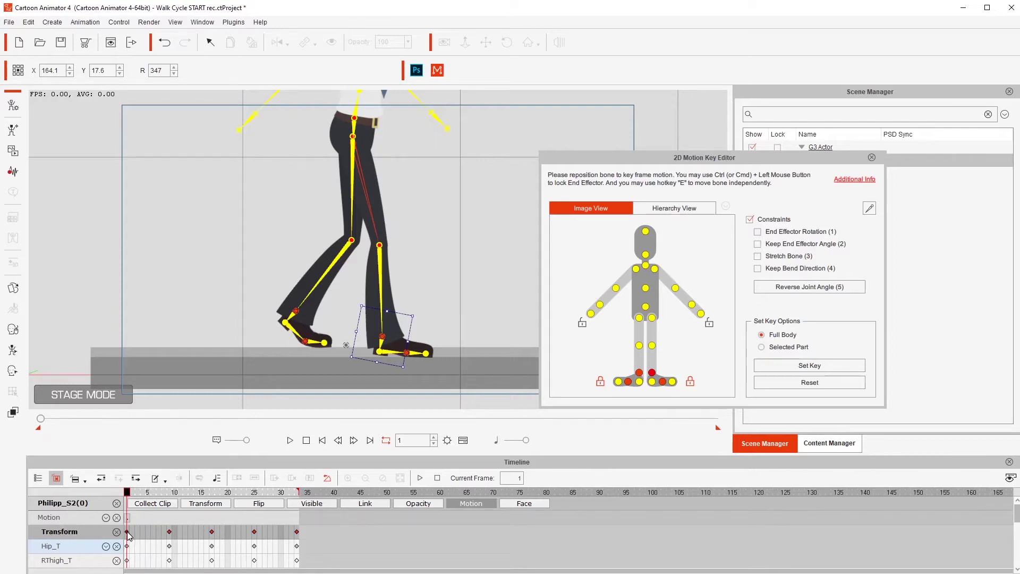
drag(128, 533, 149, 533)
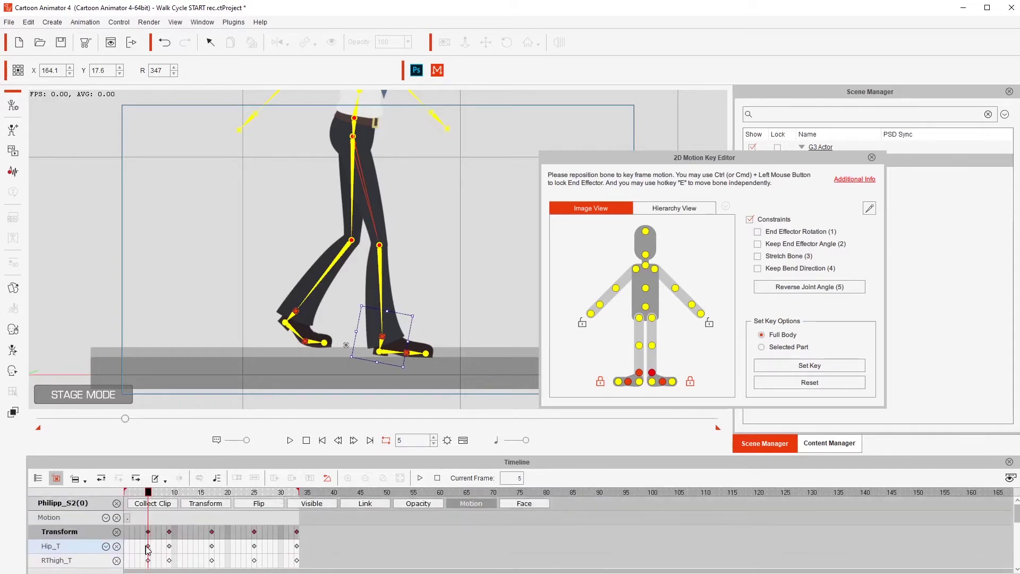
drag(149, 533, 125, 533)
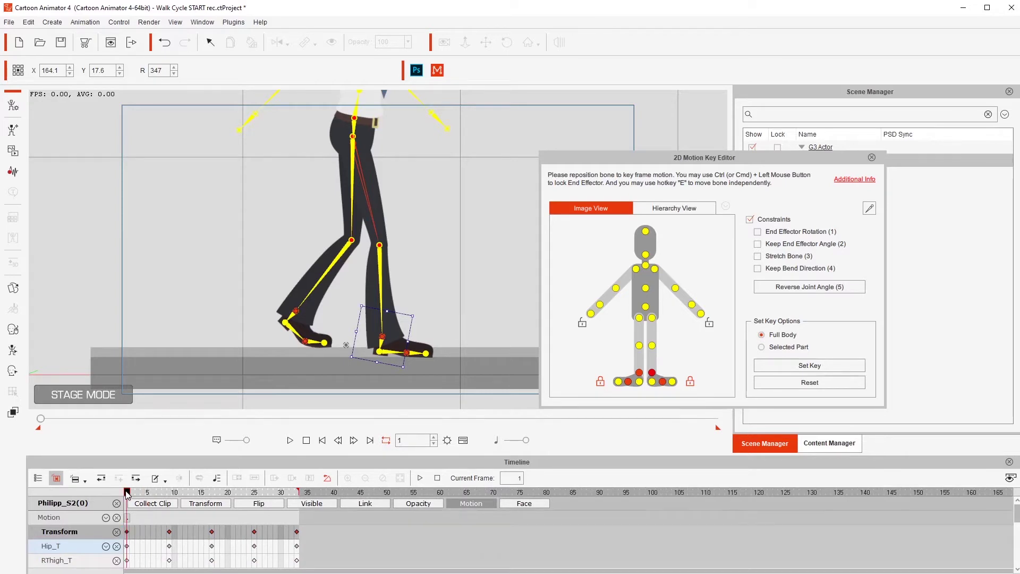
Step: Copy the frame 1 Transform key to frame 5
key(ctrl+c)
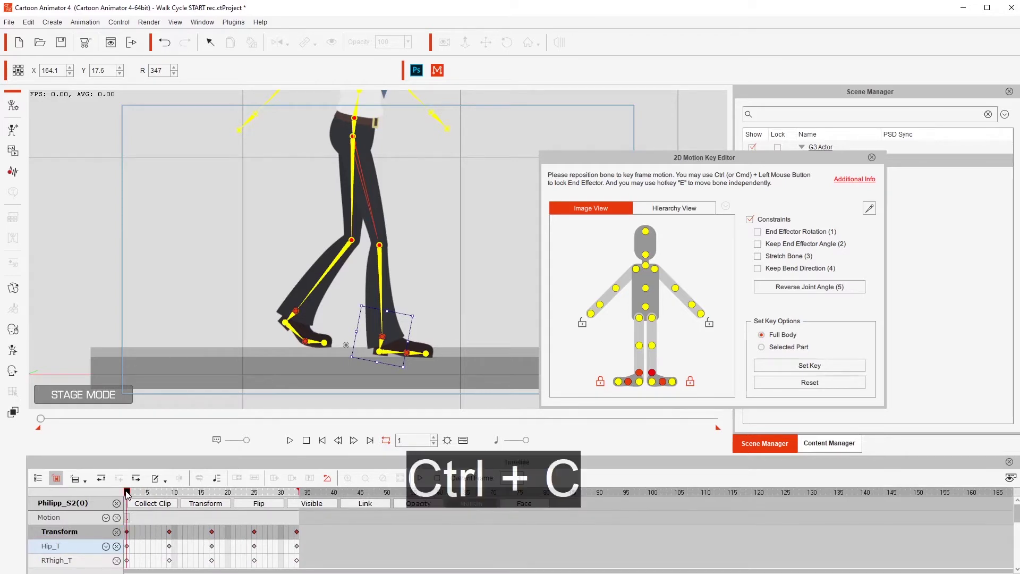
click(148, 532)
key(ctrl+v)
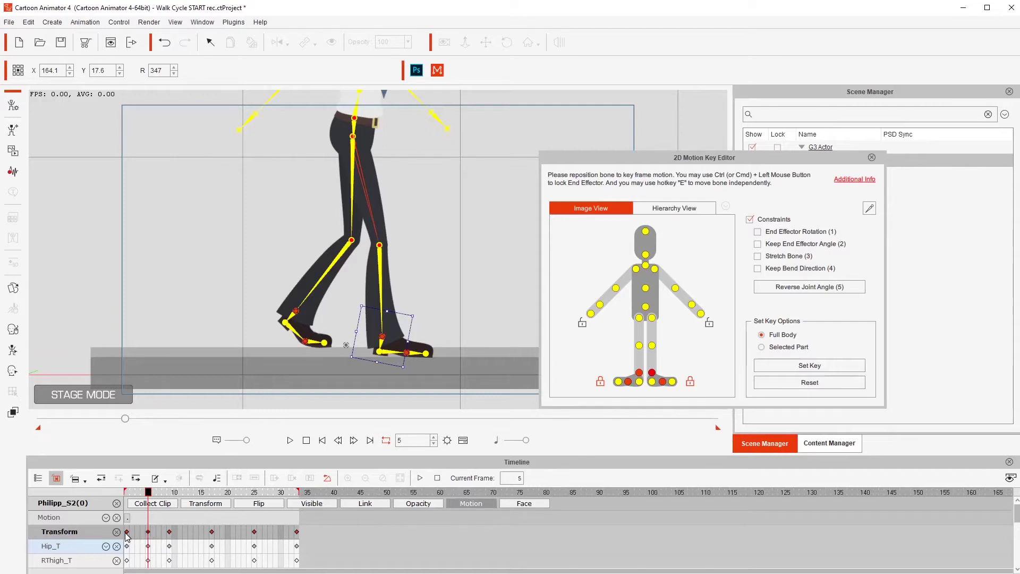
Step: Compare the leg poses of the Transform keys at frames 1, 5 and 9
click(127, 533)
click(148, 533)
click(170, 533)
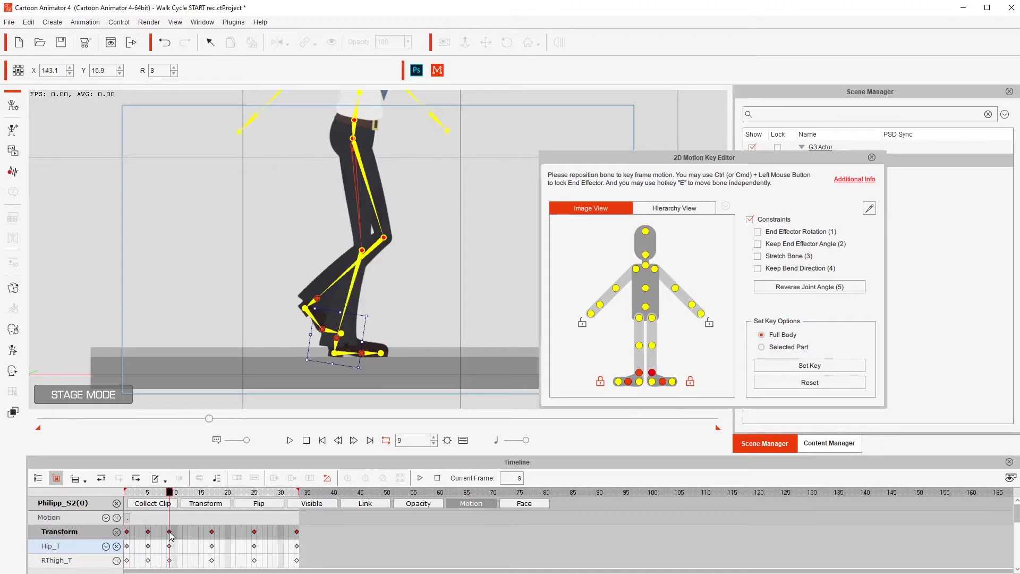
click(148, 532)
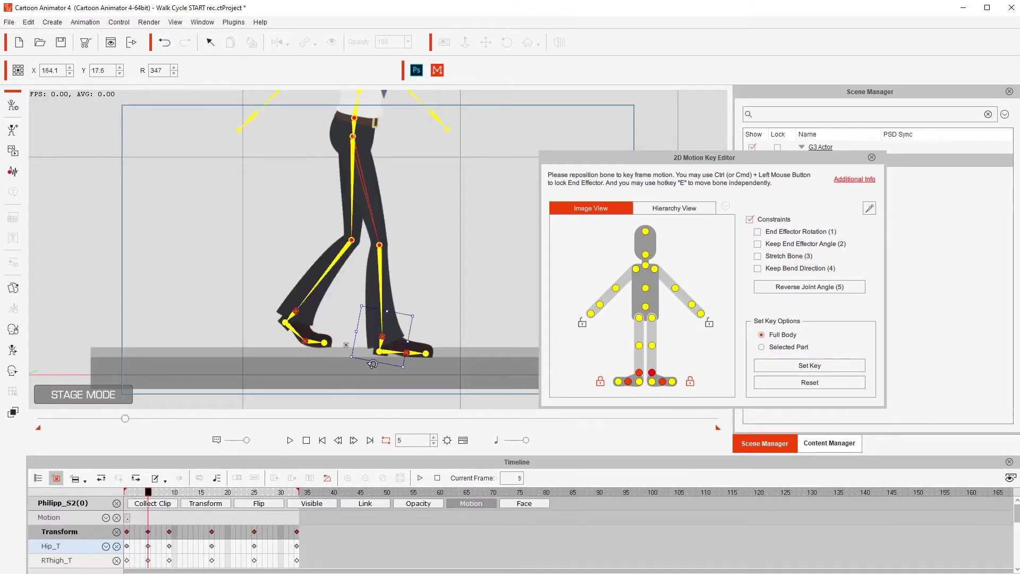
click(170, 535)
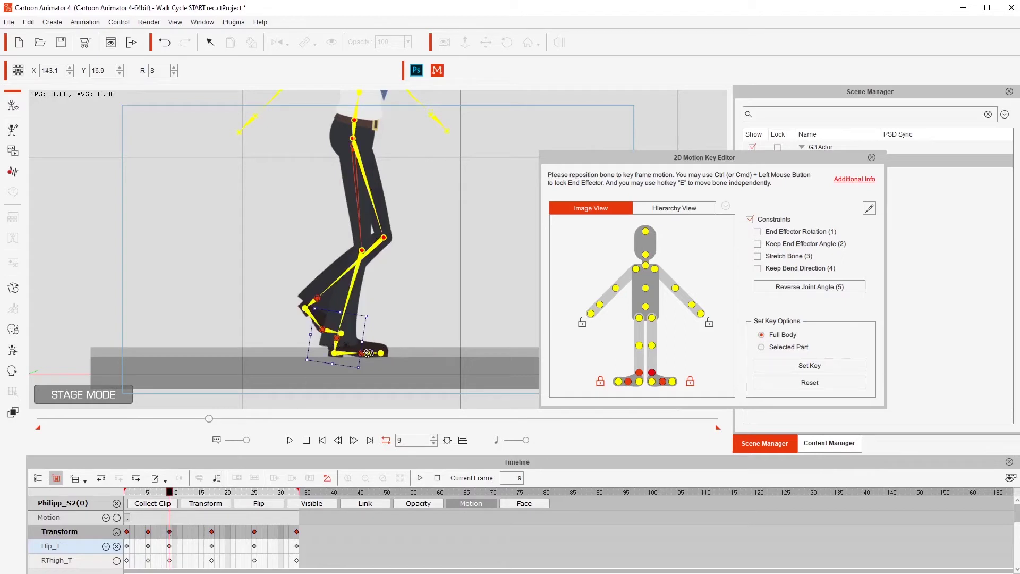
click(149, 533)
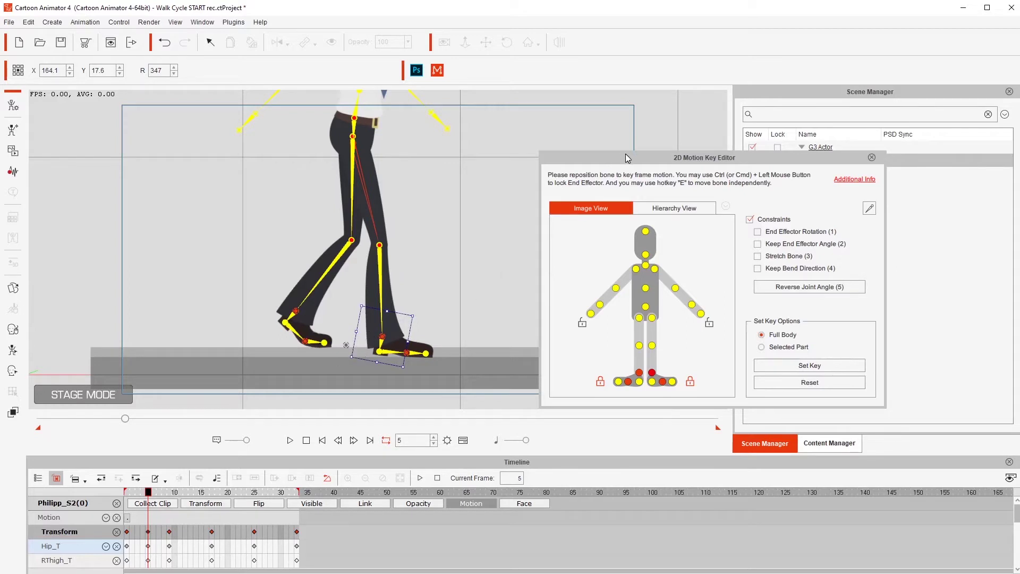
Step: Move the 2D Motion Key Editor clear of the legs and compare the left foot's position at frames 5 and 9
drag(627, 157, 796, 145)
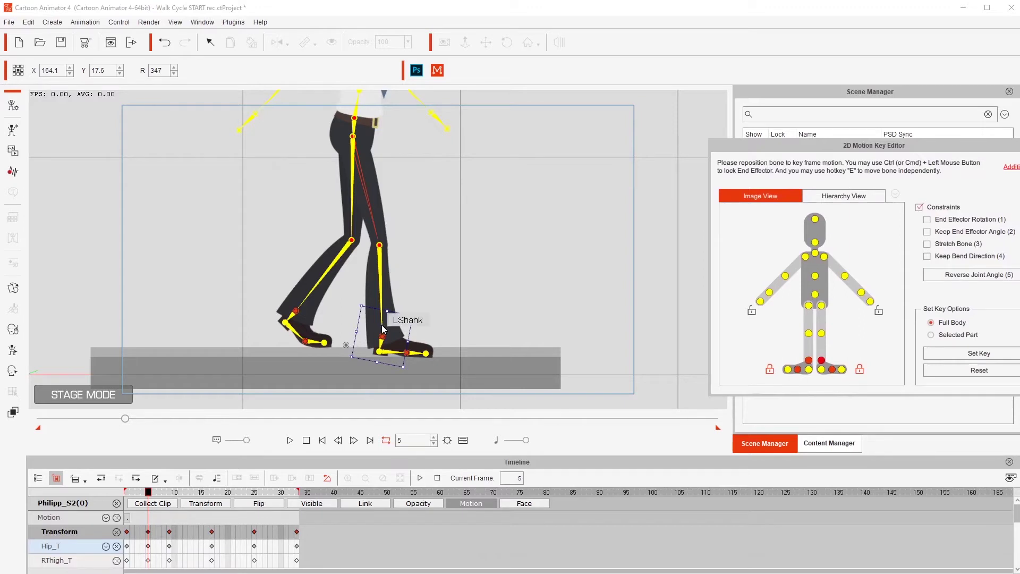
drag(377, 328, 632, 335)
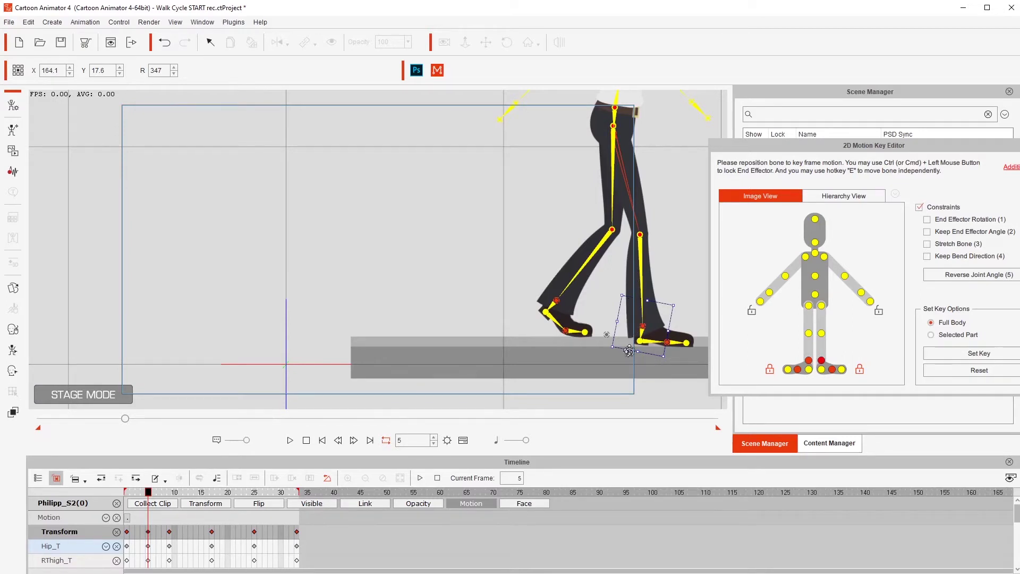
click(169, 532)
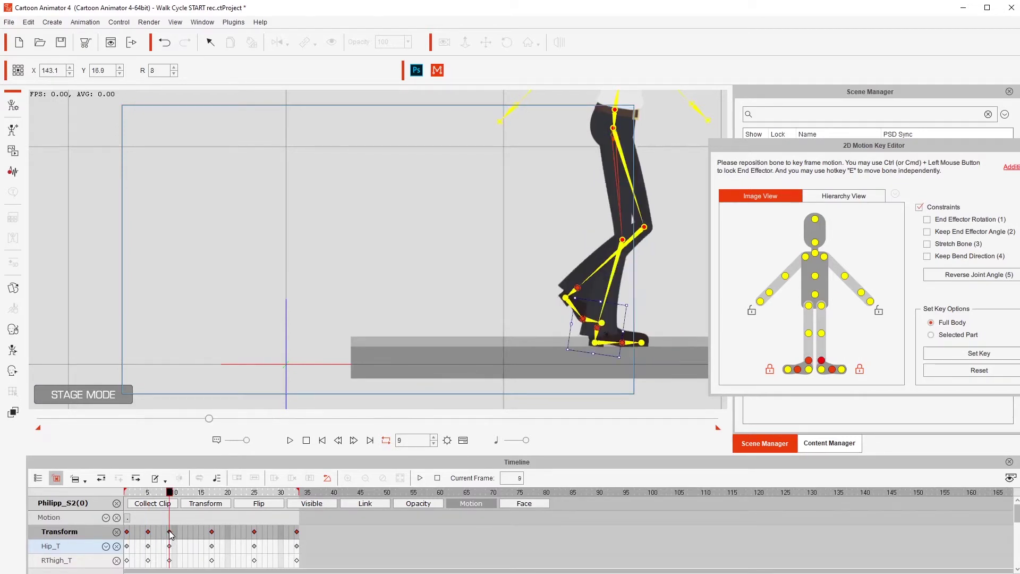
click(597, 335)
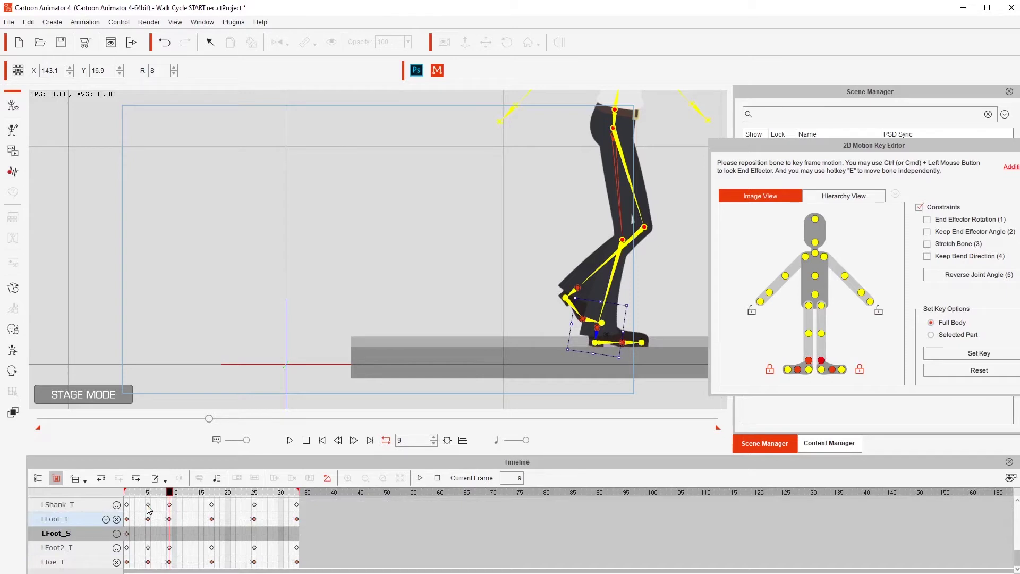
scroll(150, 511, up, 10)
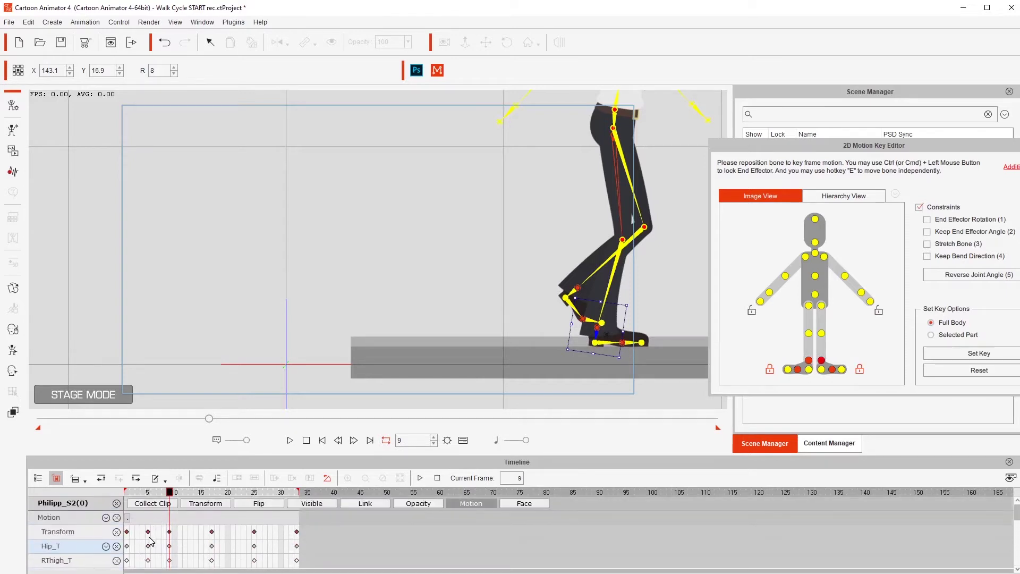
click(149, 535)
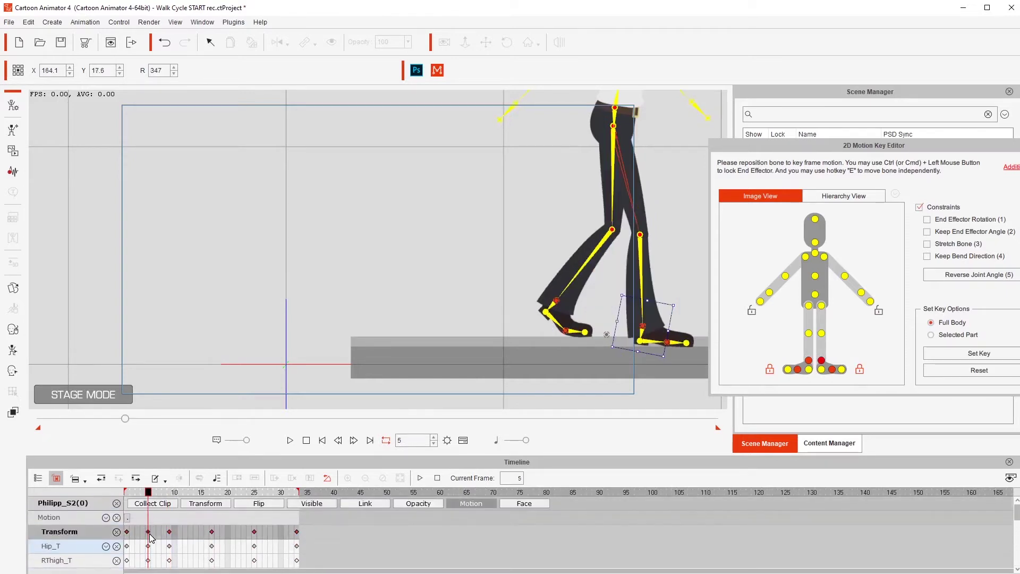
click(170, 532)
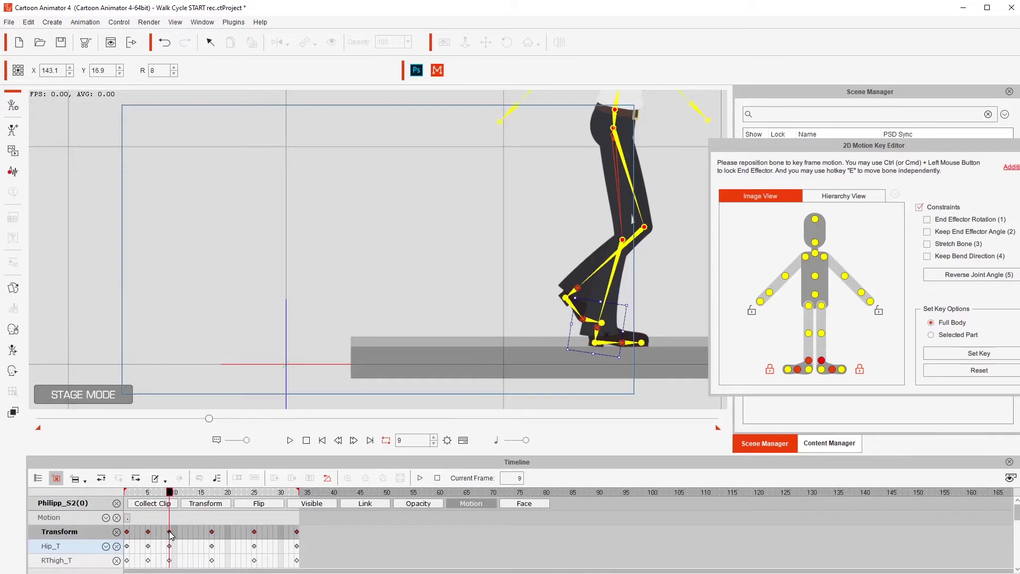
key(ctrl)
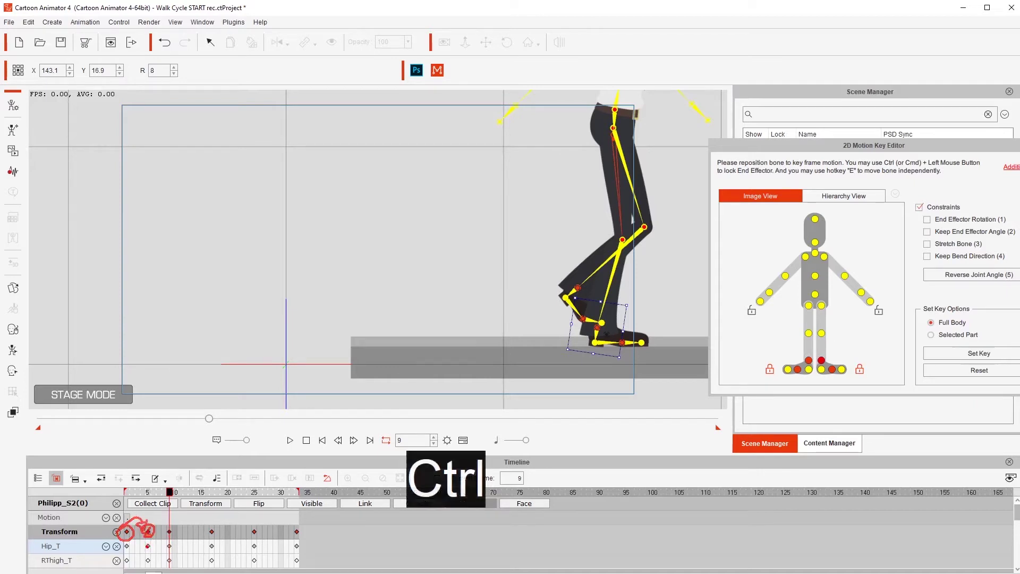
ctrl+click(169, 532)
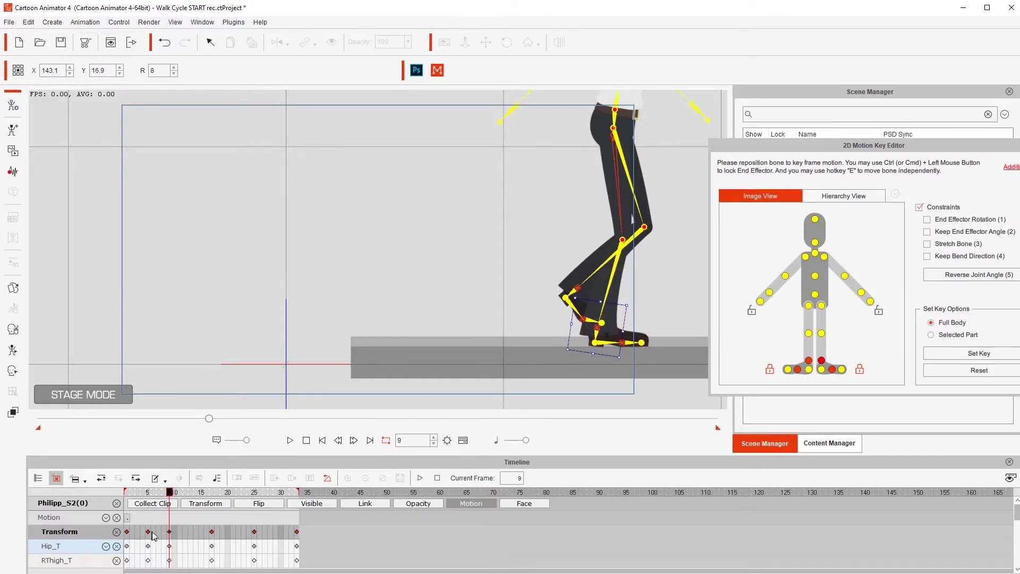
Step: Copy the frame 9 Transform key to frame 5 and move the left foot forward to X 153.1, Y 16.9
key(ctrl)
key(ctrl+c)
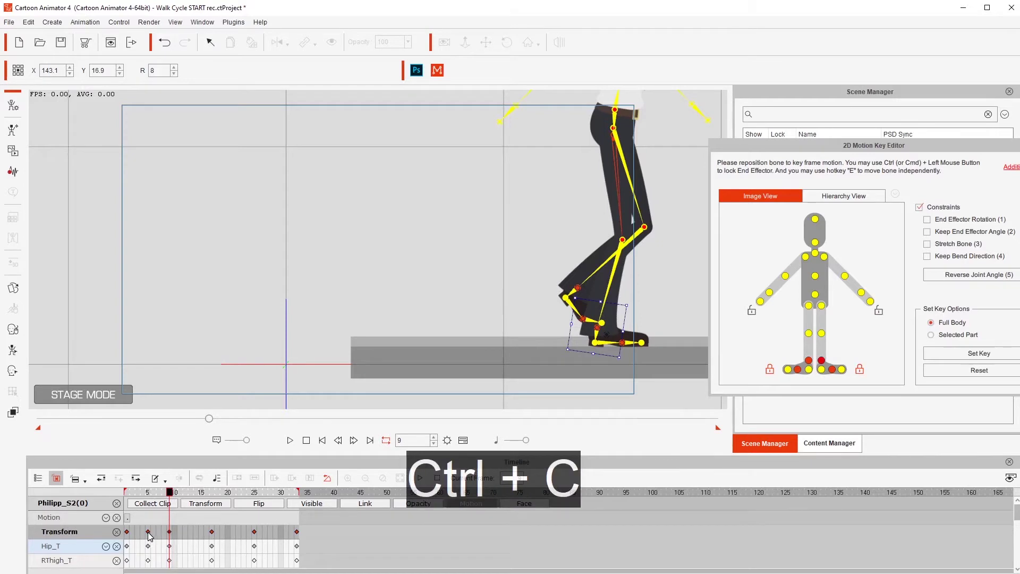
click(149, 534)
key(ctrl+v)
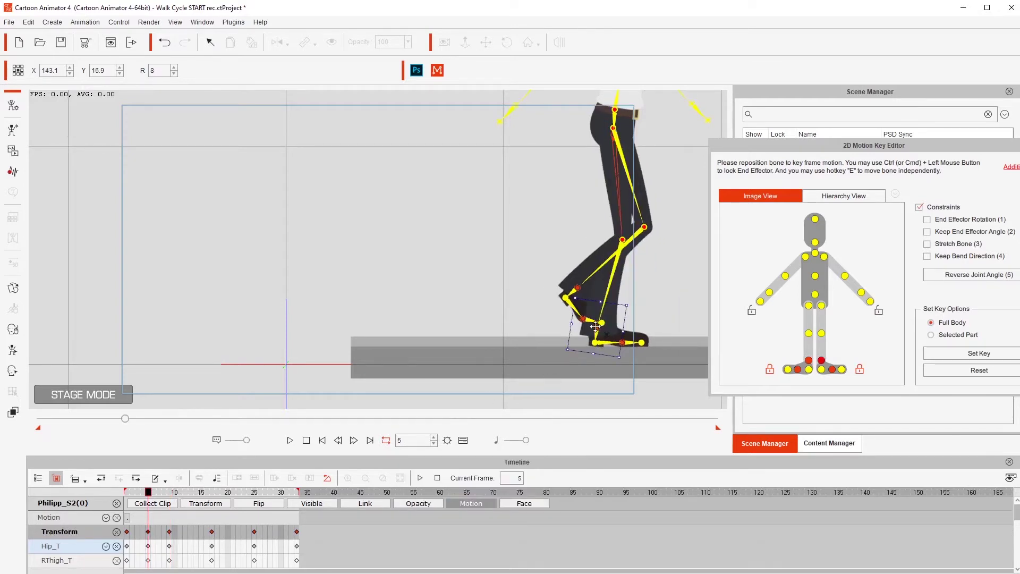
drag(598, 341, 658, 326)
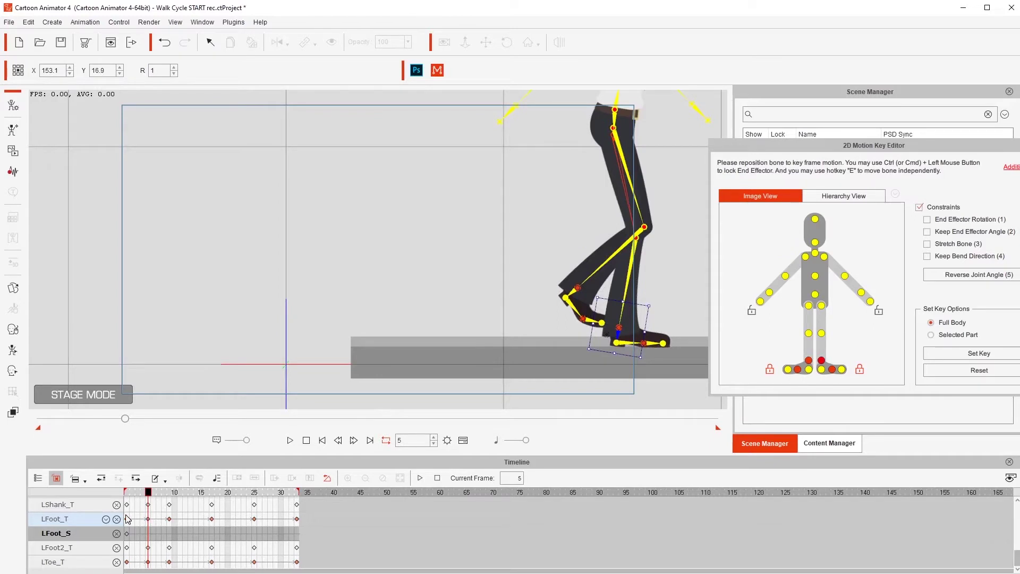
Step: Compare the left foot's position across the LFoot_T keys at frames 1, 5 and 9
click(101, 478)
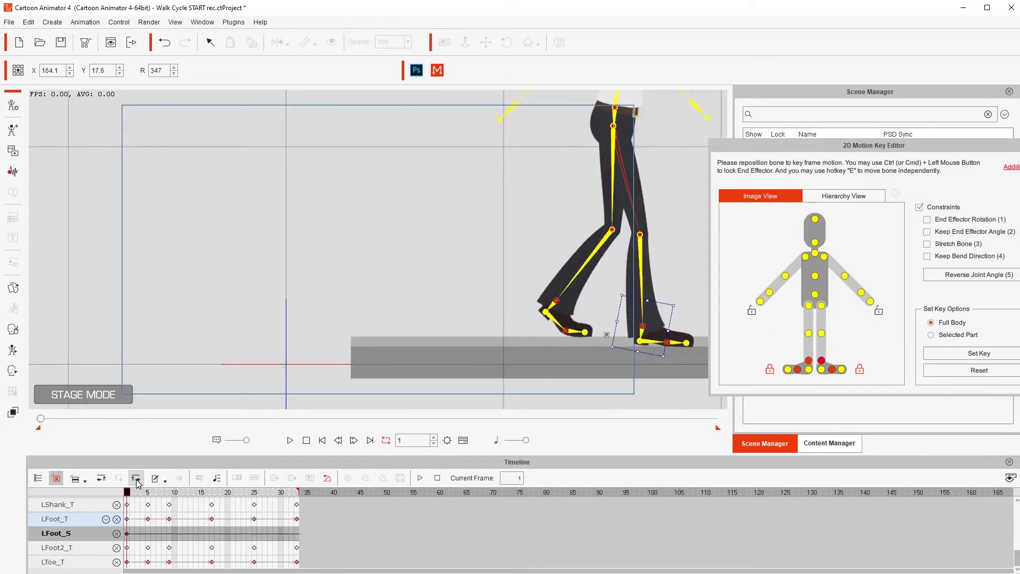
click(127, 519)
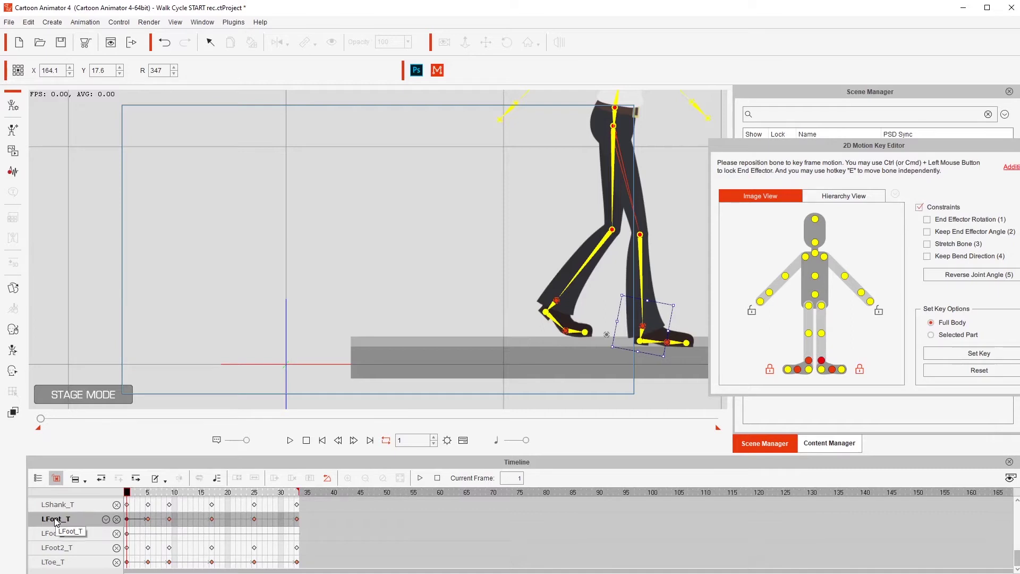
key(Tab)
key(Tab)
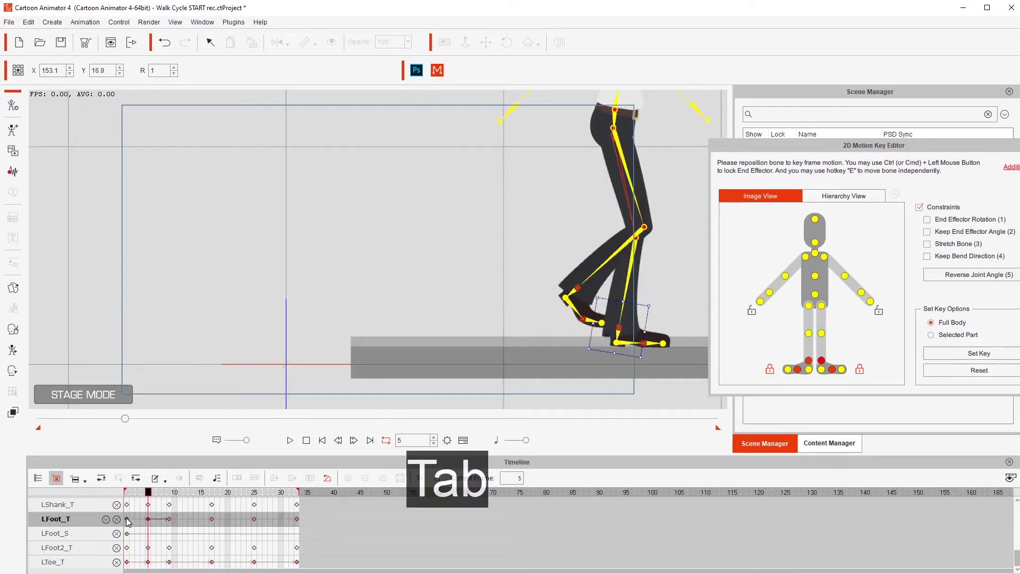
key(shift+Tab)
key(shift+Tab)
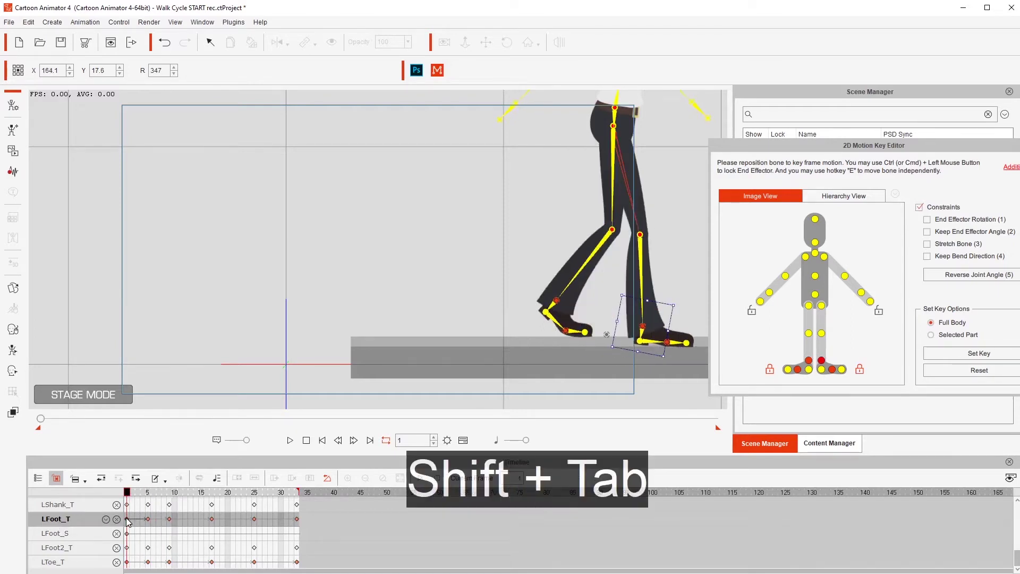
key(Tab)
key(Tab)
key(shift+Tab)
key(shift+Tab)
key(Tab)
key(Tab)
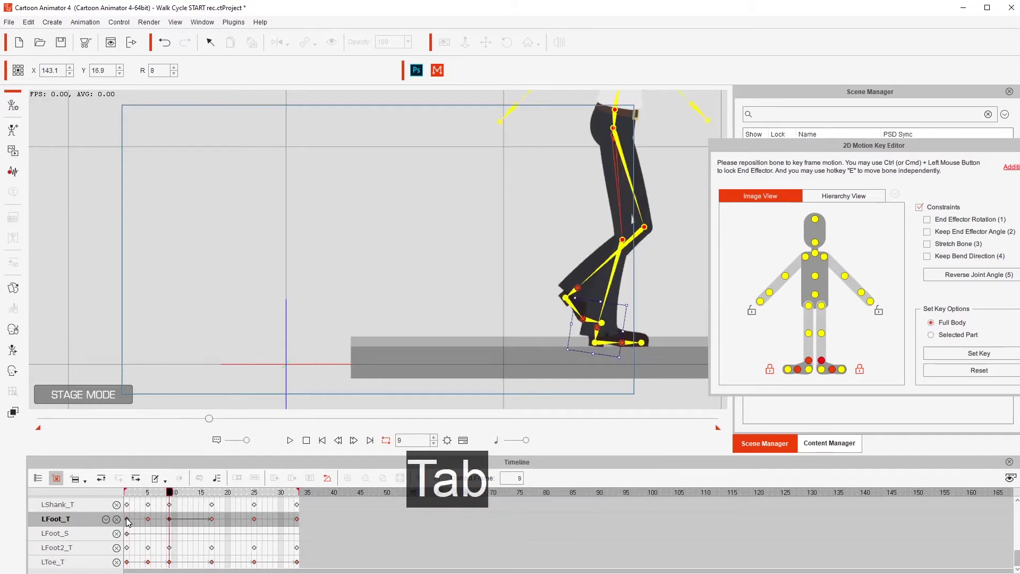
Step: Examine the right foot's position on the Transform keys at frames 1, 5 and 9
click(575, 296)
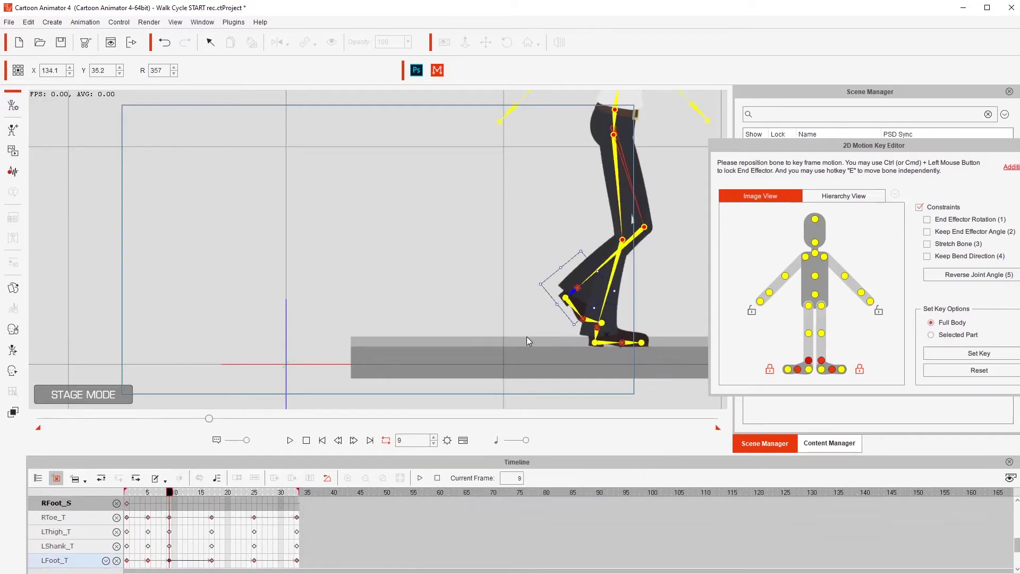
alt+drag(527, 336, 606, 342)
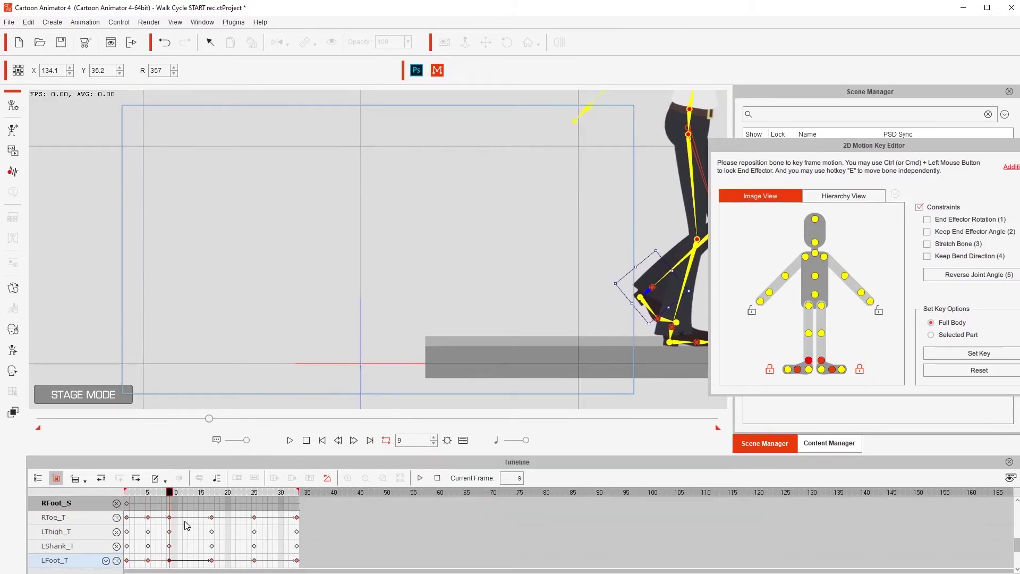
scroll(181, 532, up, 3)
scroll(180, 532, up, 3)
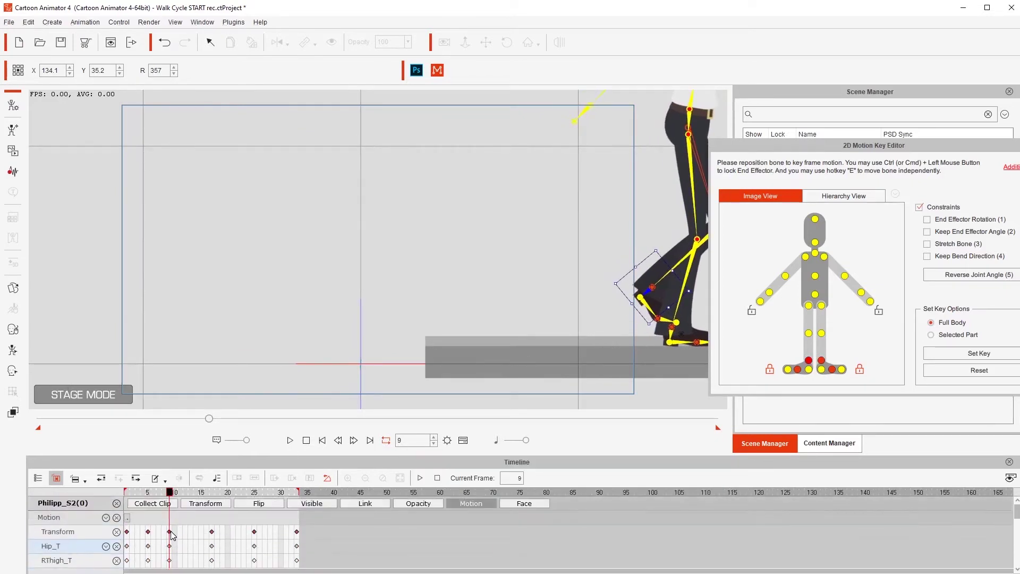
click(172, 536)
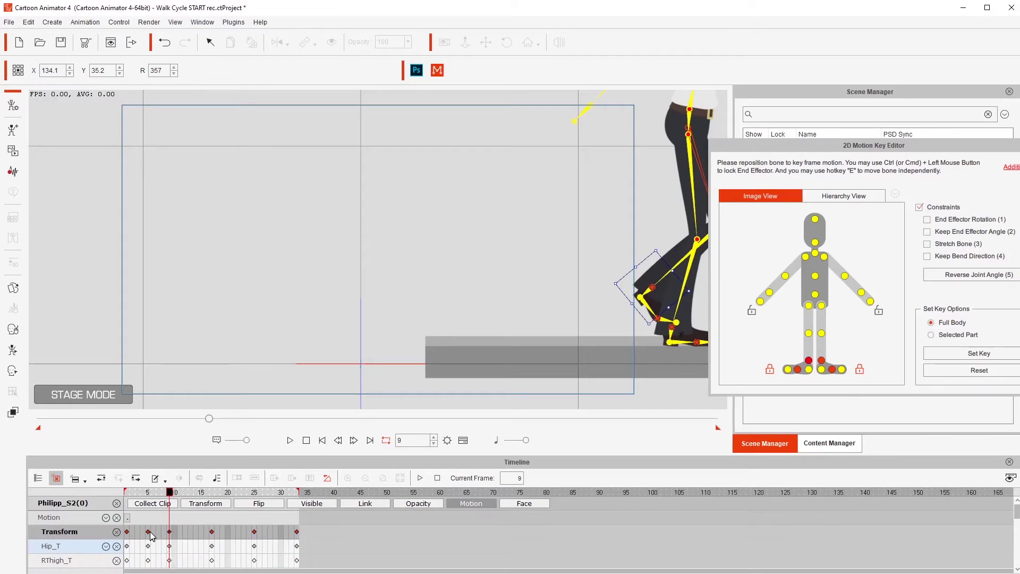
click(148, 532)
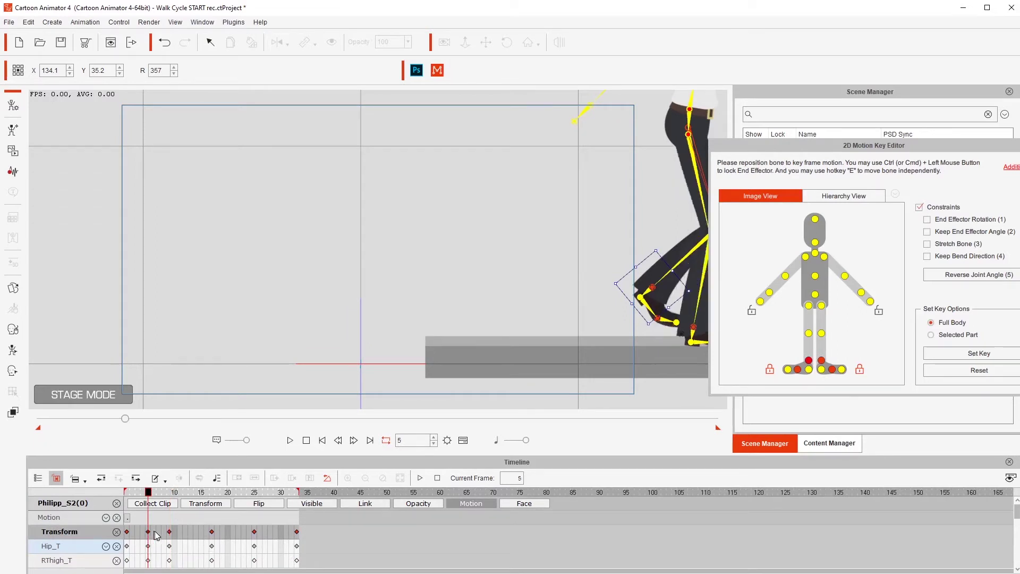
click(170, 532)
drag(610, 341, 43, 359)
click(128, 532)
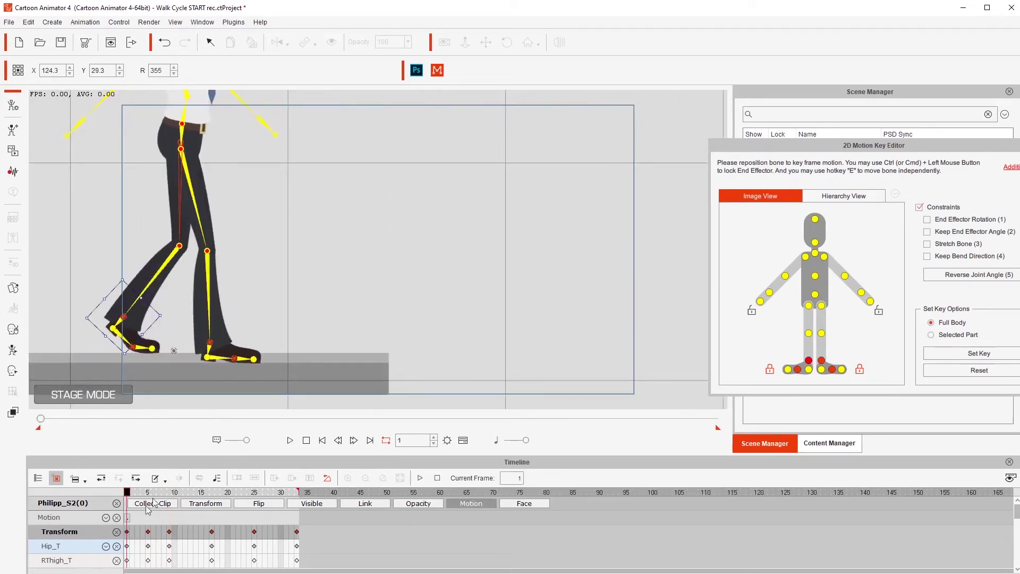
drag(205, 372, 219, 372)
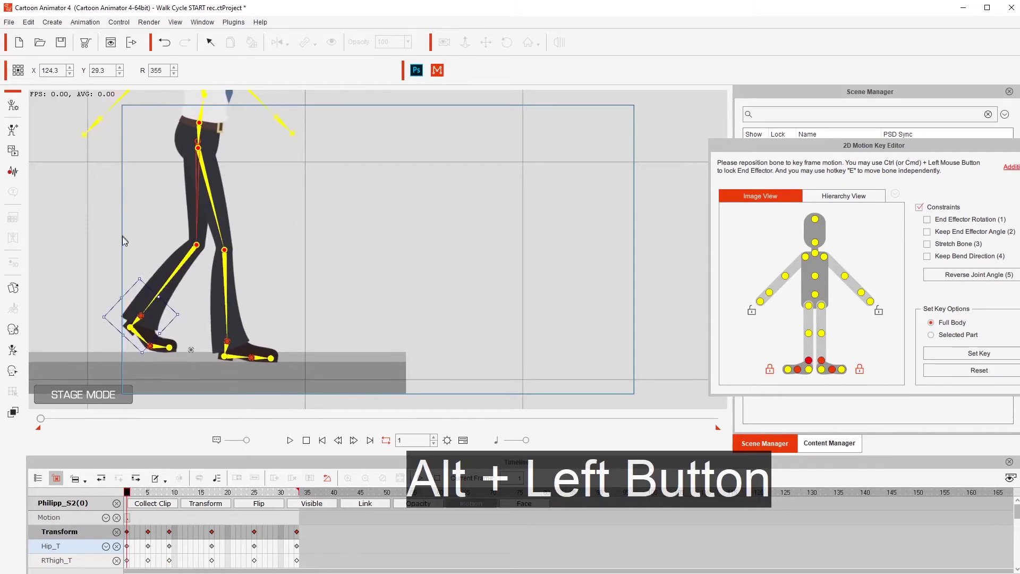
Step: Move the right foot back and down to X 129.2, Y 31.8 at frame 5, midway between its neighbouring poses
click(149, 533)
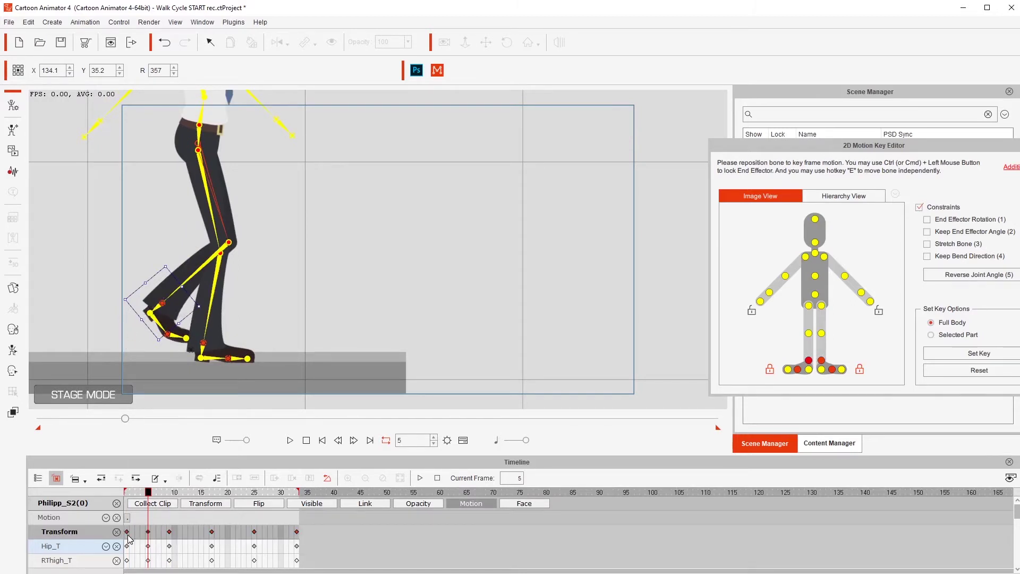
click(127, 493)
drag(190, 388, 193, 463)
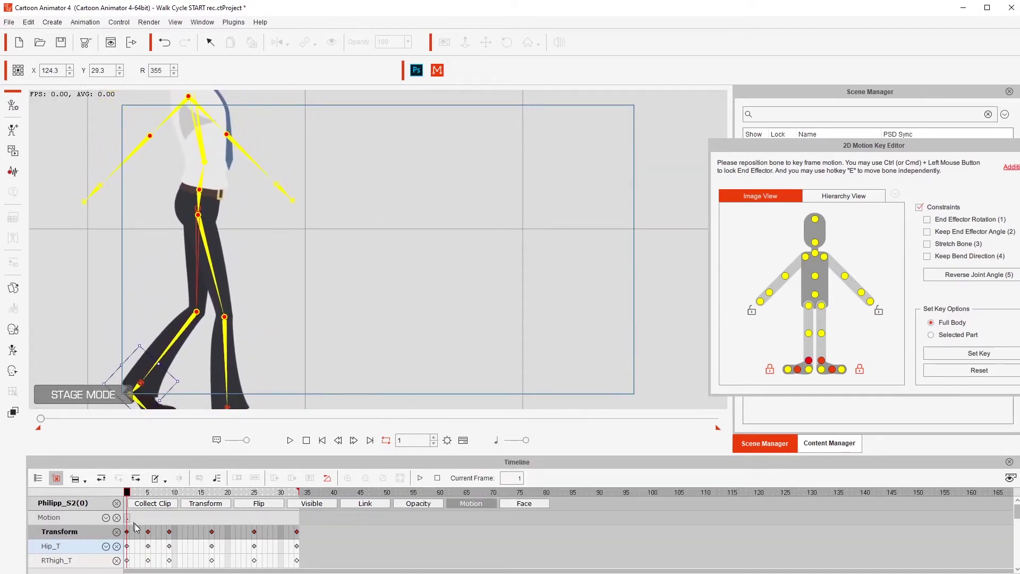
click(149, 532)
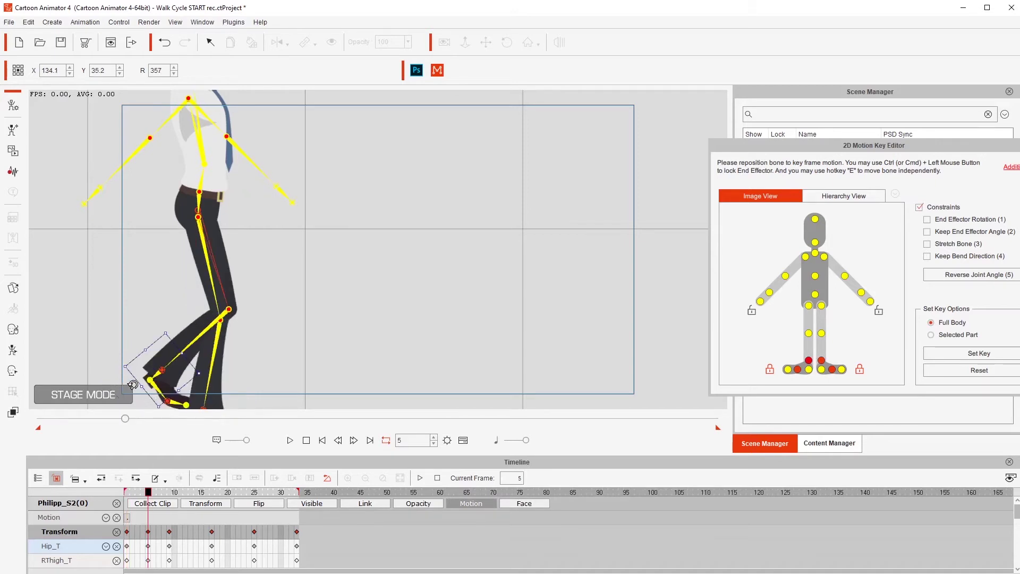
click(157, 375)
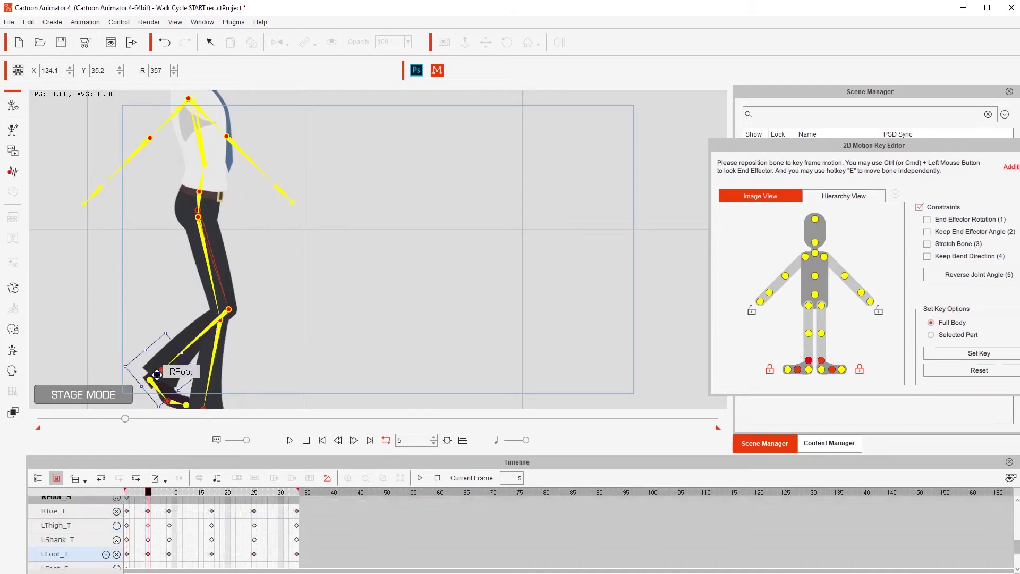
drag(157, 375, 146, 382)
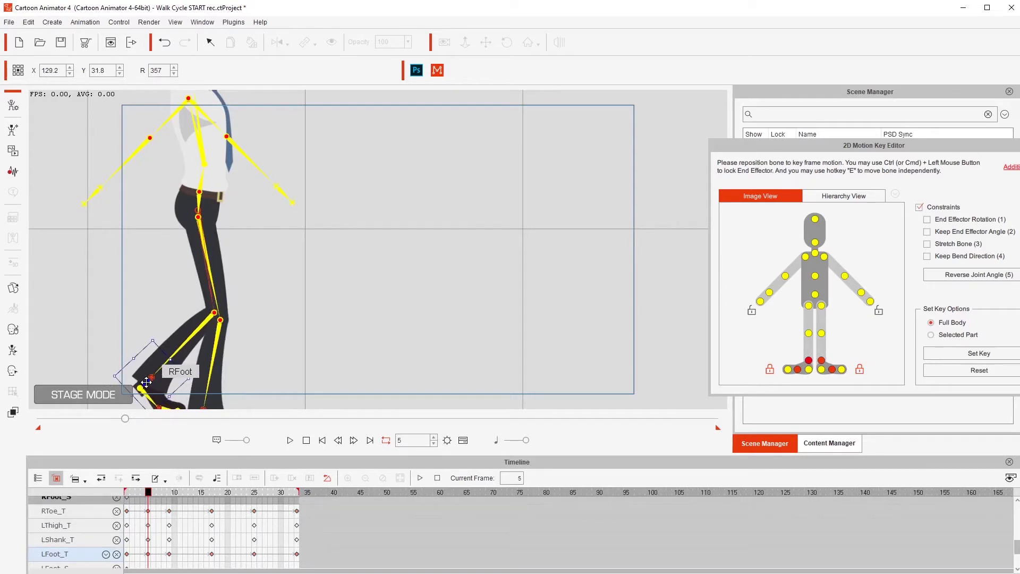
Step: Compare the right leg's motion across the RToe_T keys at frames 1, 5 and 9
click(133, 513)
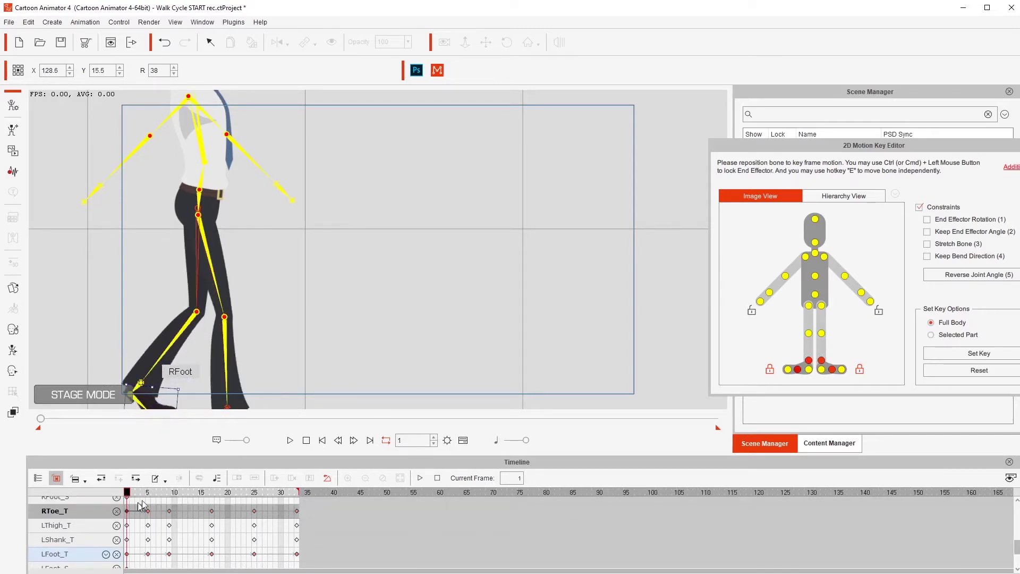
key(Tab)
key(Tab)
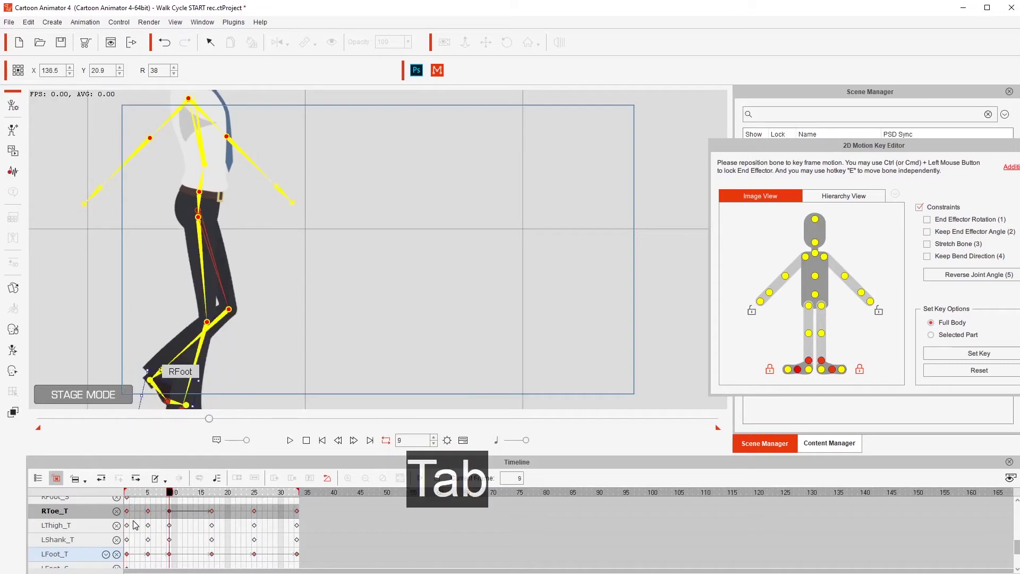
key(shift+Tab)
key(shift+Tab)
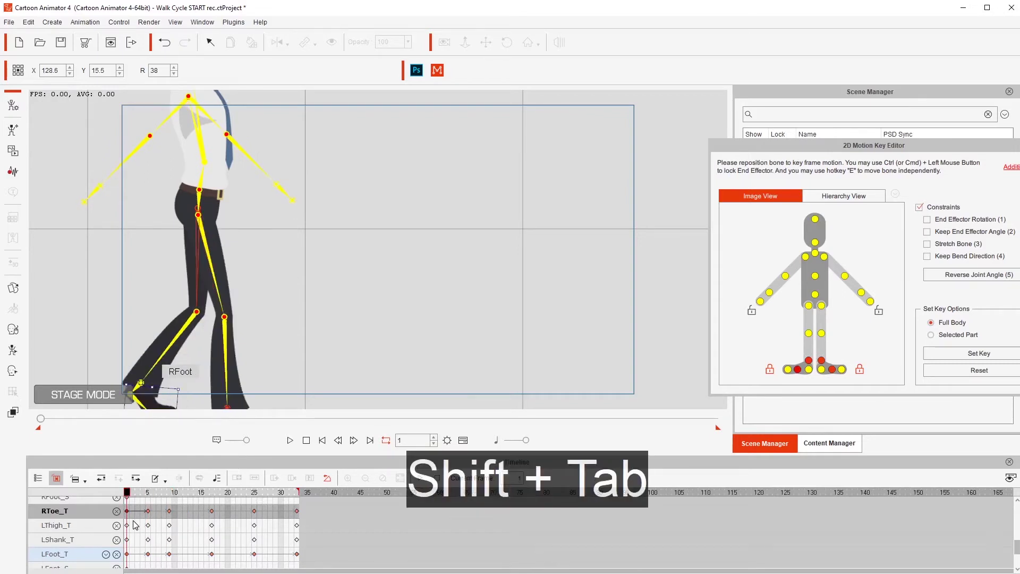
key(Tab)
key(Tab)
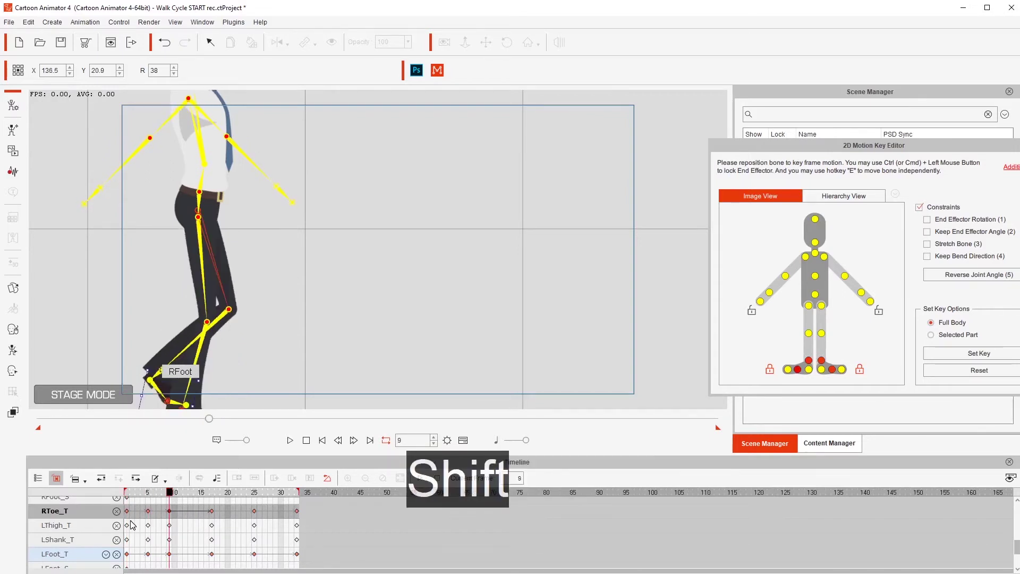
key(shift+Tab)
key(shift+Tab)
key(Tab)
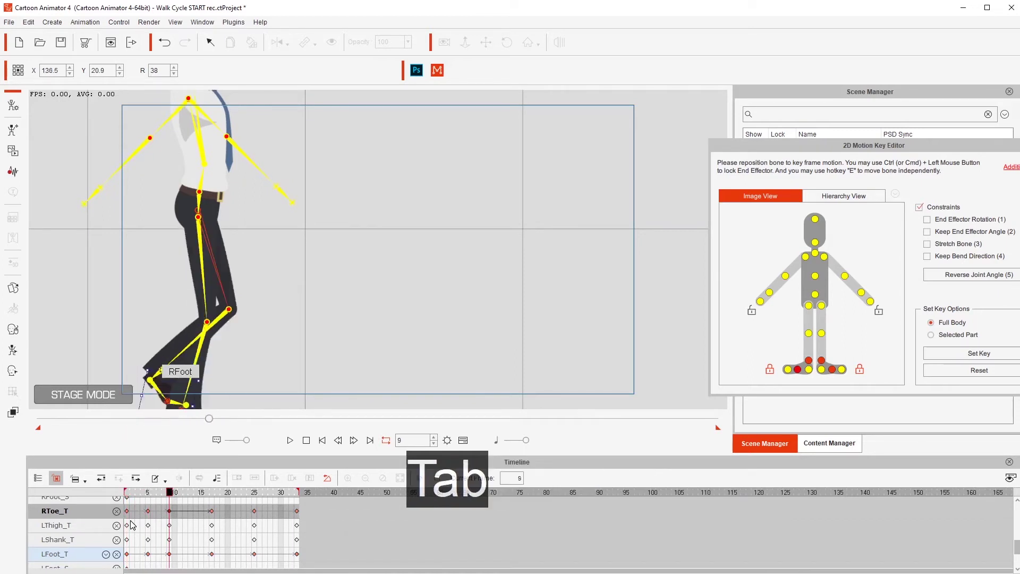
key(shift+Tab)
key(Tab)
key(Tab)
Step: Copy the frame 17 Transform key to frame 13
click(192, 513)
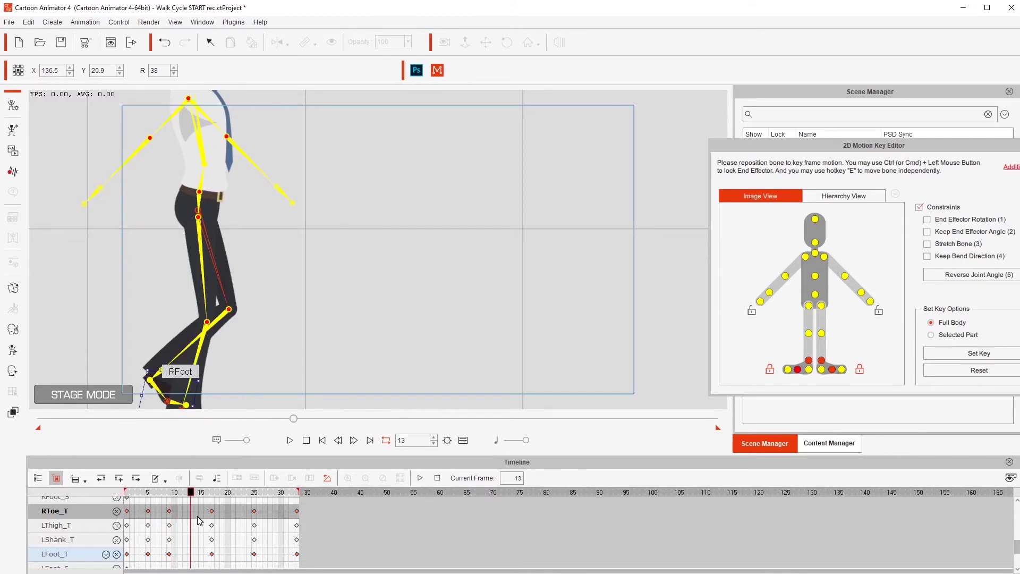
scroll(198, 520, up, 8)
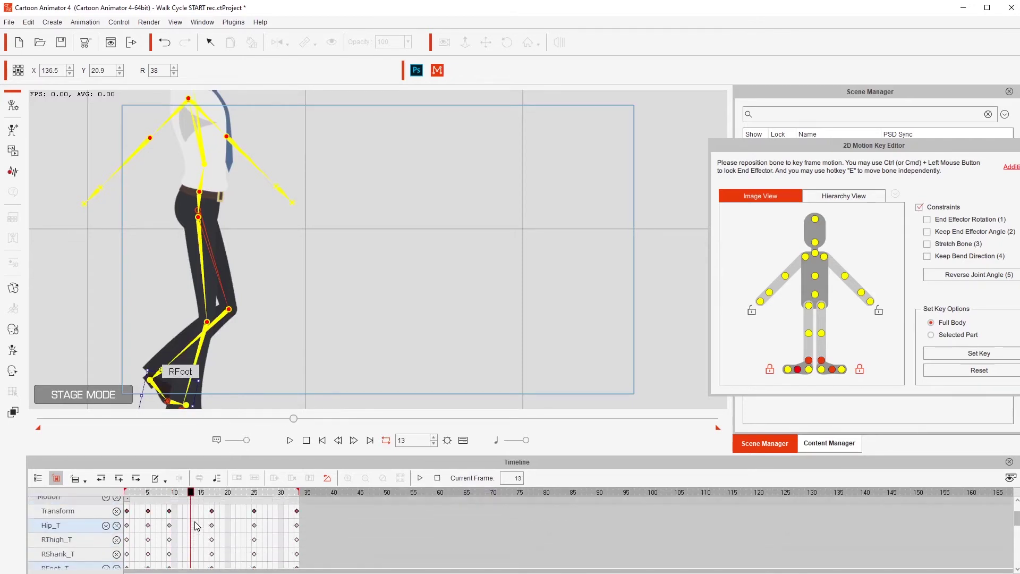
click(195, 534)
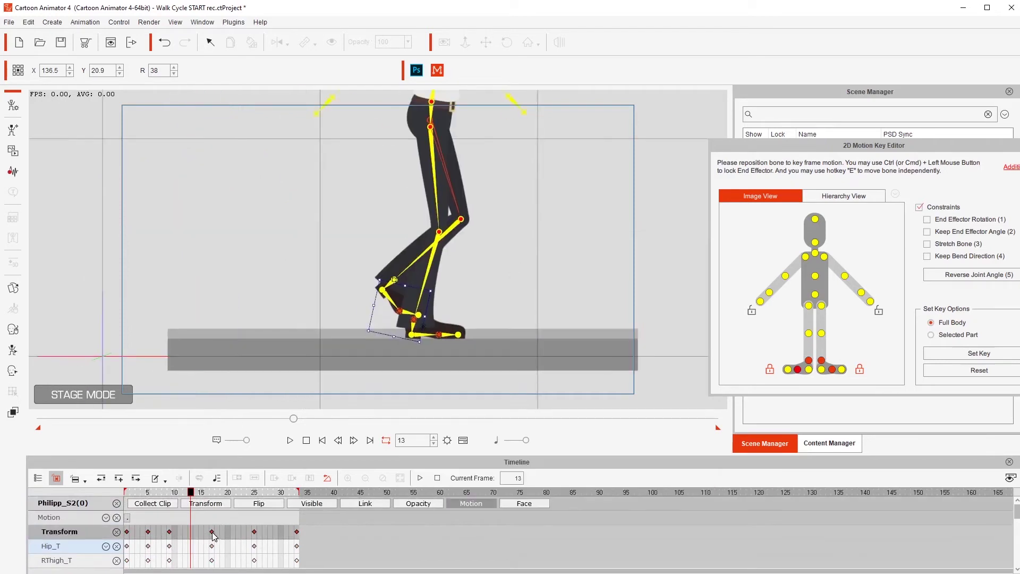
key(ctrl+v)
drag(517, 311, 751, 315)
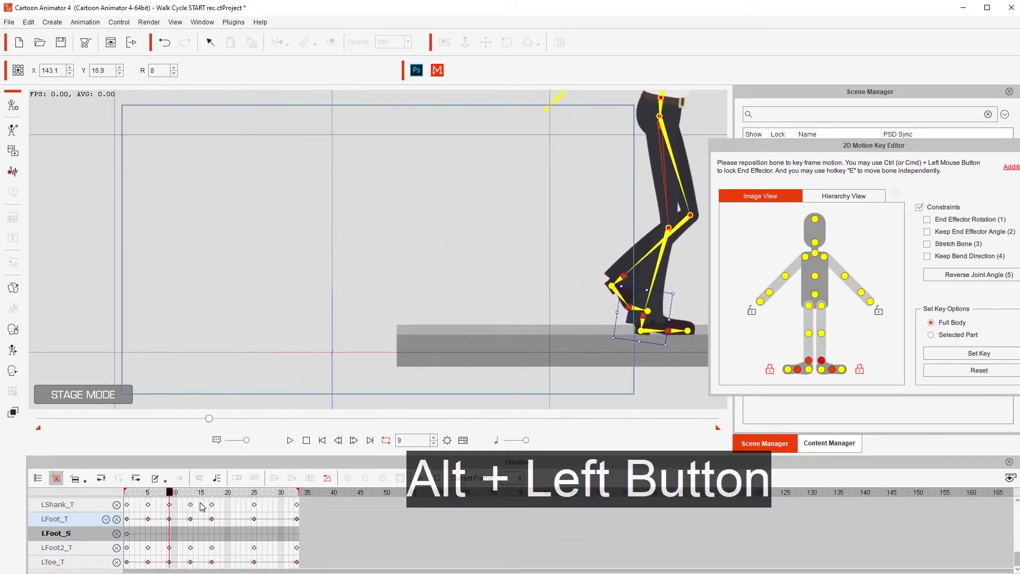
Step: Move the left foot forward at frame 13 and rotate its toe to lie flat on the ground
click(191, 519)
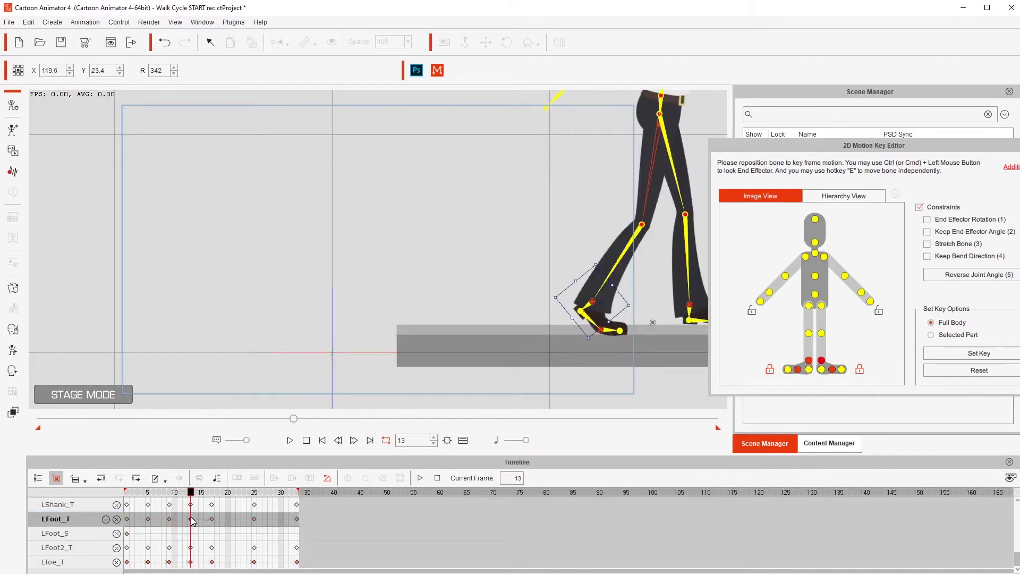
drag(597, 308, 673, 314)
click(666, 318)
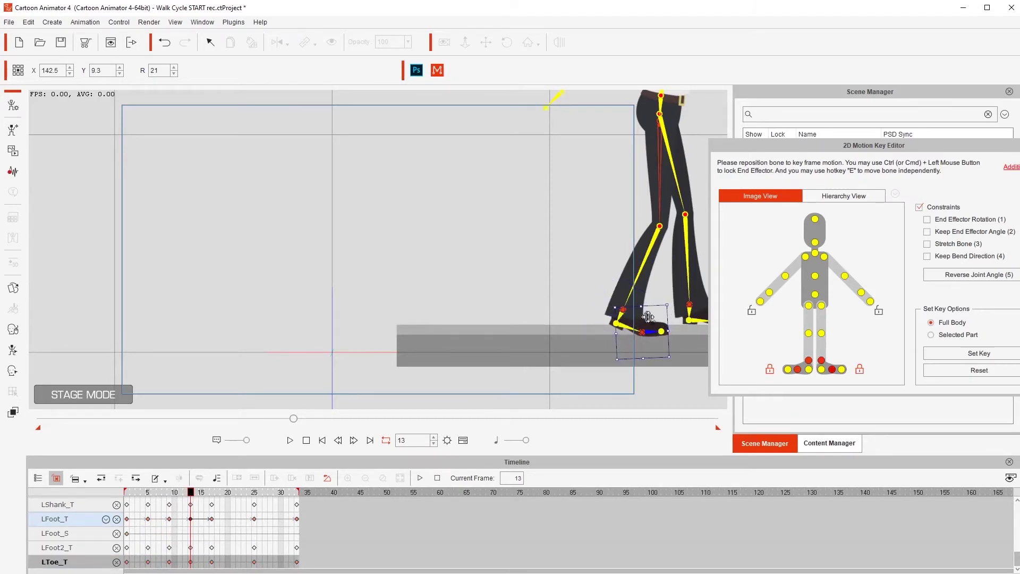
drag(622, 317, 675, 319)
click(649, 322)
click(659, 330)
Step: Copy the frame 25 Transform key to frame 21
drag(192, 496, 233, 483)
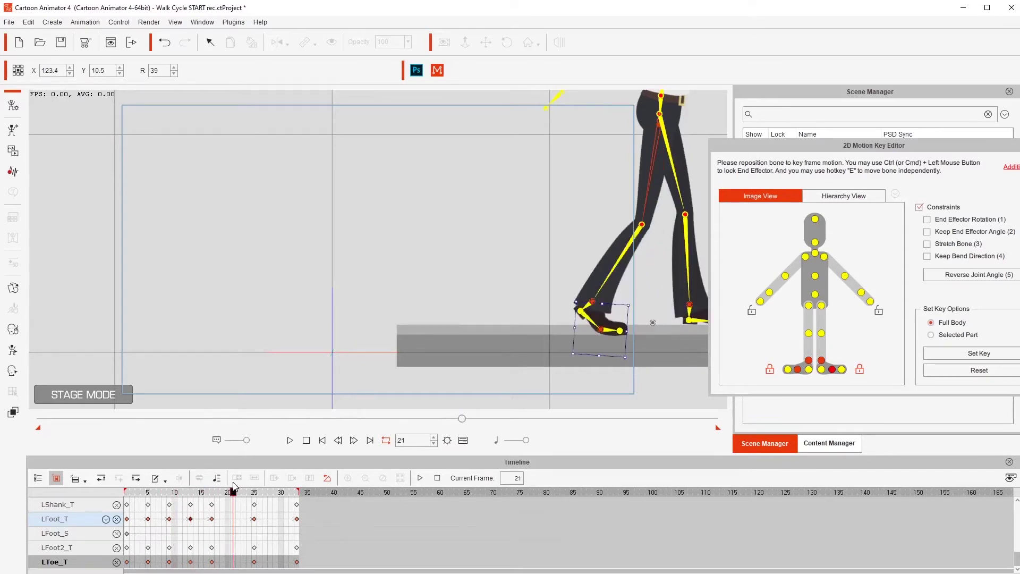
scroll(255, 532, up, 5)
click(255, 532)
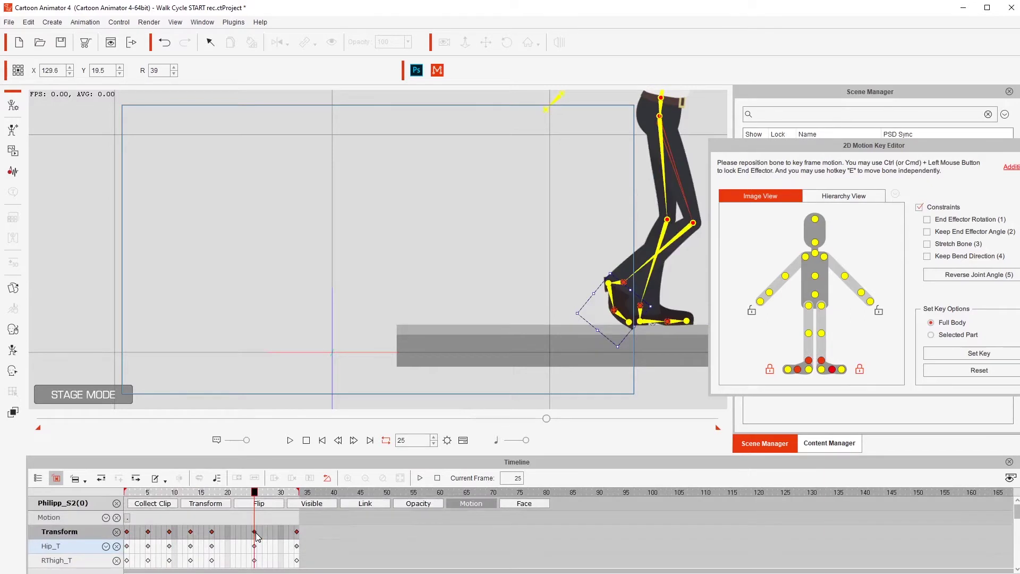
key(ctrl+c)
click(234, 537)
key(ctrl+v)
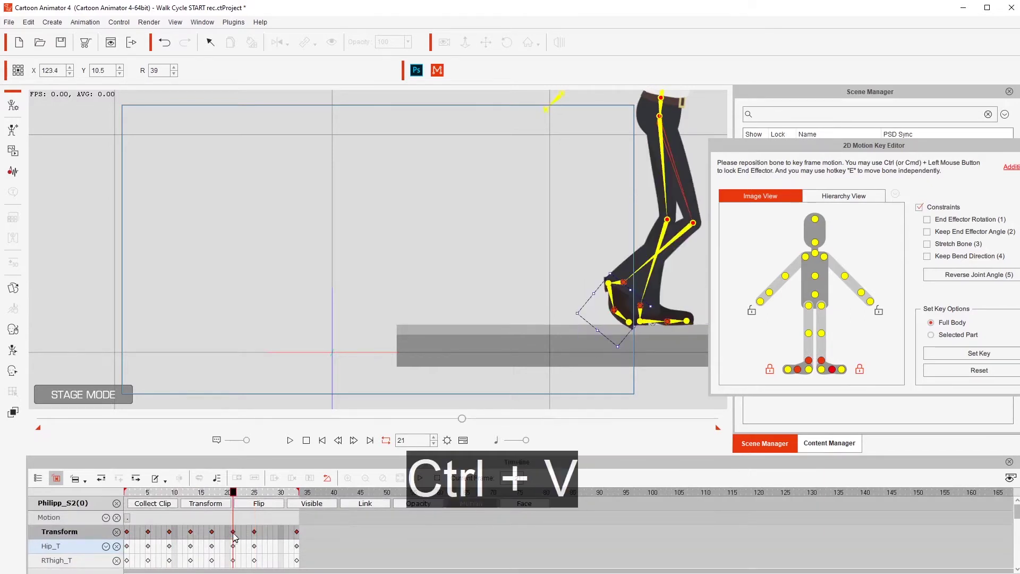
Step: Move the left foot back and lower at frame 21, using the frame 17 pose as reference
drag(515, 273, 303, 273)
click(435, 282)
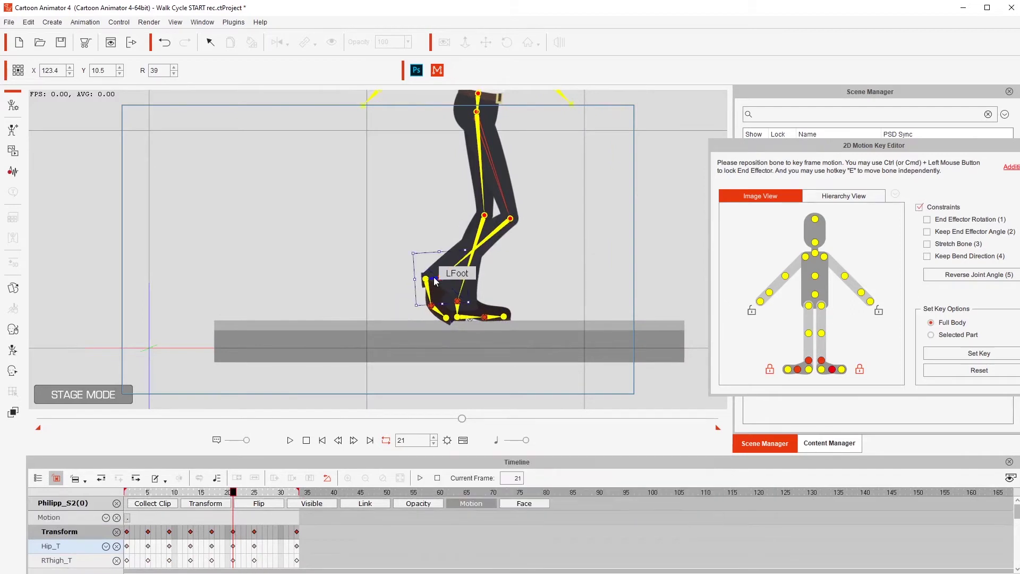
click(211, 491)
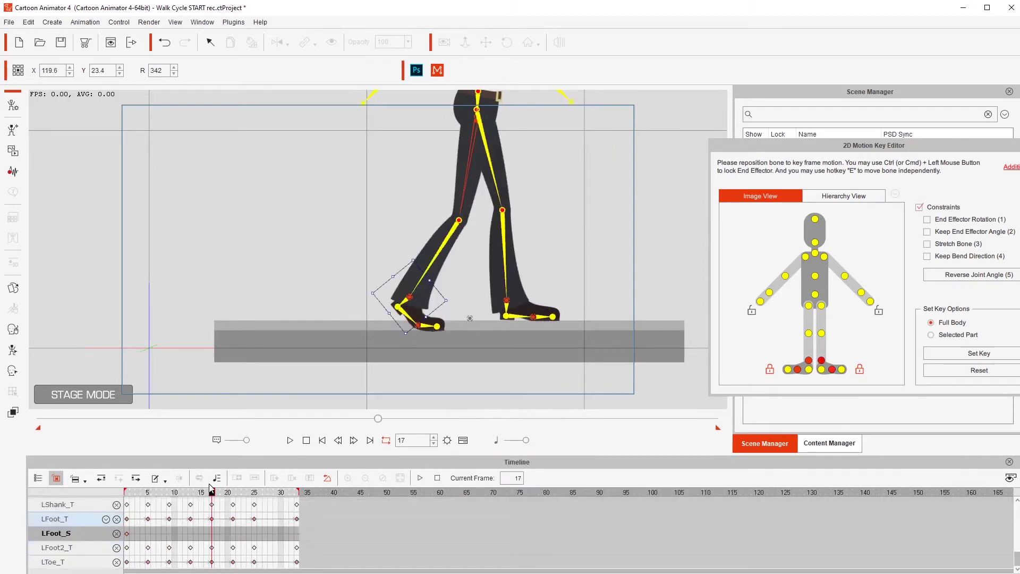
mouse_move(211, 488)
mouse_down()
mouse_move(236, 487)
mouse_move(213, 481)
mouse_up()
drag(468, 357, 234, 412)
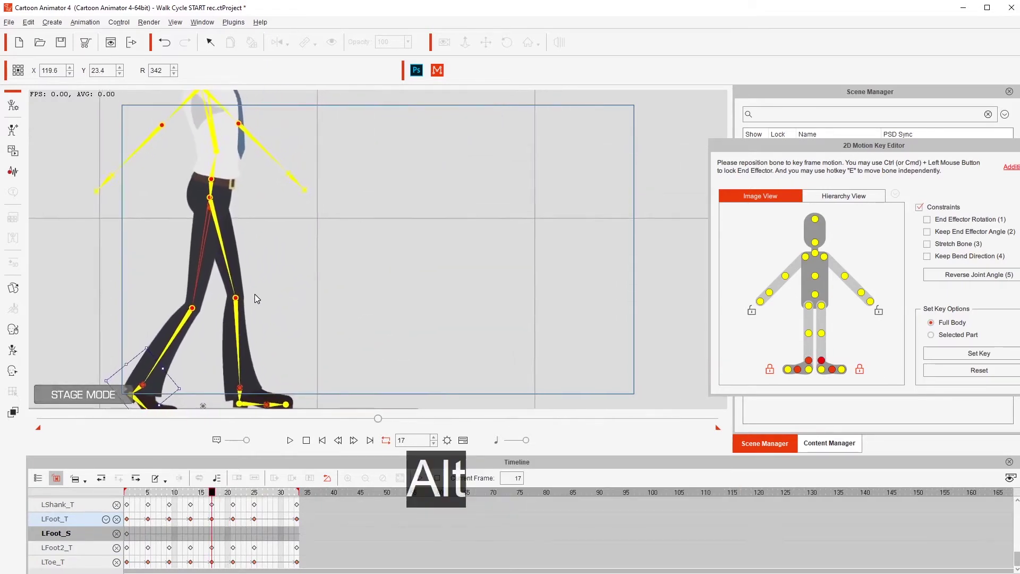
drag(253, 295, 253, 293)
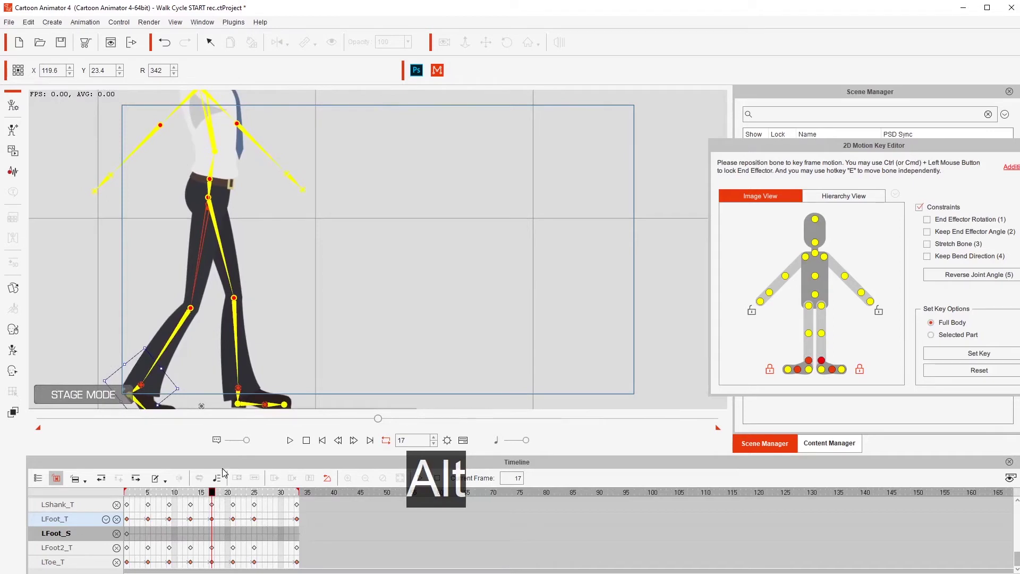
click(233, 494)
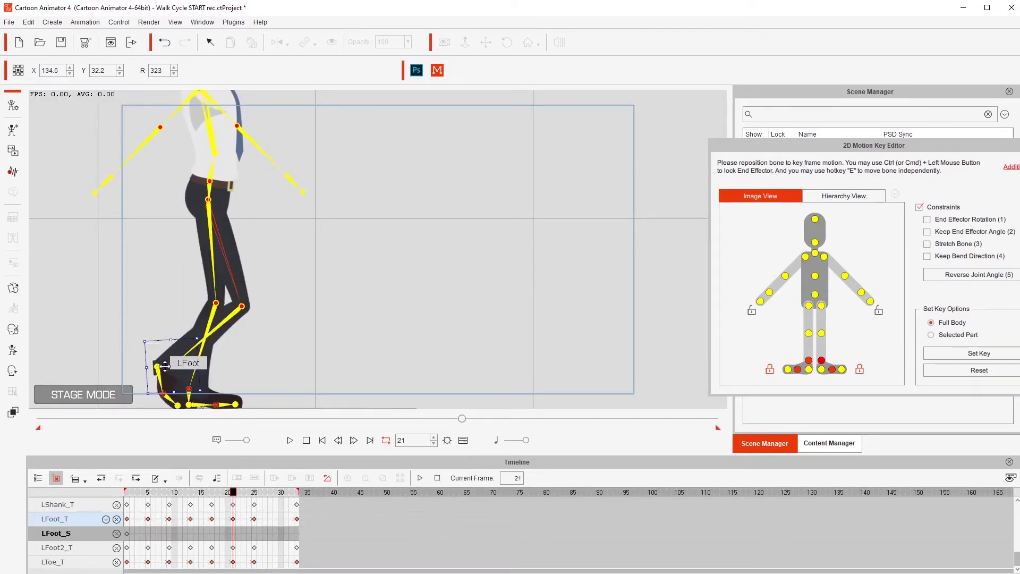
drag(150, 366, 153, 379)
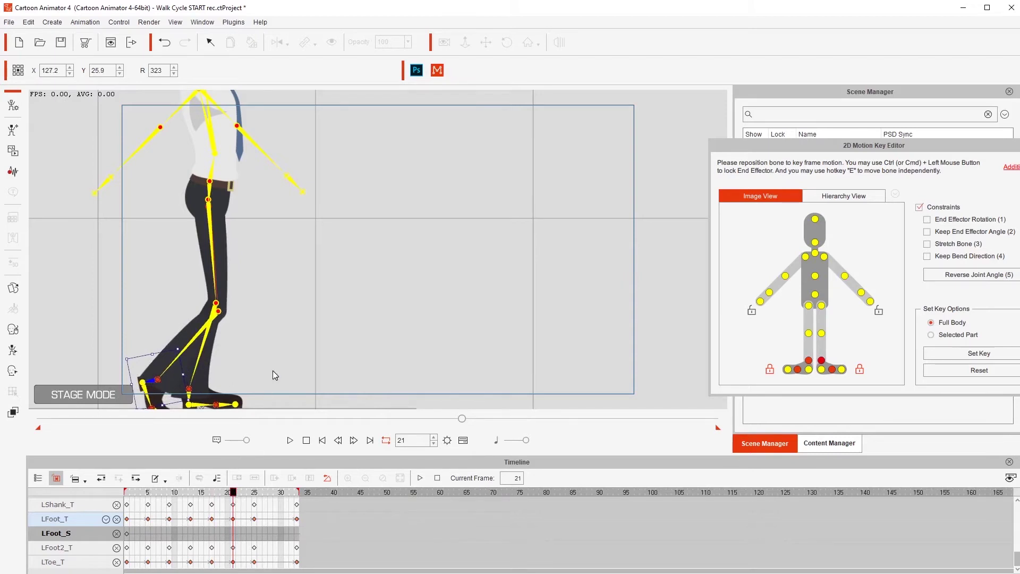
Step: Compare the right foot's position and angle at frames 13, 17 and 21
drag(272, 371, 321, 269)
drag(236, 496, 212, 494)
scroll(212, 494, up, 1)
drag(326, 343, 680, 328)
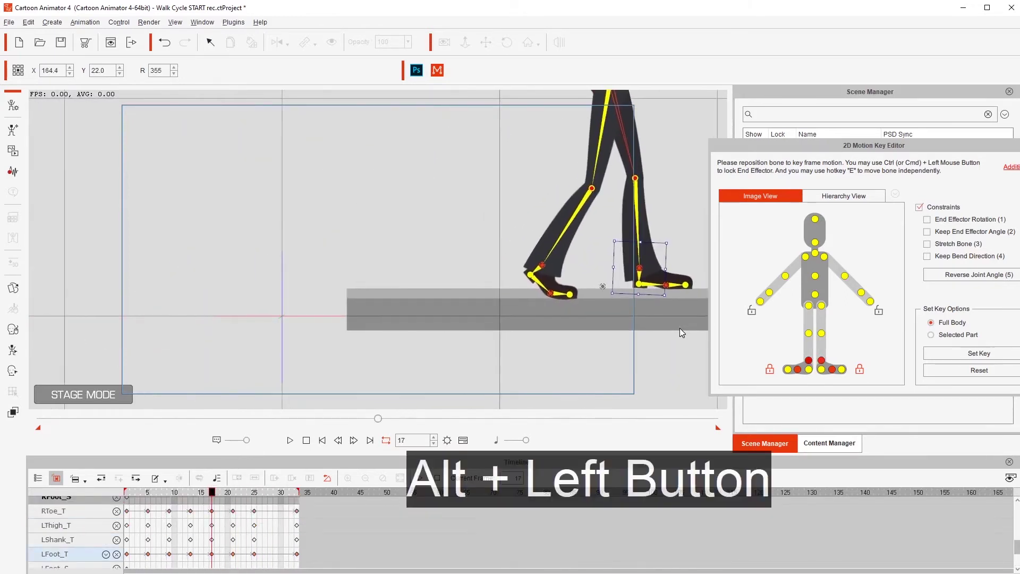
scroll(236, 509, up, 1)
drag(235, 495, 191, 493)
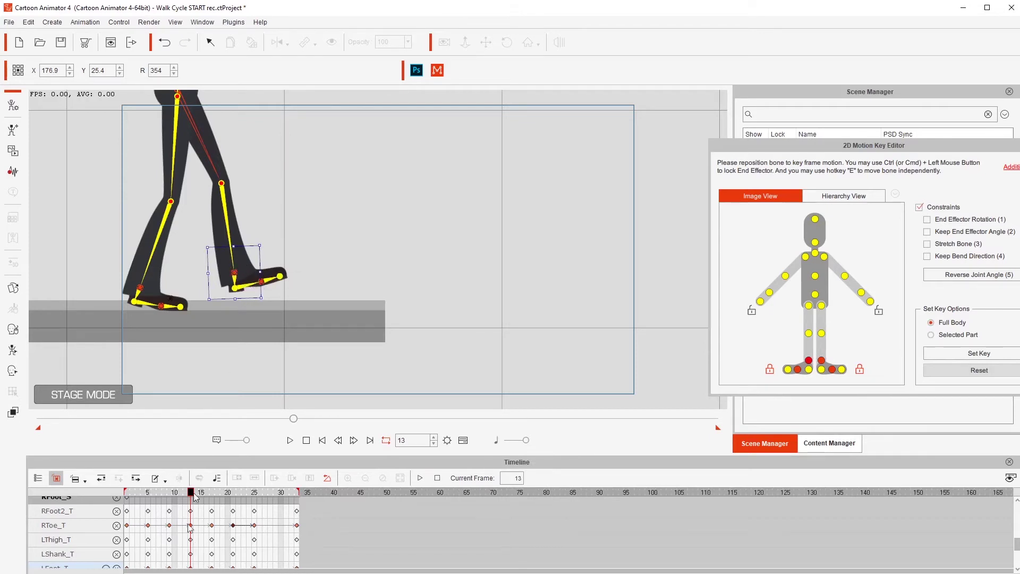
drag(176, 497, 213, 501)
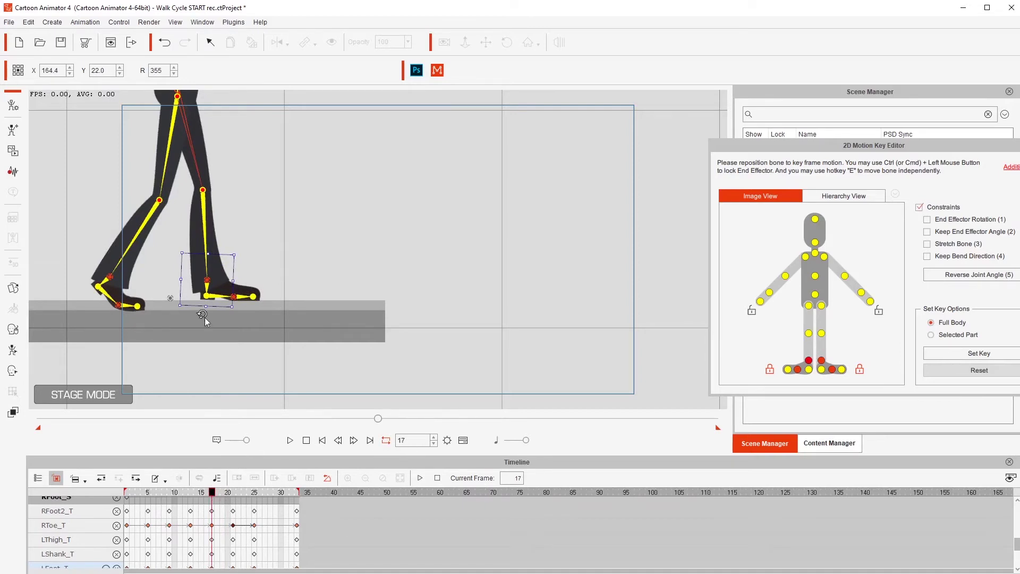
click(192, 496)
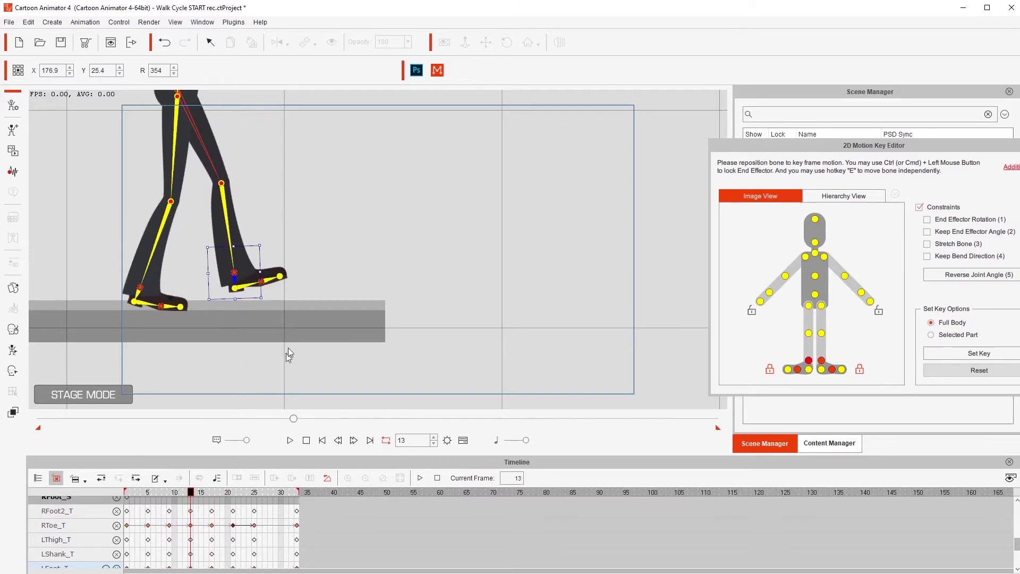
drag(230, 319, 560, 312)
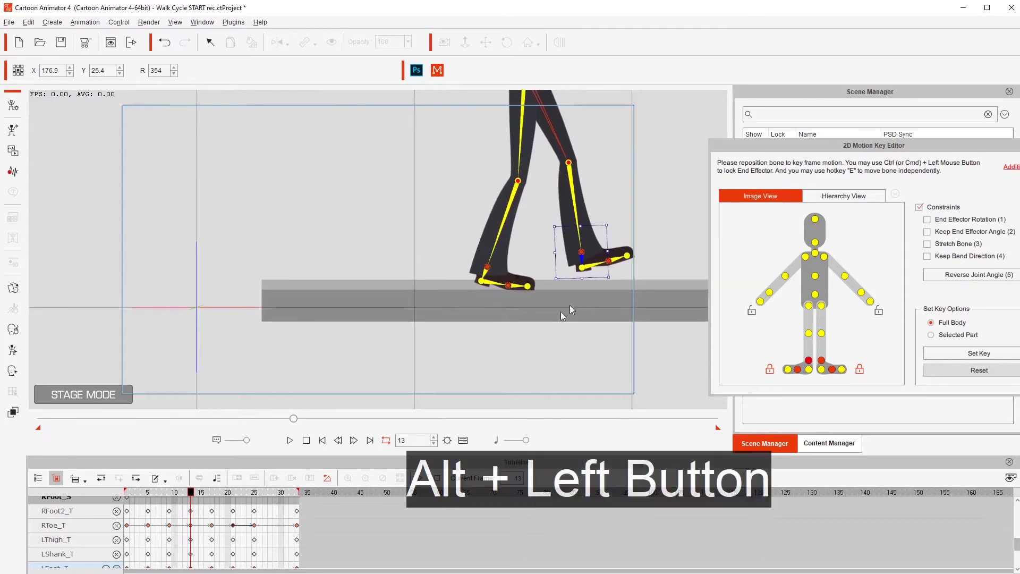
click(212, 511)
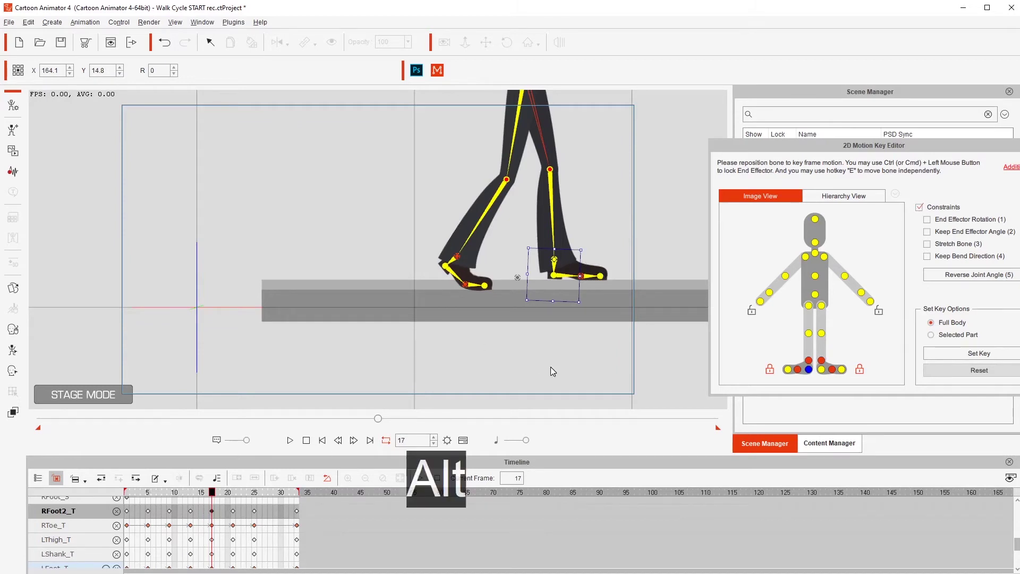
drag(551, 367, 582, 363)
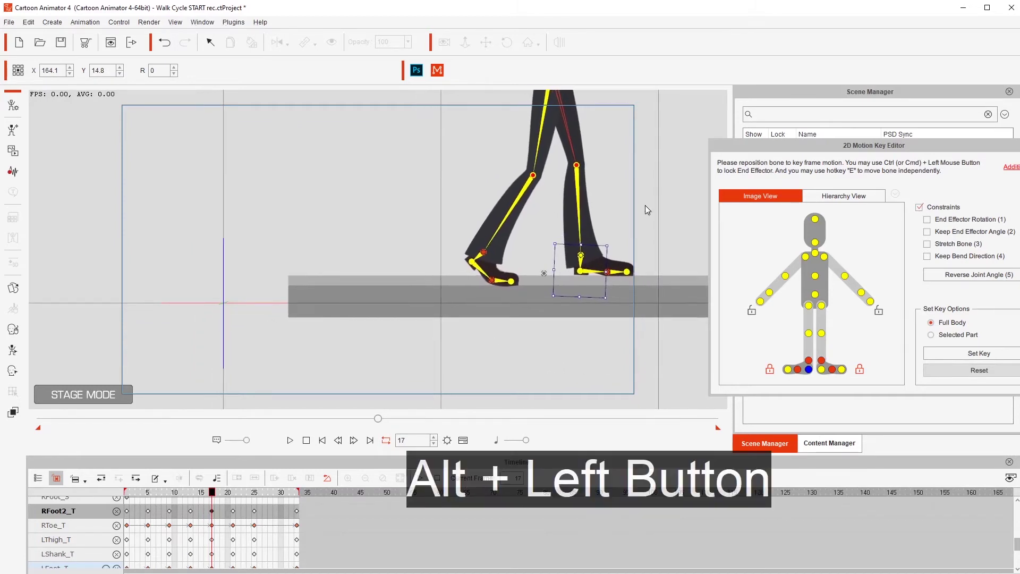
click(233, 513)
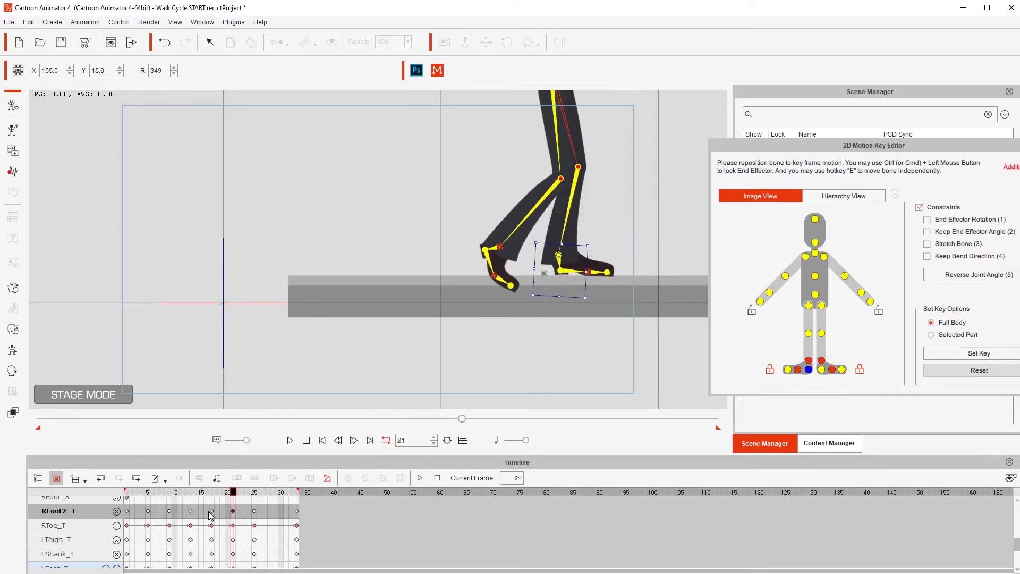
click(210, 512)
Step: Move the right foot back and lower it toward the ground at frame 13
click(191, 511)
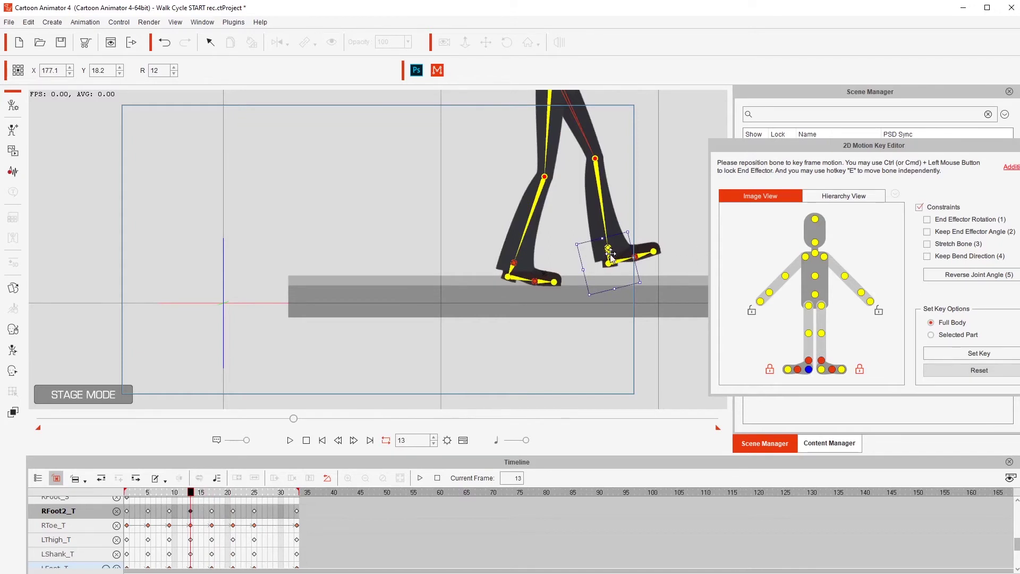
drag(610, 256, 585, 256)
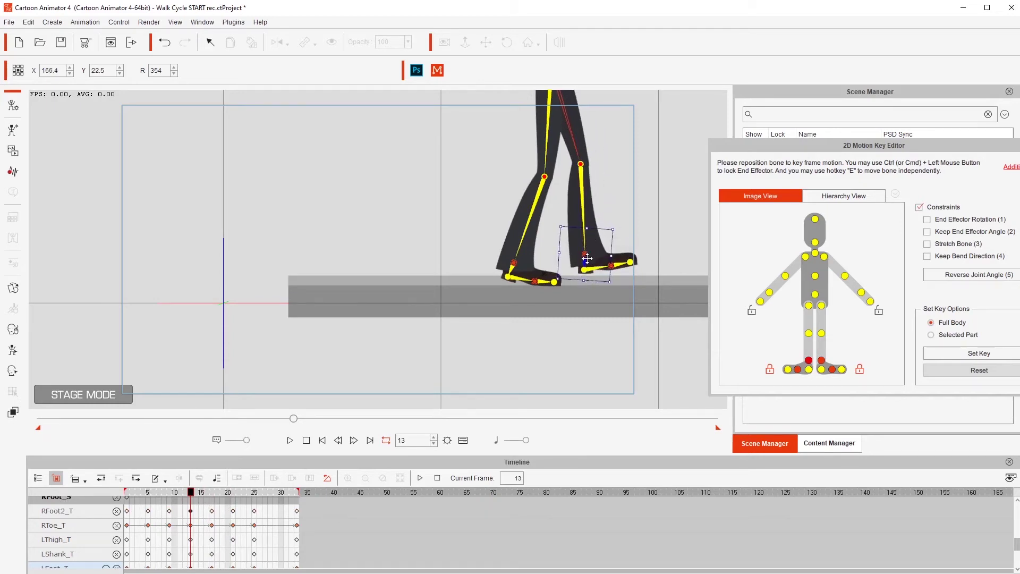
drag(588, 258, 586, 259)
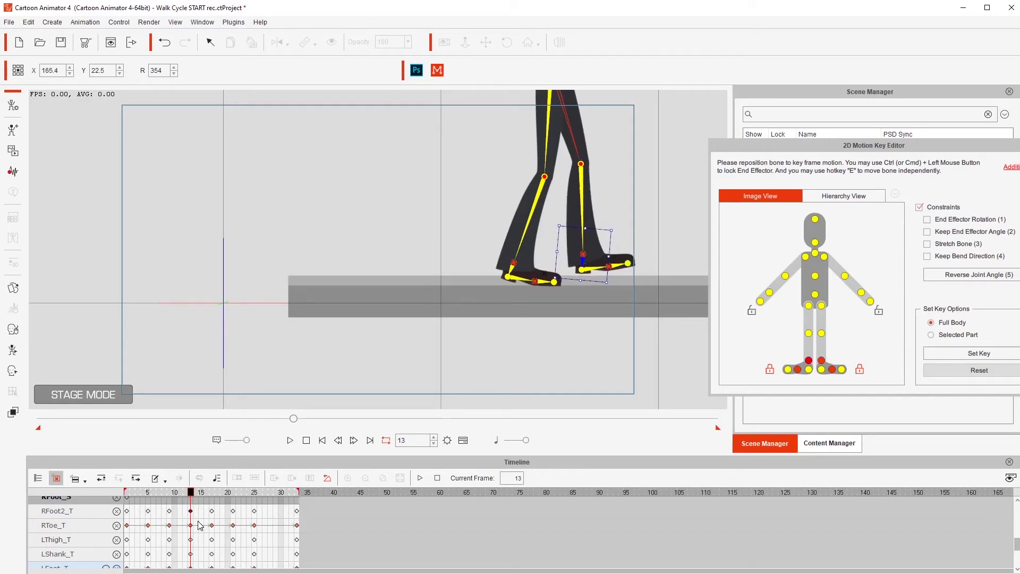
Step: Scrub and play back the walk cycle to check the leg motion
click(213, 512)
drag(205, 493, 232, 496)
key(space)
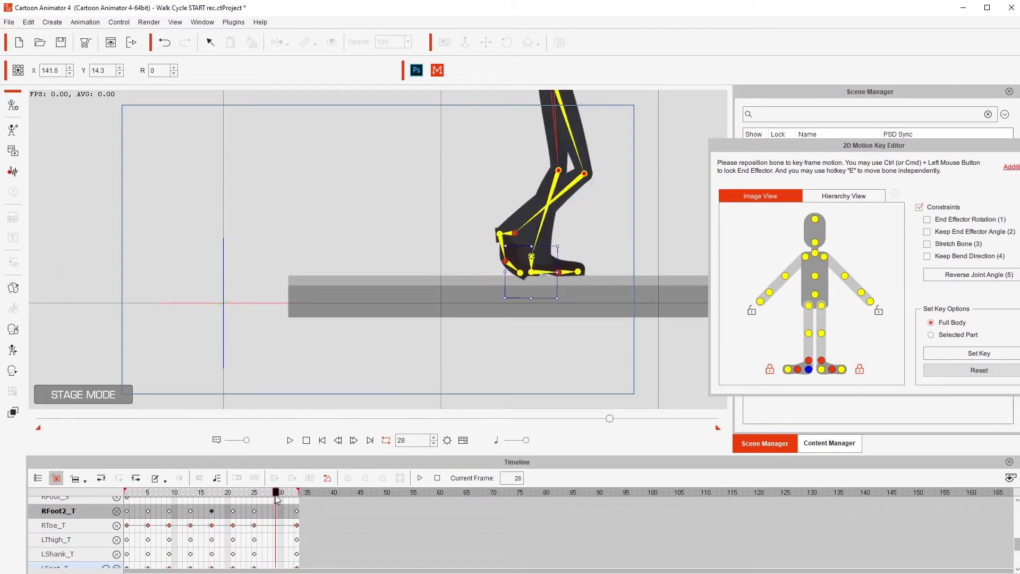
key(ctrl+space)
key(space)
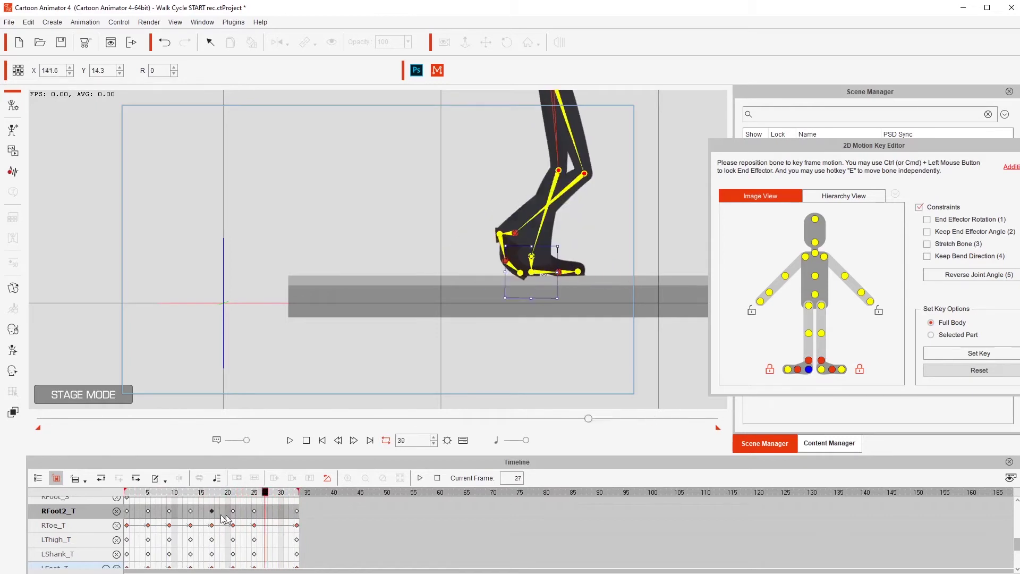
key(ctrl+space)
click(143, 493)
Step: Copy the frame 33 Transform key to frame 29
drag(244, 492, 273, 526)
scroll(272, 525, up, 1)
scroll(273, 525, up, 2)
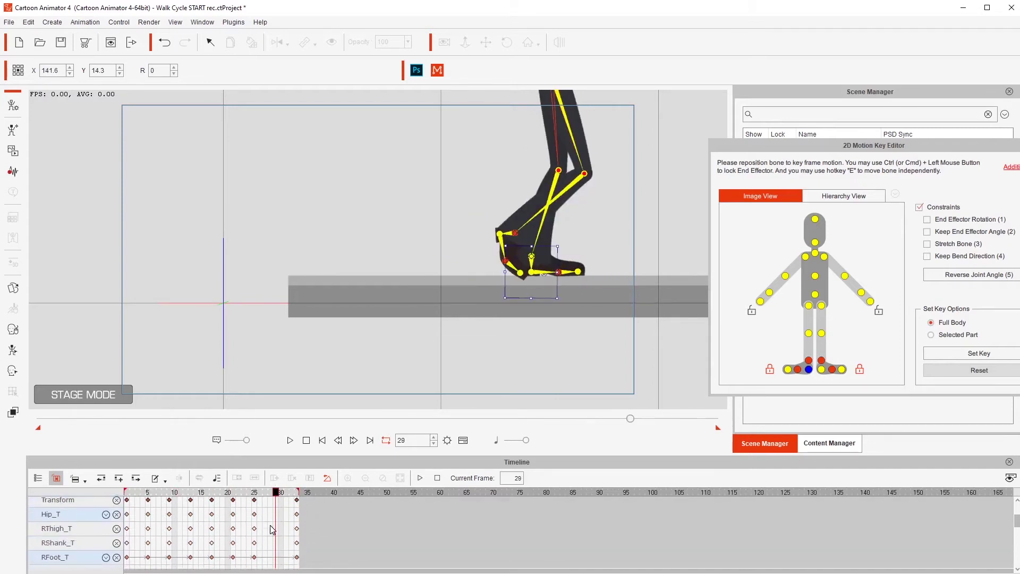
click(278, 533)
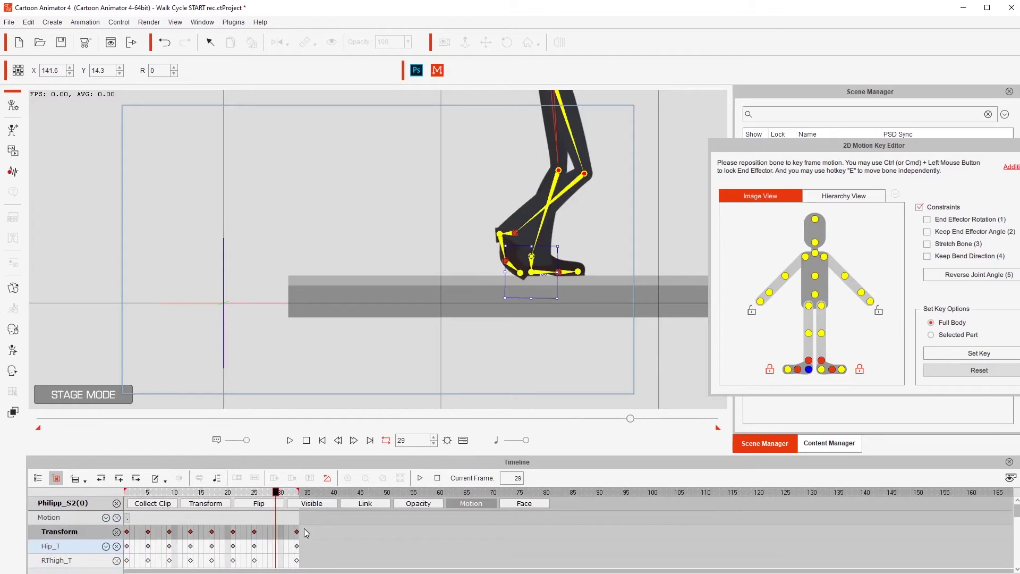
click(297, 532)
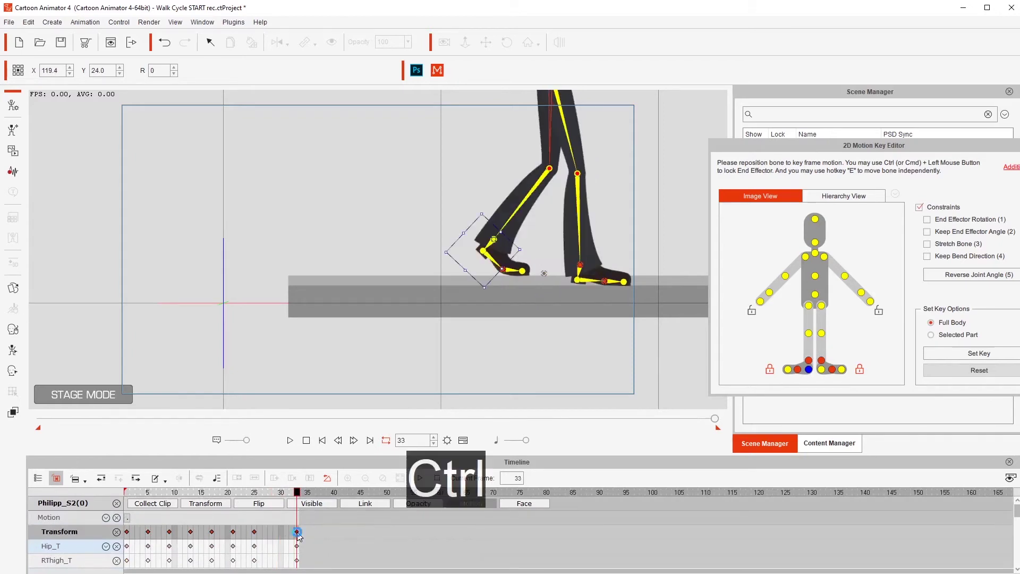
key(ctrl+c)
click(276, 532)
key(ctrl+v)
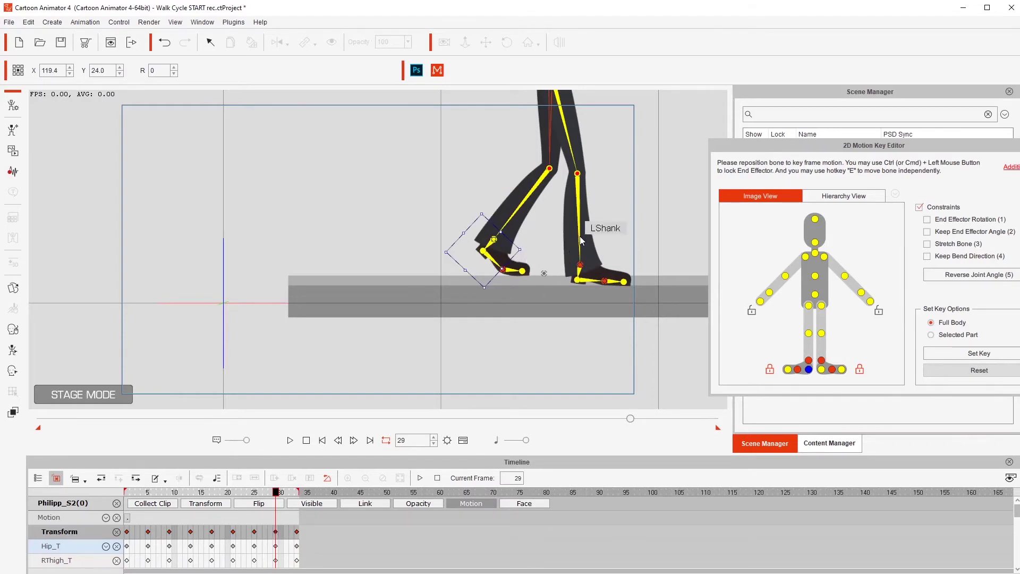
Step: Compare the right leg's pose at frames 25 and 29 to judge where its in-between foot position belongs
click(490, 249)
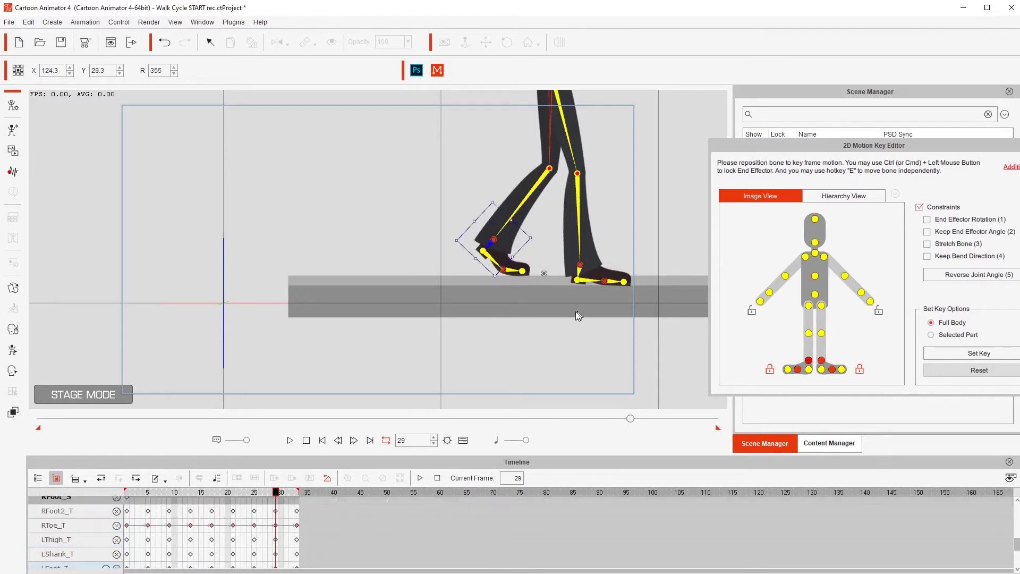
click(254, 511)
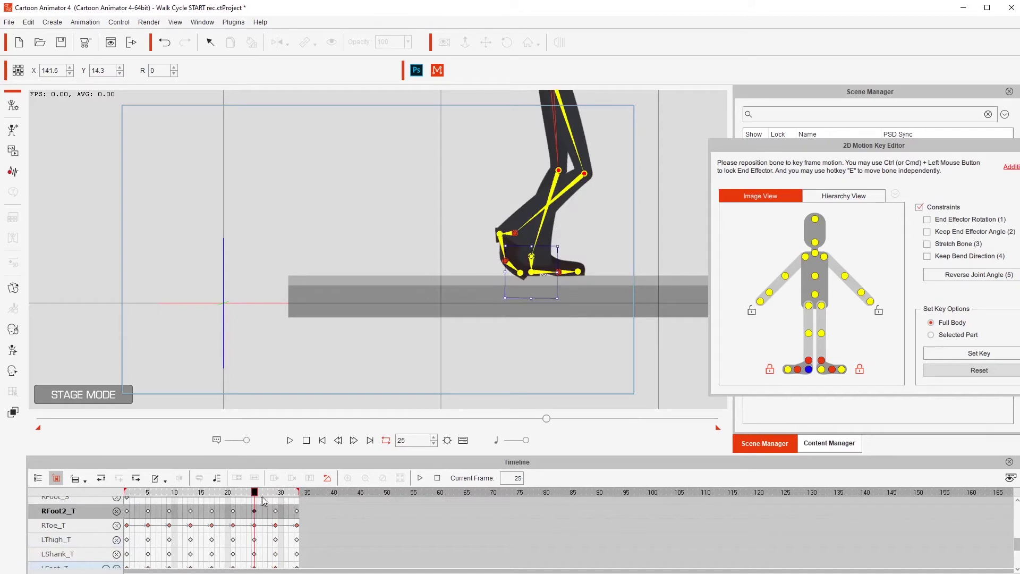
key(ctrl)
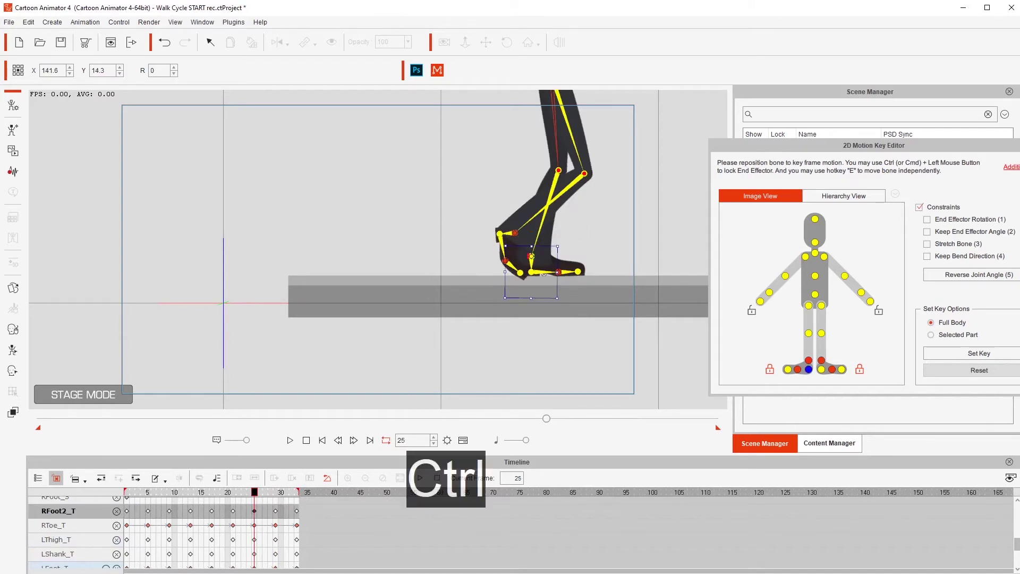
ctrl+click(531, 256)
click(276, 512)
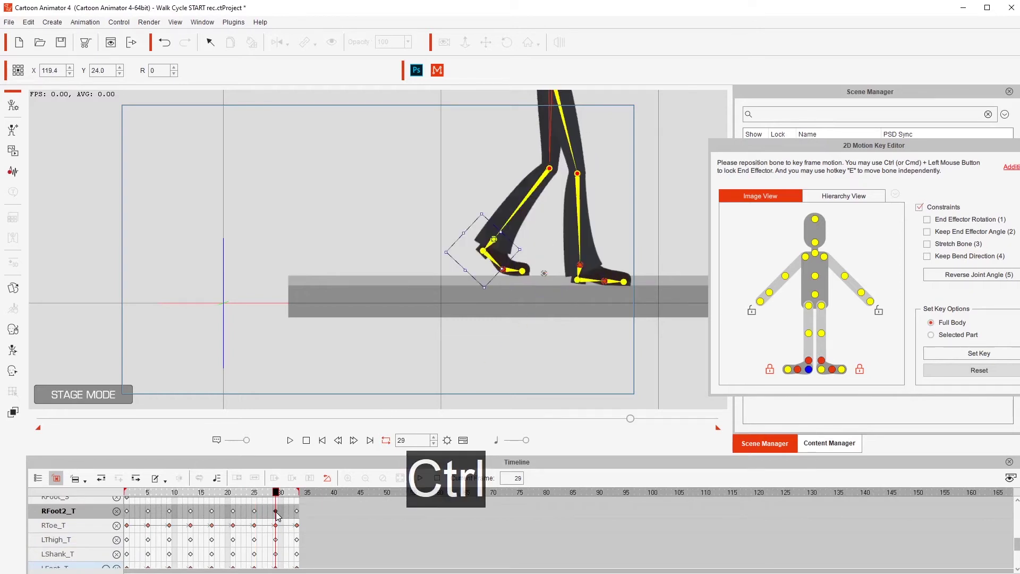
ctrl+click(484, 250)
ctrl+click(541, 252)
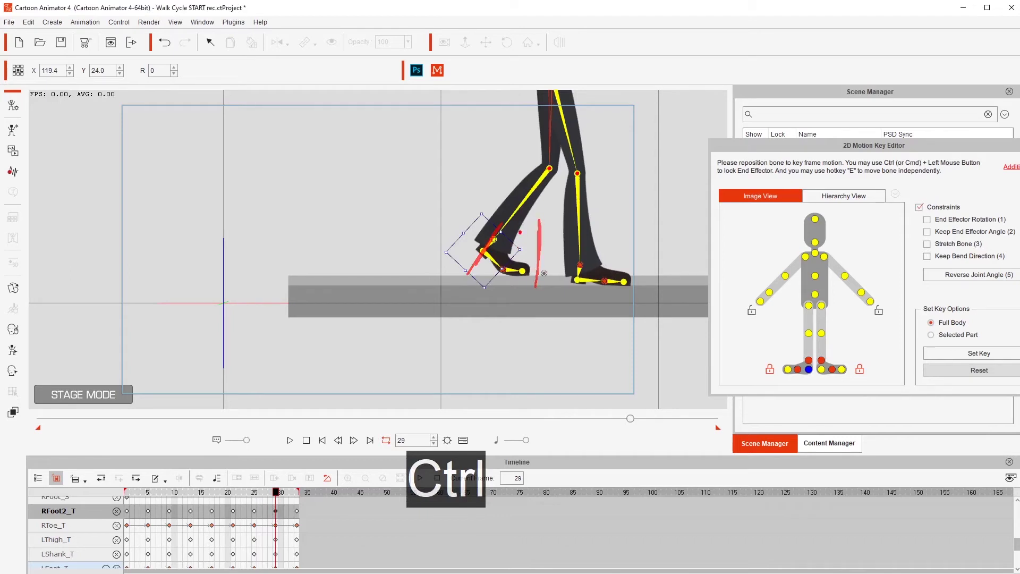
ctrl+click(520, 232)
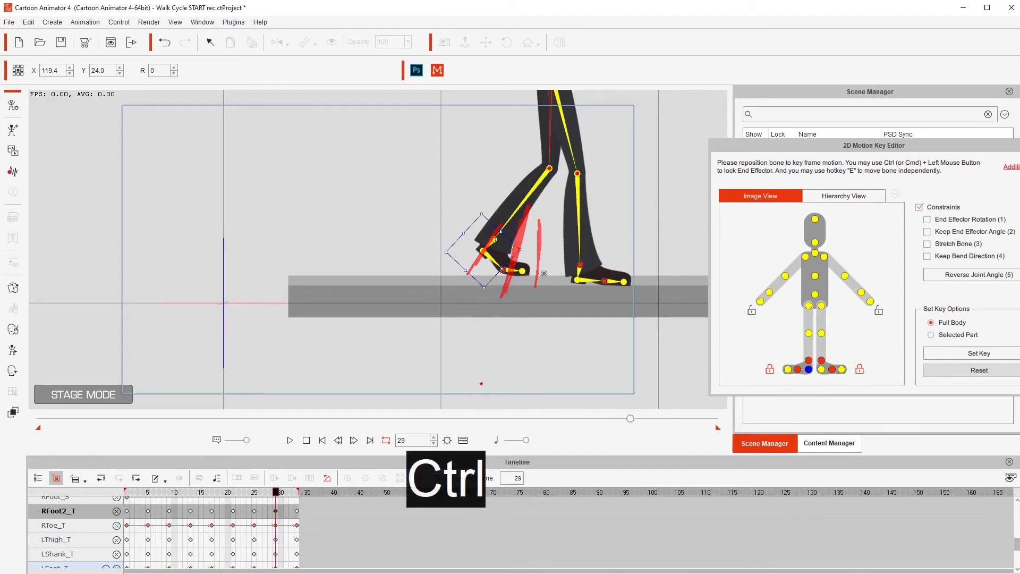
click(255, 511)
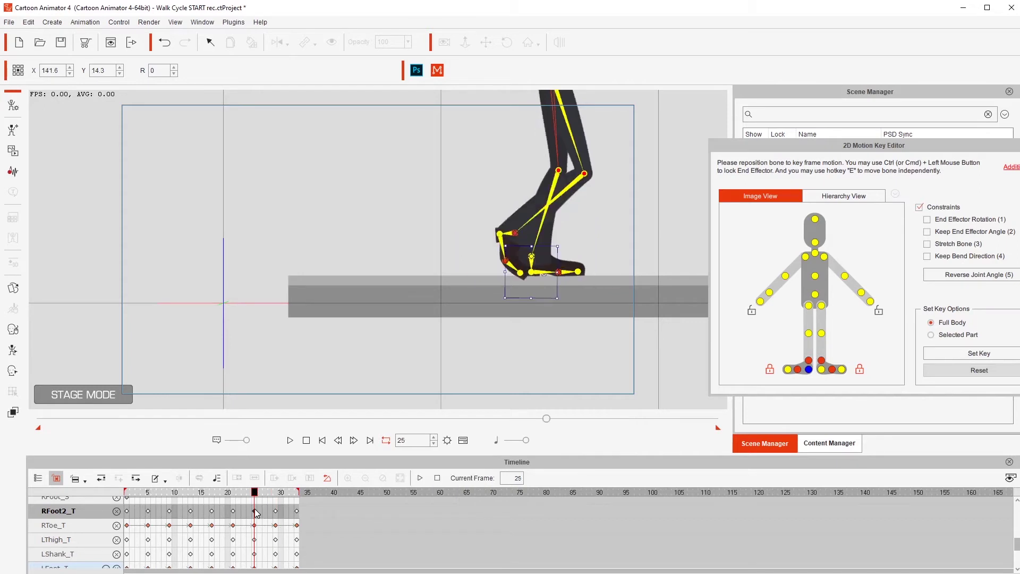
drag(493, 342, 573, 340)
drag(628, 250, 637, 254)
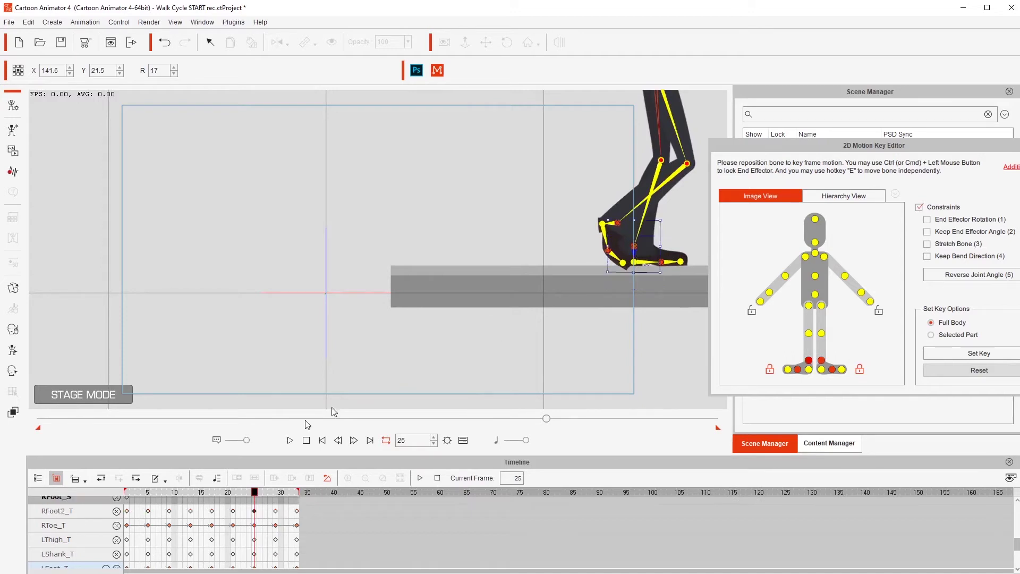
Step: Move the right foot forward and down toward the ground at frame 29 and rotate its toe level
click(276, 512)
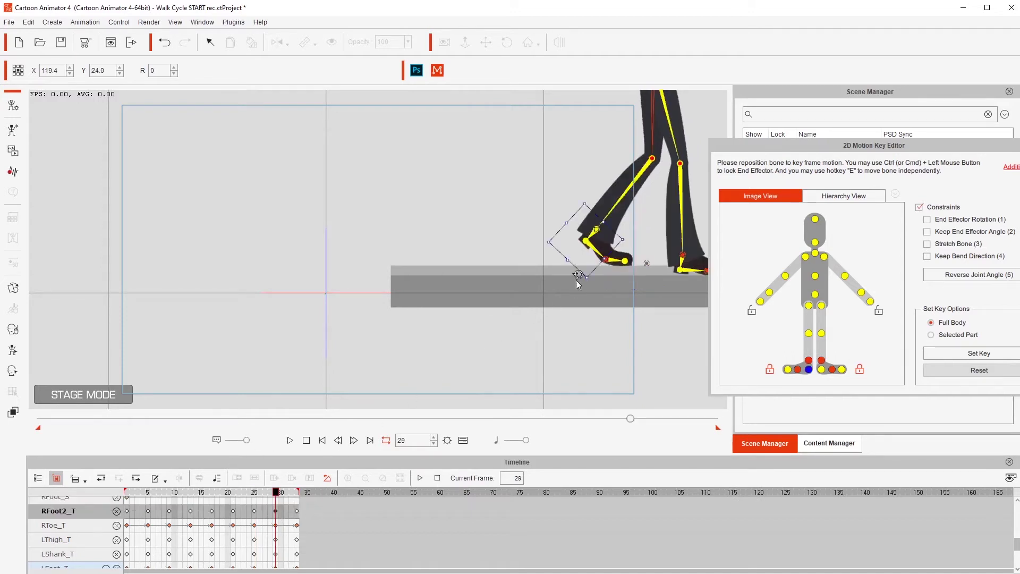
drag(595, 238, 598, 228)
key(ctrl)
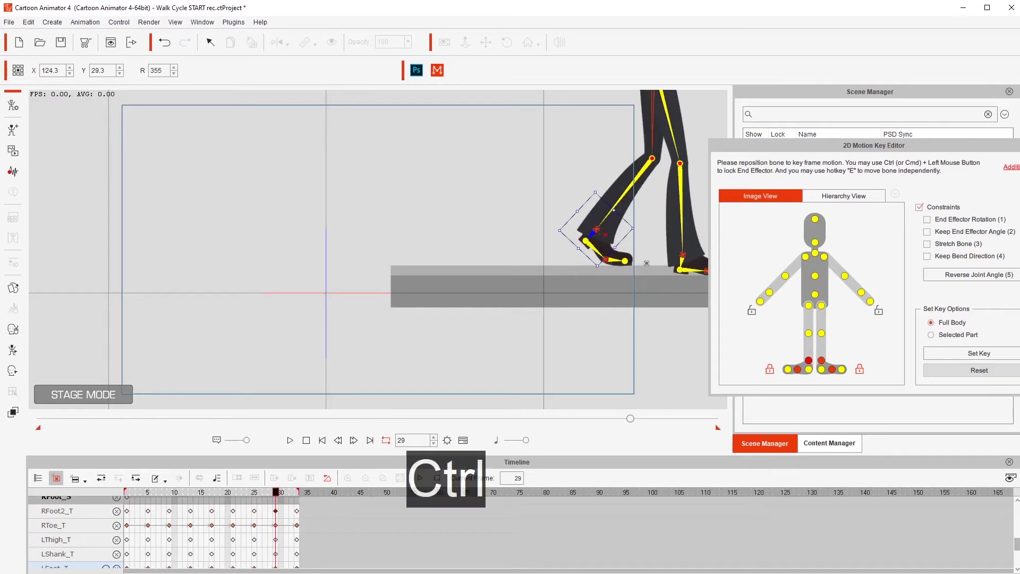
ctrl+click(591, 236)
mouse_move(635, 277)
mouse_down()
mouse_move(637, 204)
mouse_move(633, 298)
mouse_move(607, 260)
mouse_move(624, 214)
mouse_move(586, 298)
mouse_up()
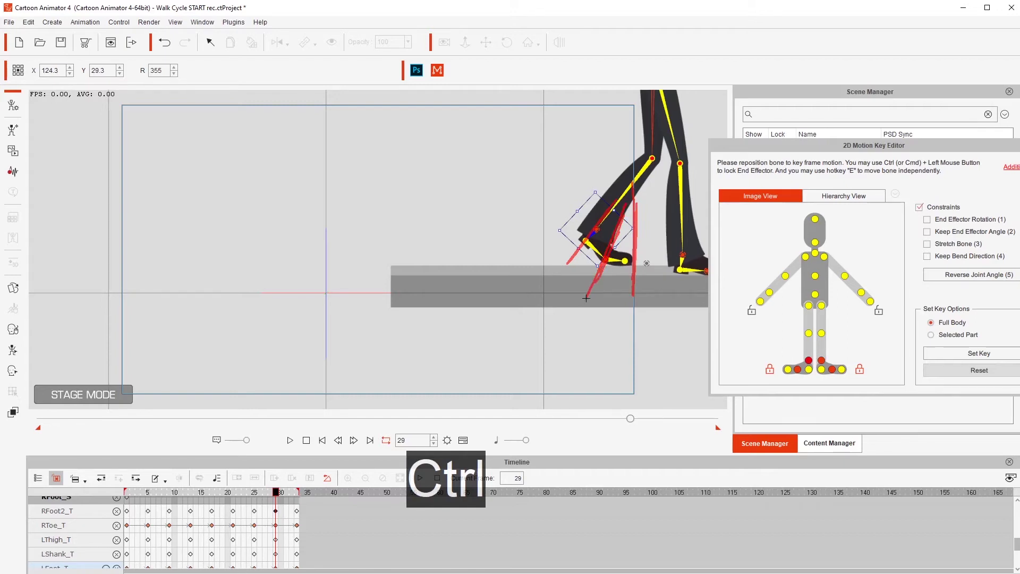
key(ctrl+z)
click(645, 261)
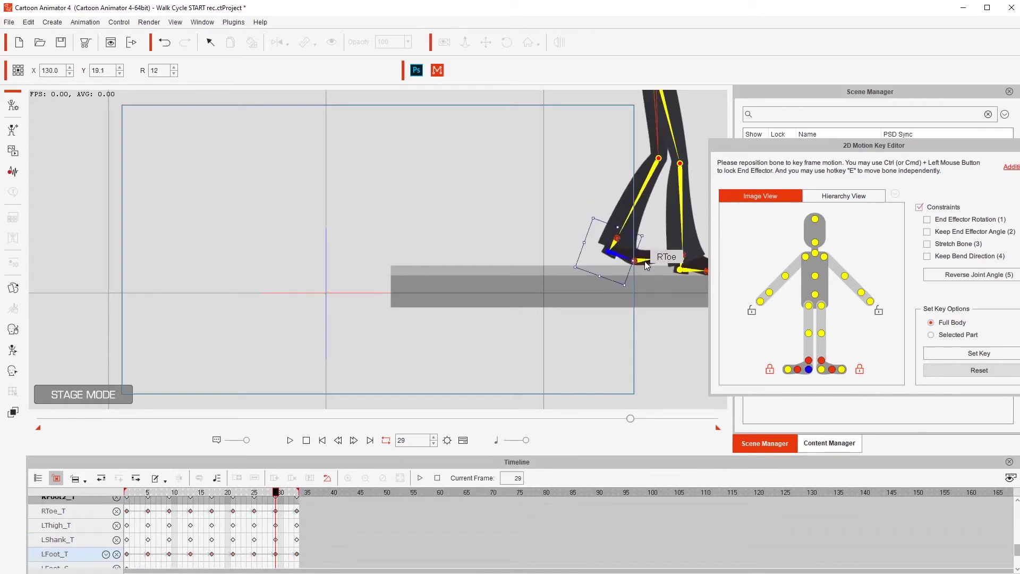
drag(645, 261, 647, 324)
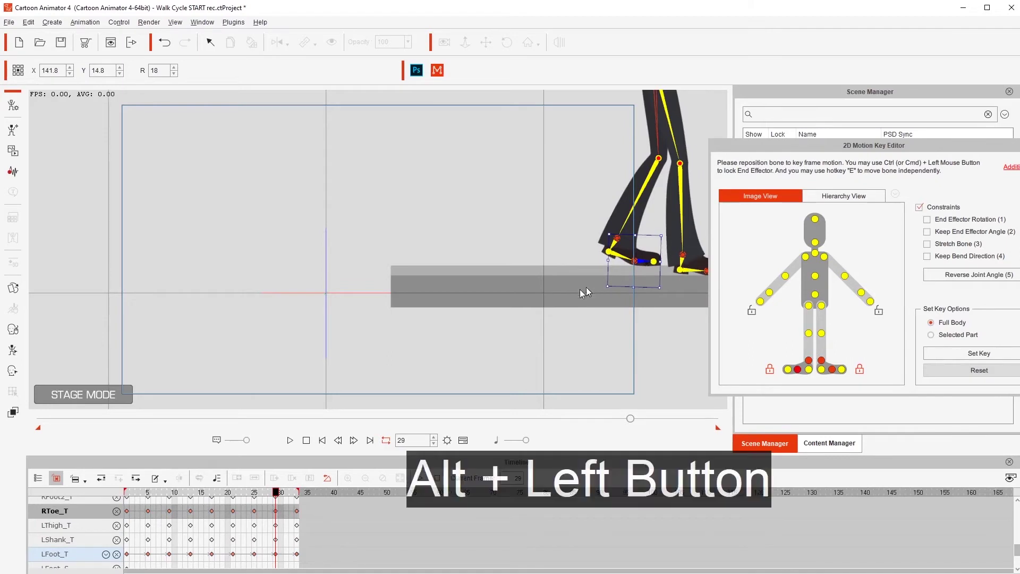
Step: Check the leg poses at frames 25 and 29, and raise the left foot slightly at frame 29
drag(580, 289, 301, 330)
click(256, 493)
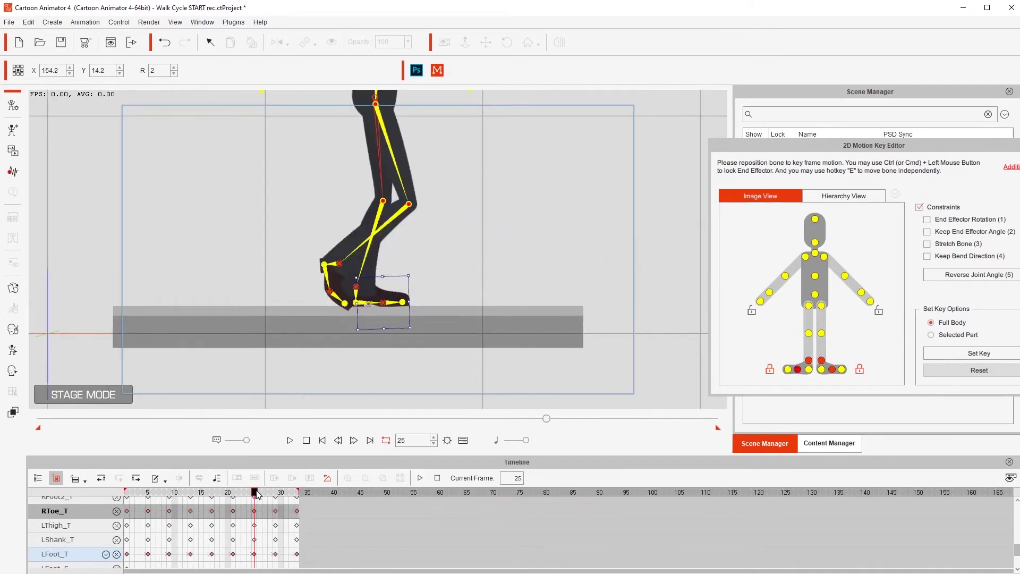
mouse_move(271, 493)
mouse_down()
mouse_move(296, 494)
mouse_move(277, 494)
mouse_up()
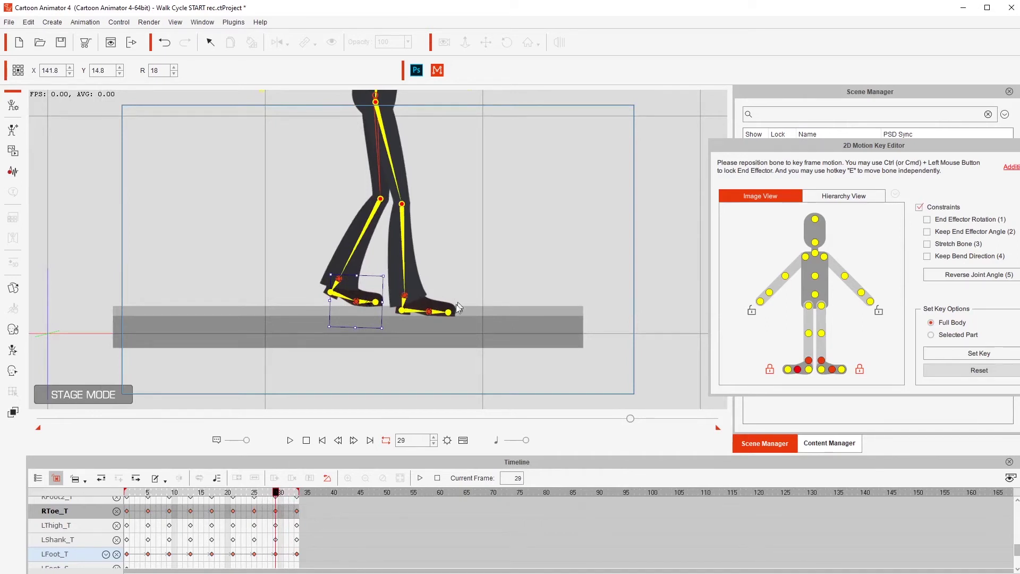
drag(407, 353, 597, 345)
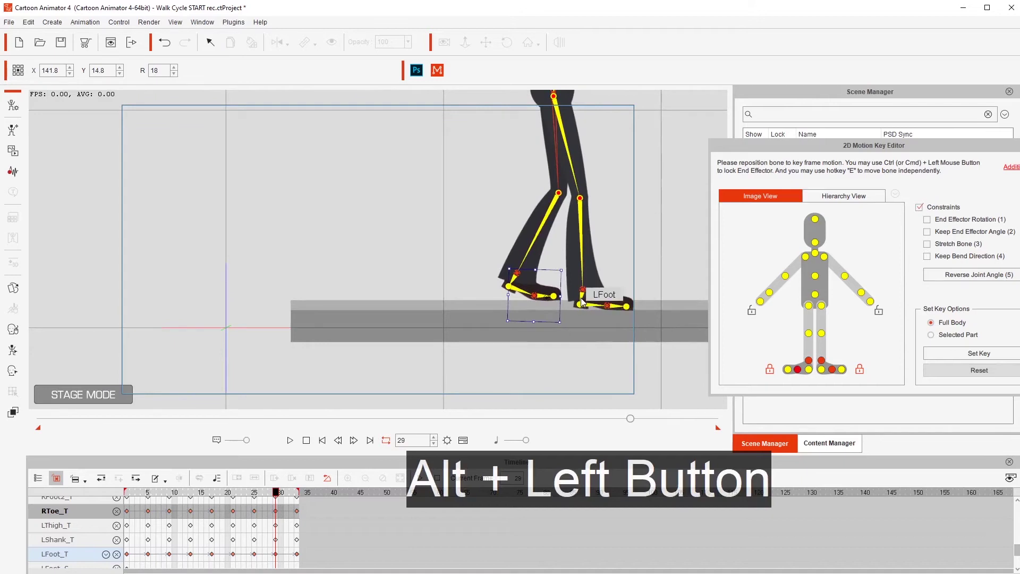
drag(584, 290, 594, 288)
Step: Lower the hip to Y 116.1 at frame 5
scroll(176, 519, down, 5)
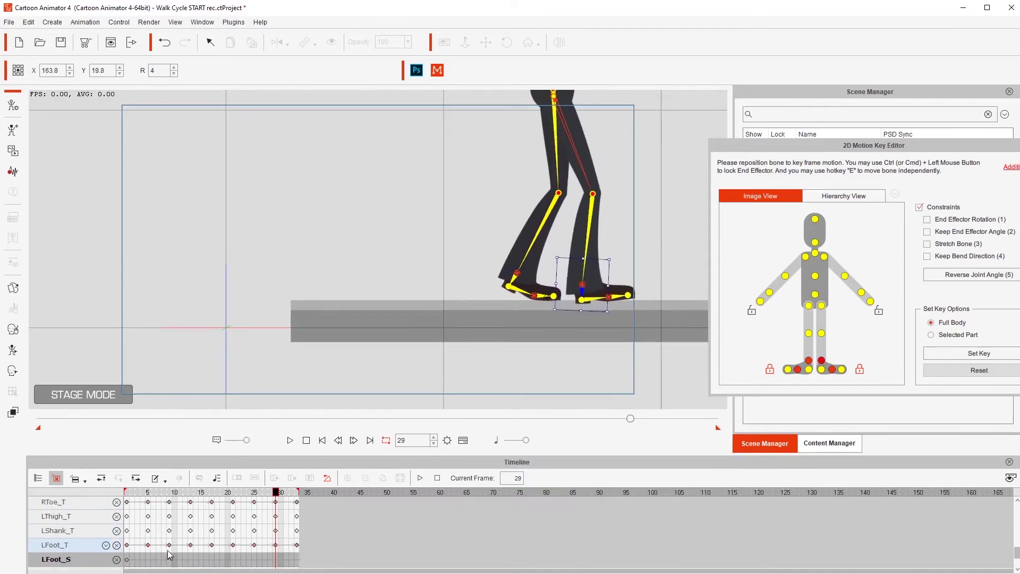
scroll(181, 536, up, 10)
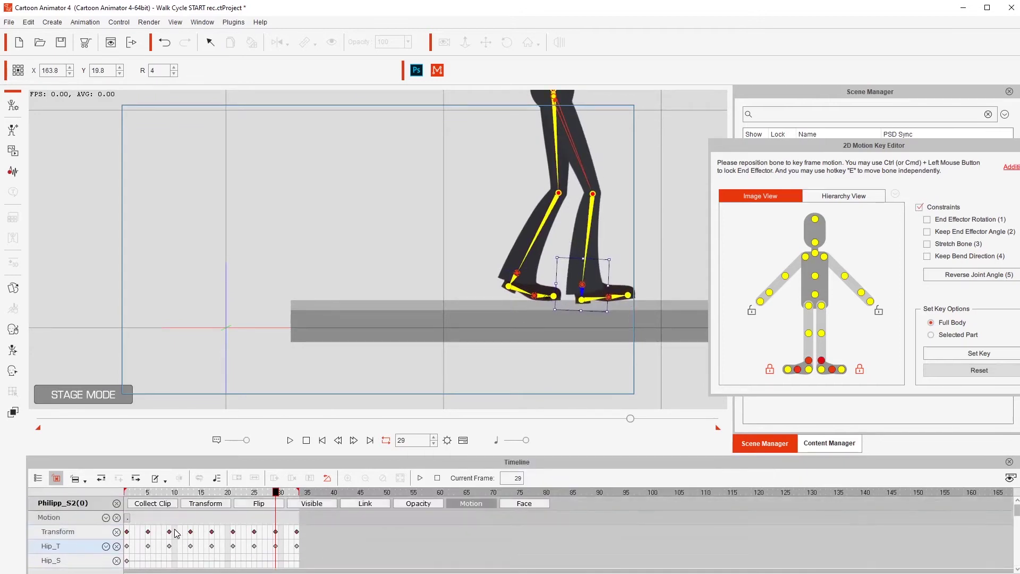
click(149, 532)
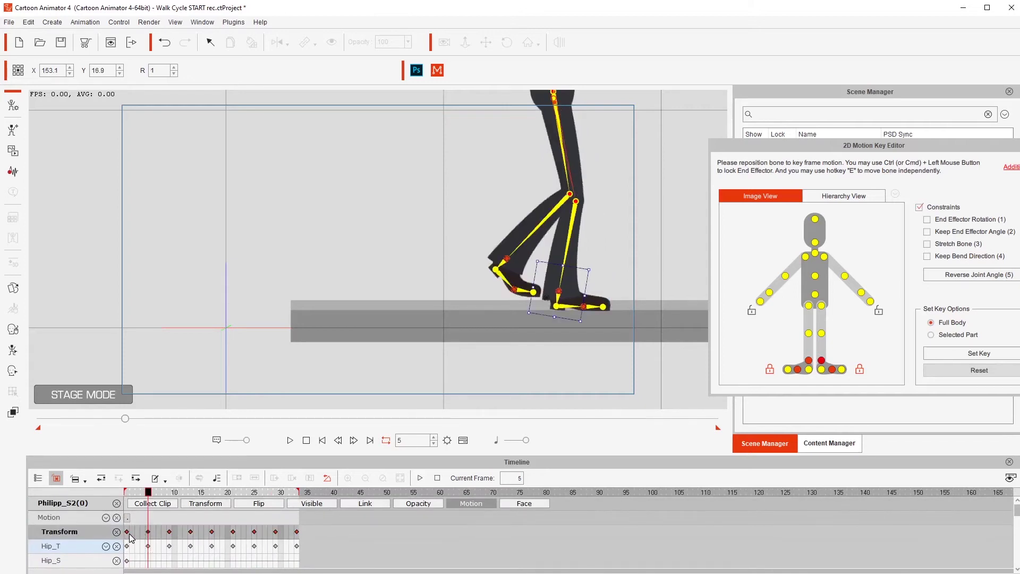
click(132, 534)
click(149, 533)
alt+drag(601, 190, 576, 272)
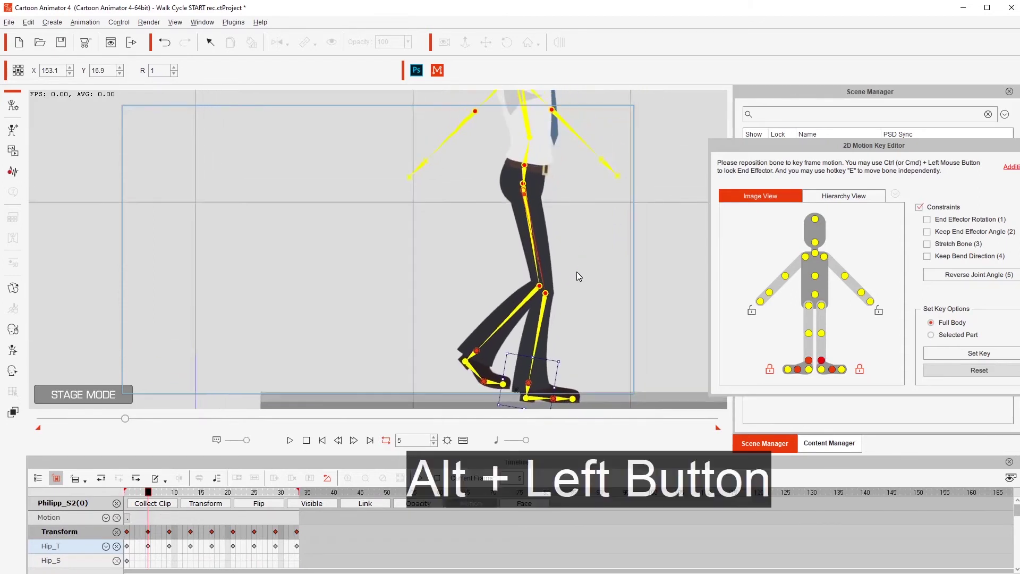
click(524, 176)
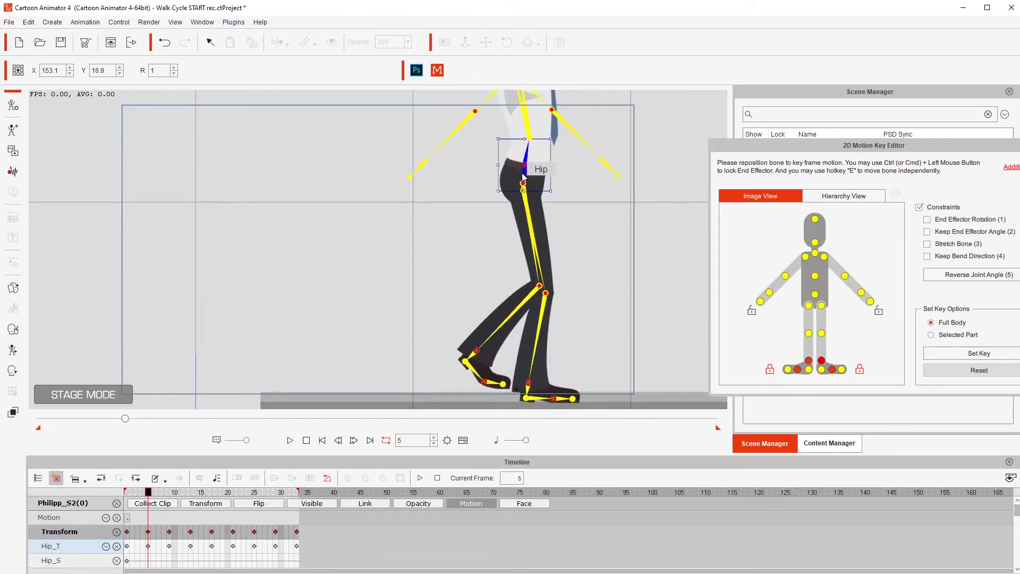
click(120, 74)
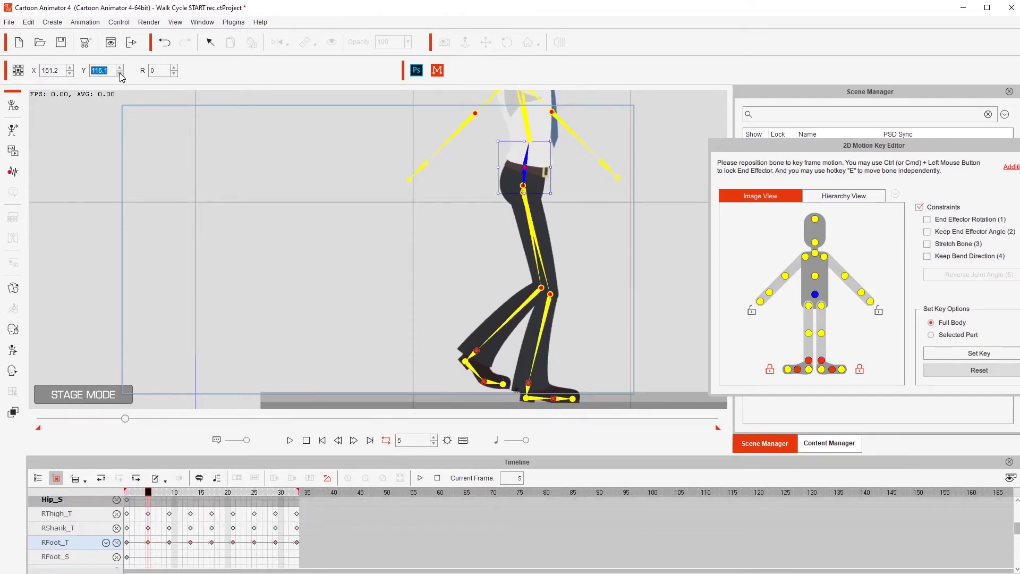
Step: Check the hip height at frame 13 and lower the hip to Y 116.1 at frame 21
scroll(233, 529, up, 3)
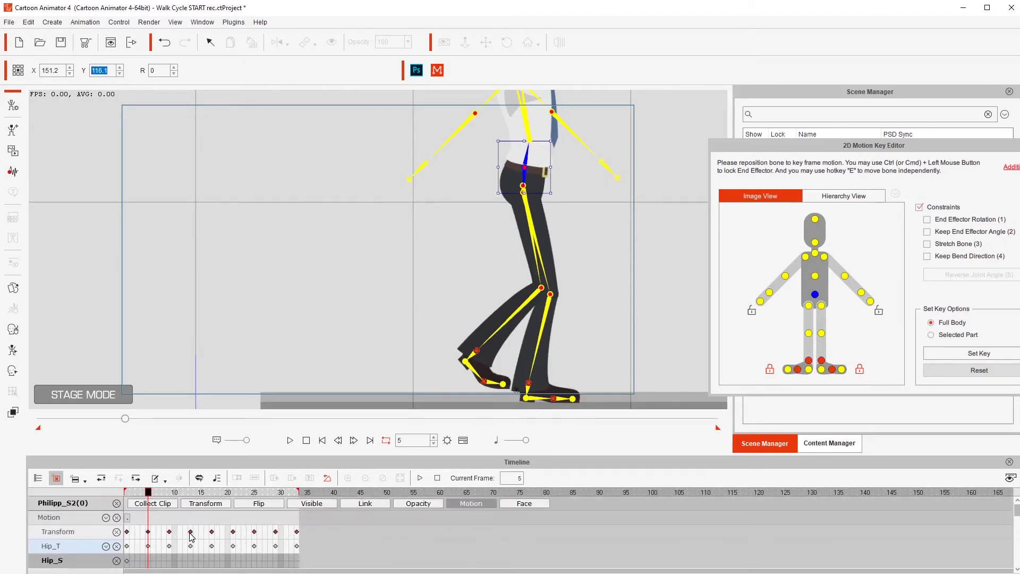
click(190, 533)
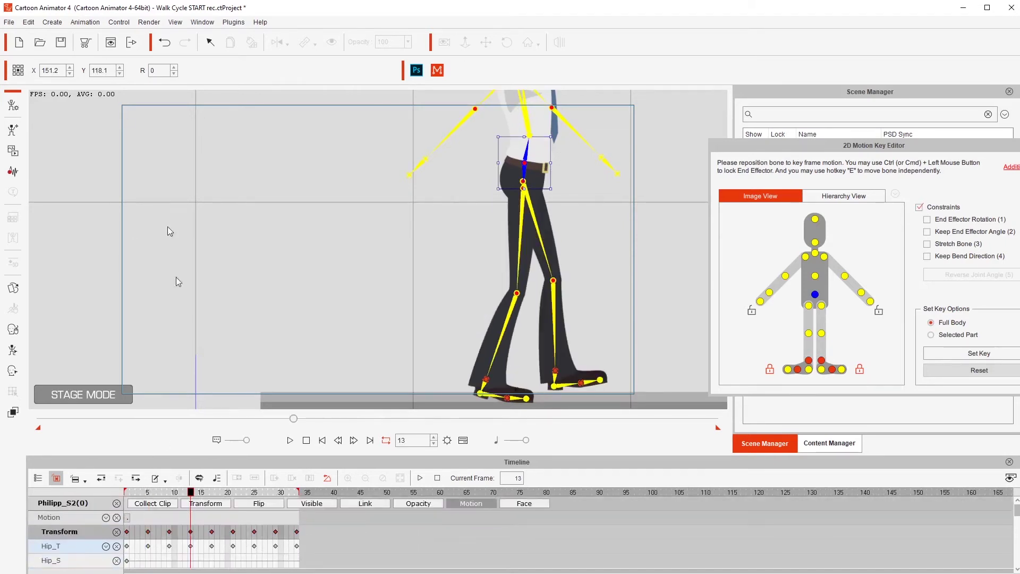
click(212, 532)
click(234, 533)
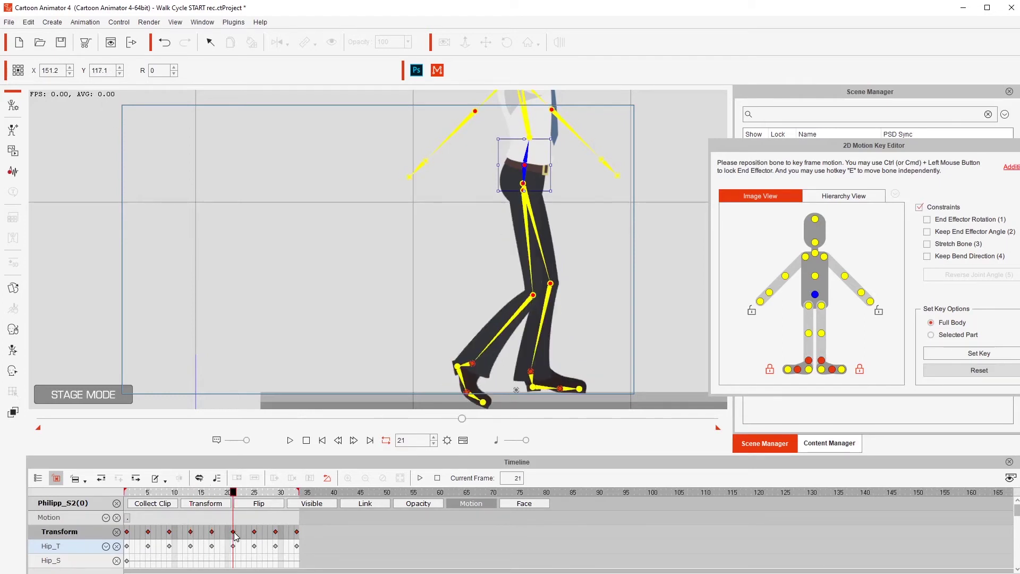
click(120, 74)
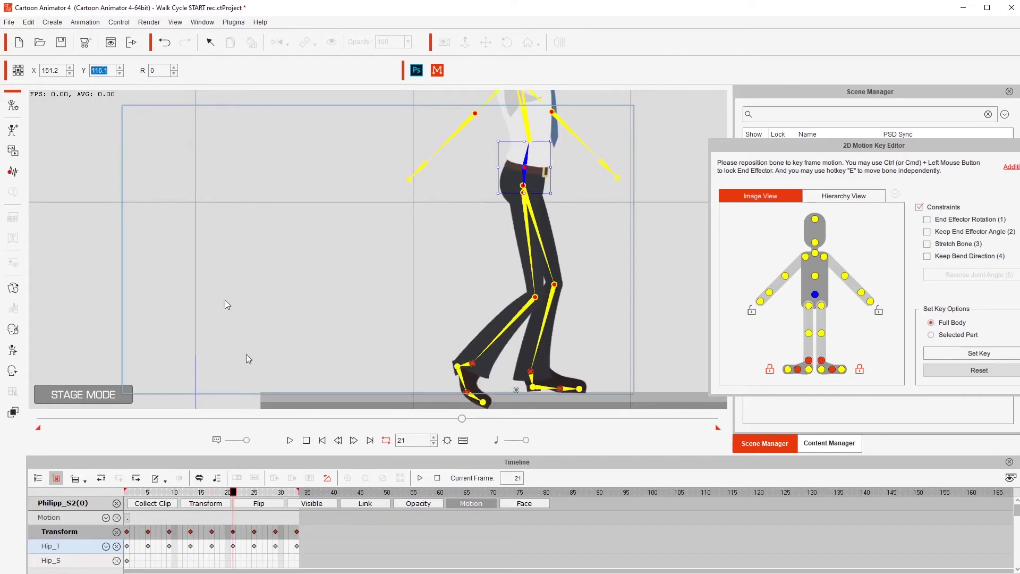
Step: Scrub and play back the walk cycle to check the hip's up-and-down motion
drag(234, 496, 98, 489)
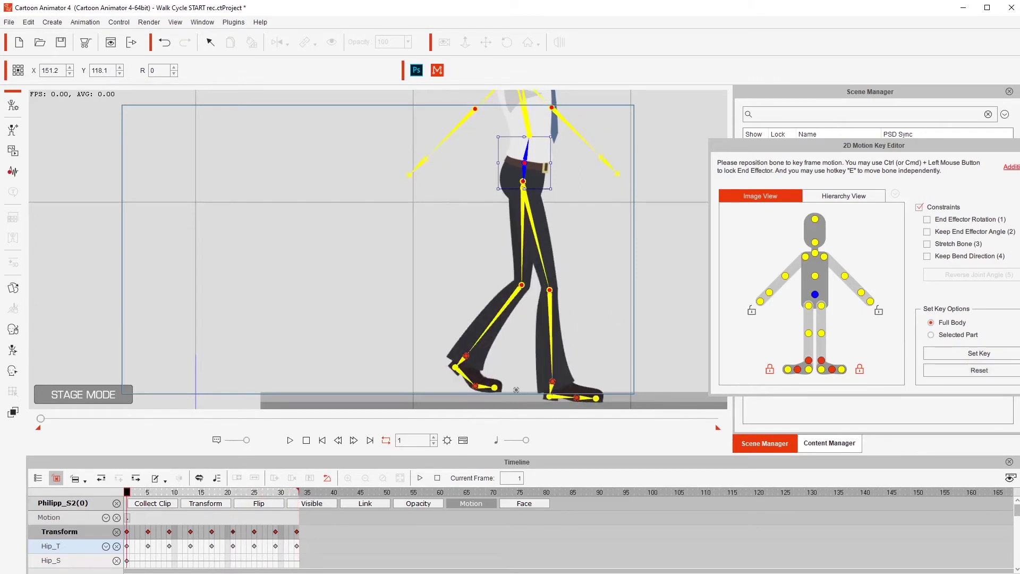
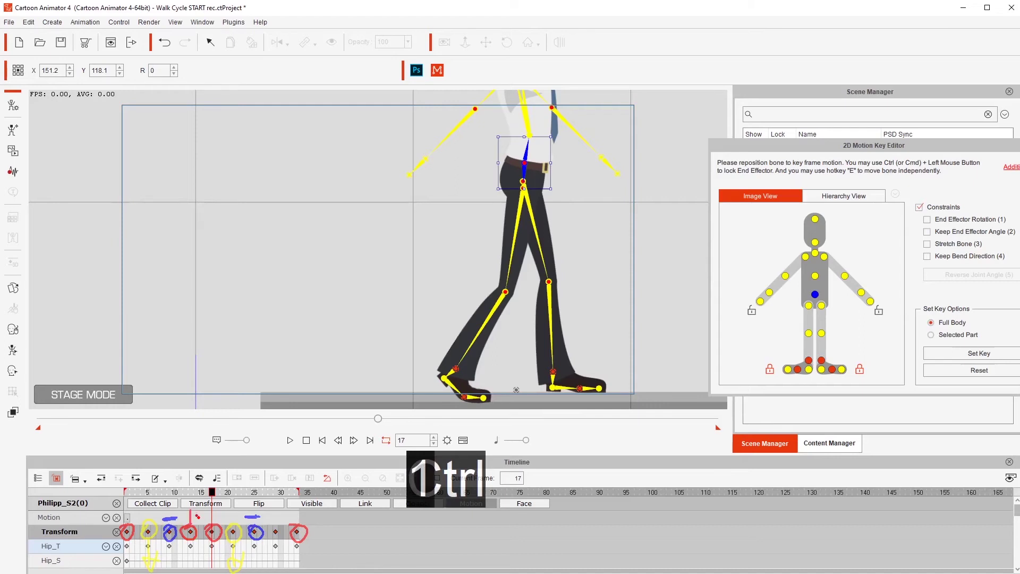
drag(197, 516, 193, 510)
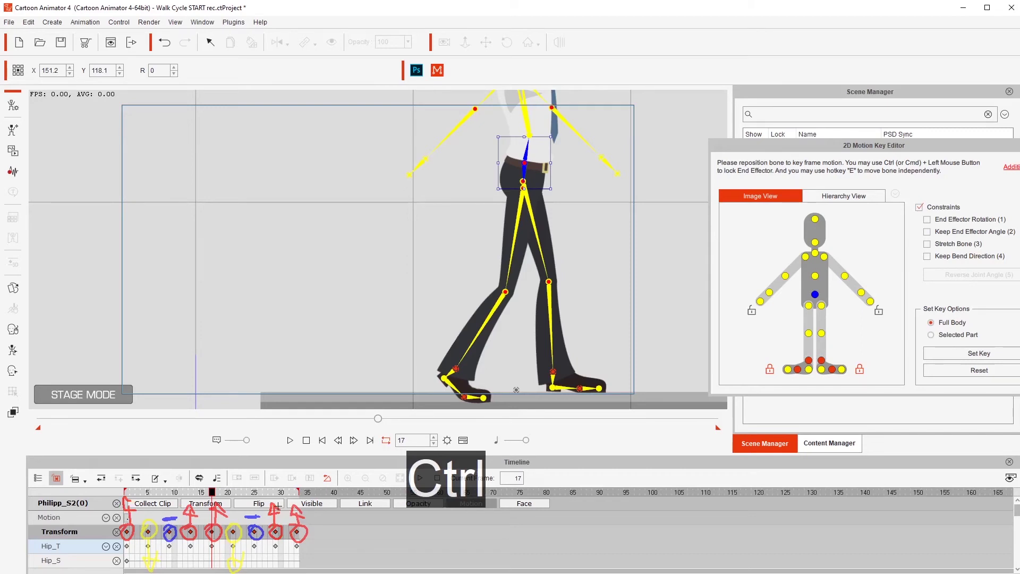
key(ctrl+2)
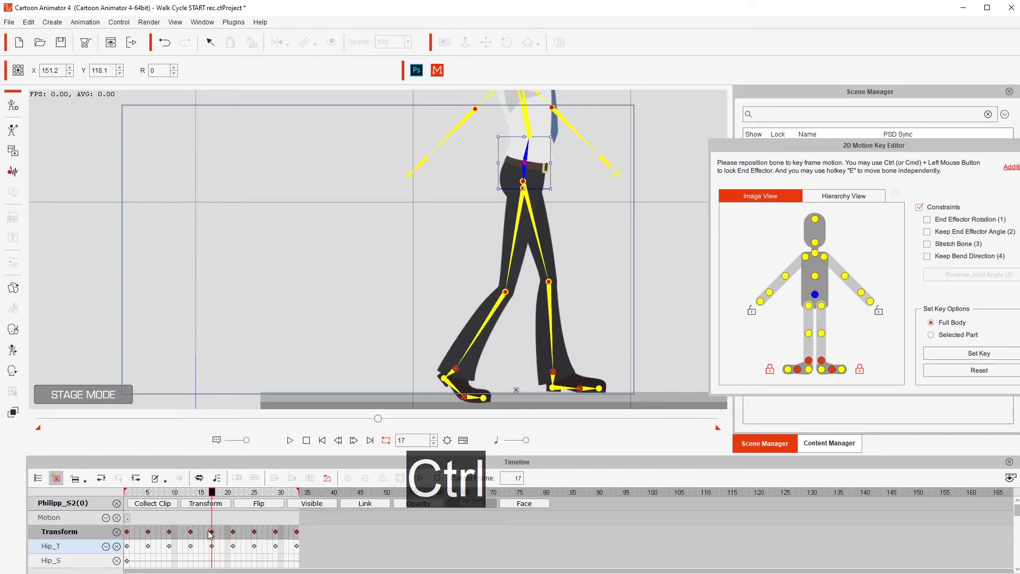
click(233, 532)
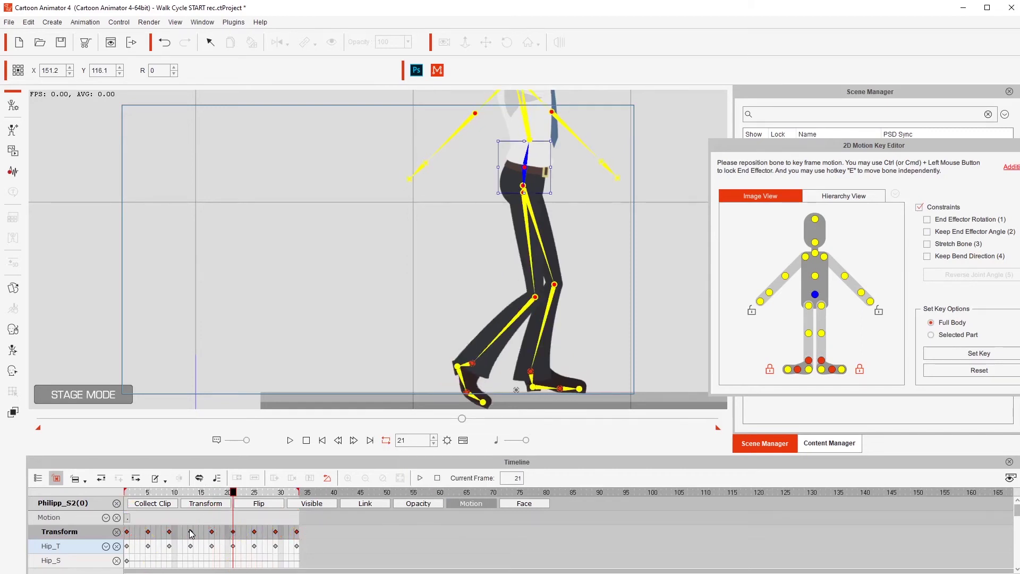
click(128, 493)
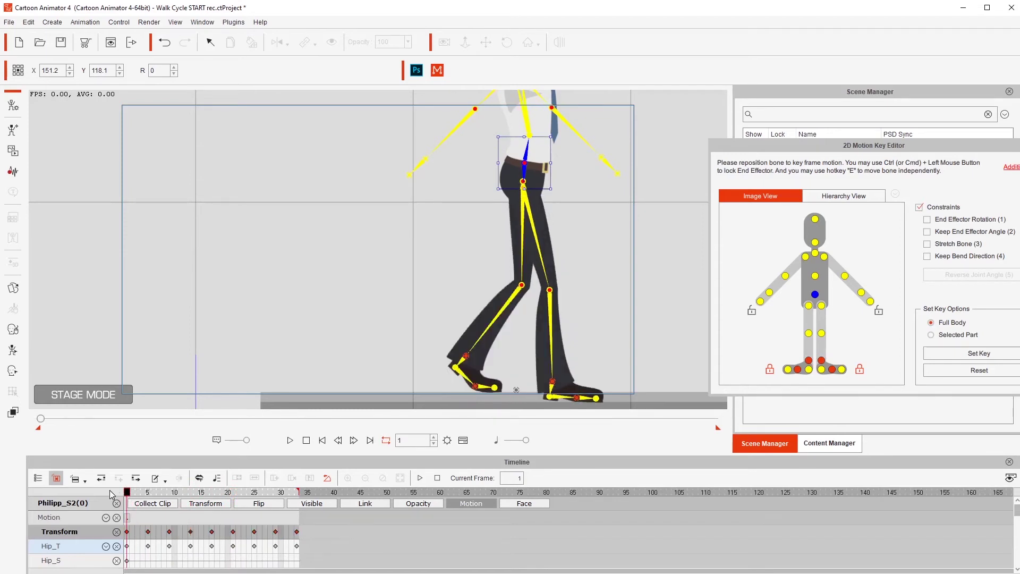
drag(112, 494, 317, 511)
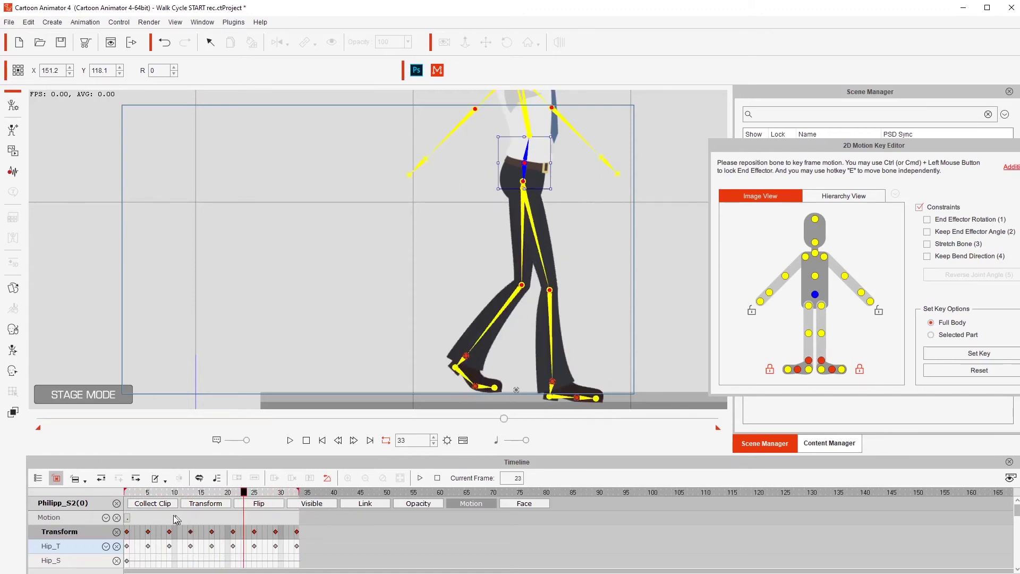
key(space)
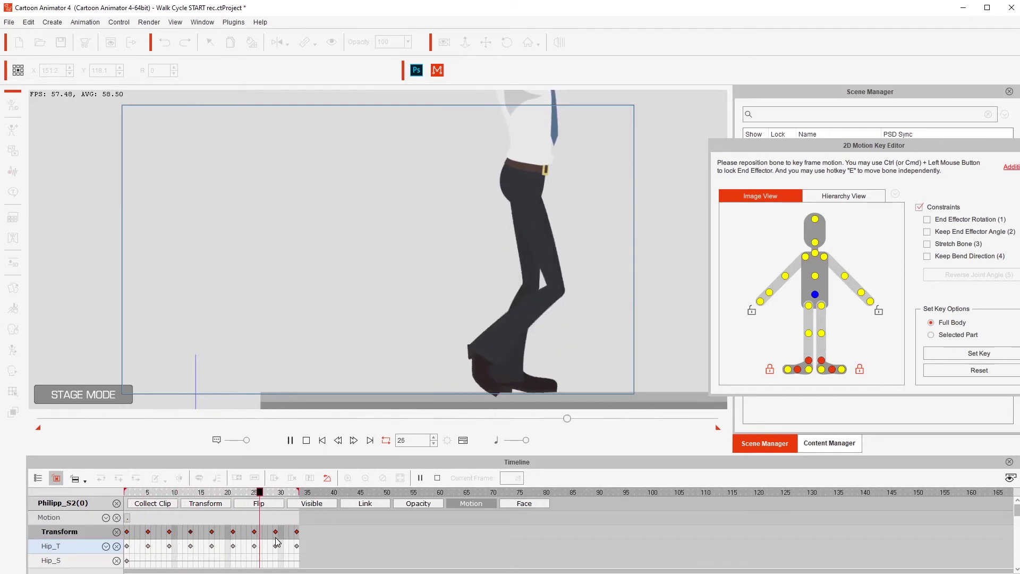
key(space)
key(space)
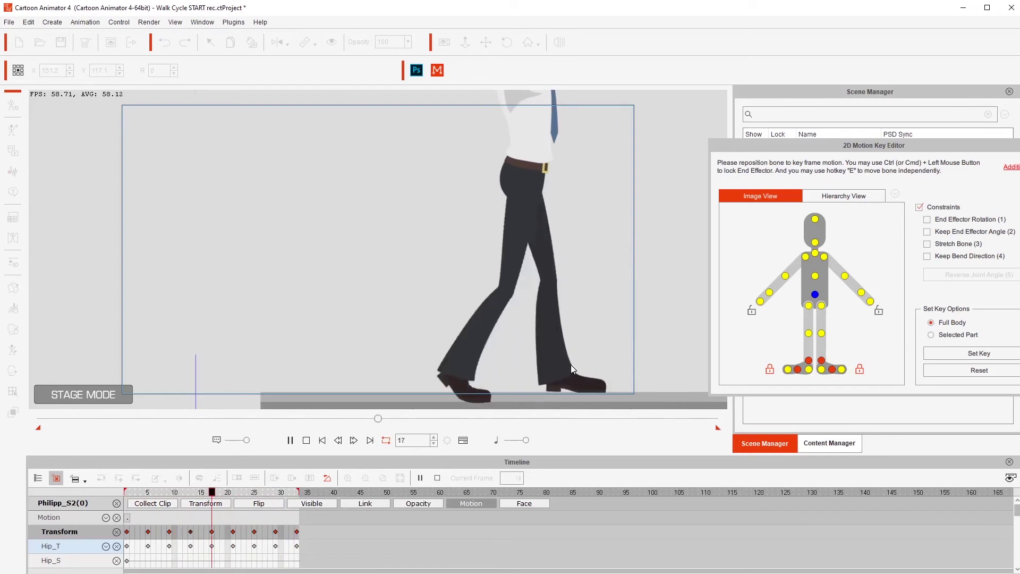
key(space)
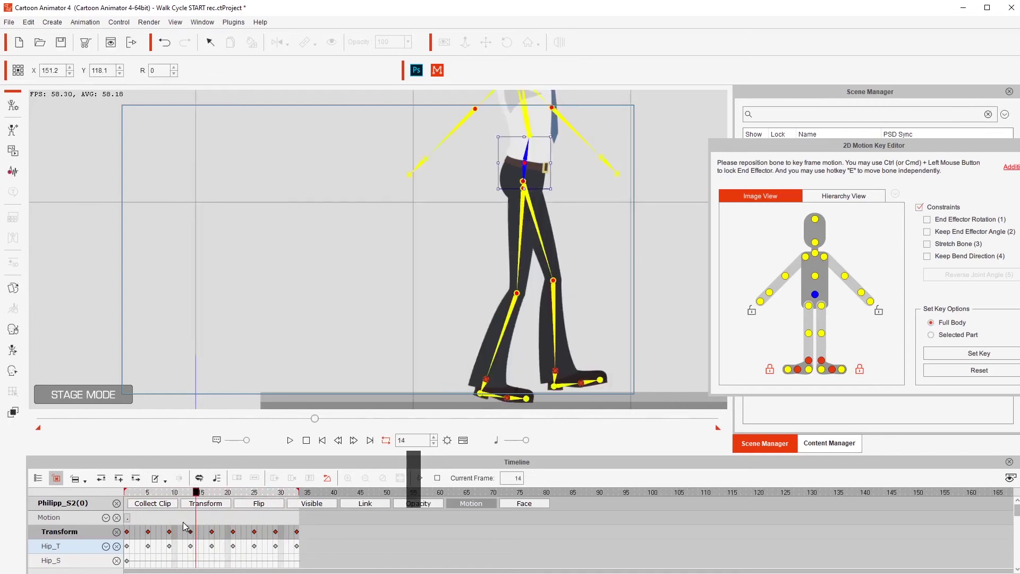
Step: Select the right thigh and replay the cycle from frame 1 to examine how the legs move
click(129, 535)
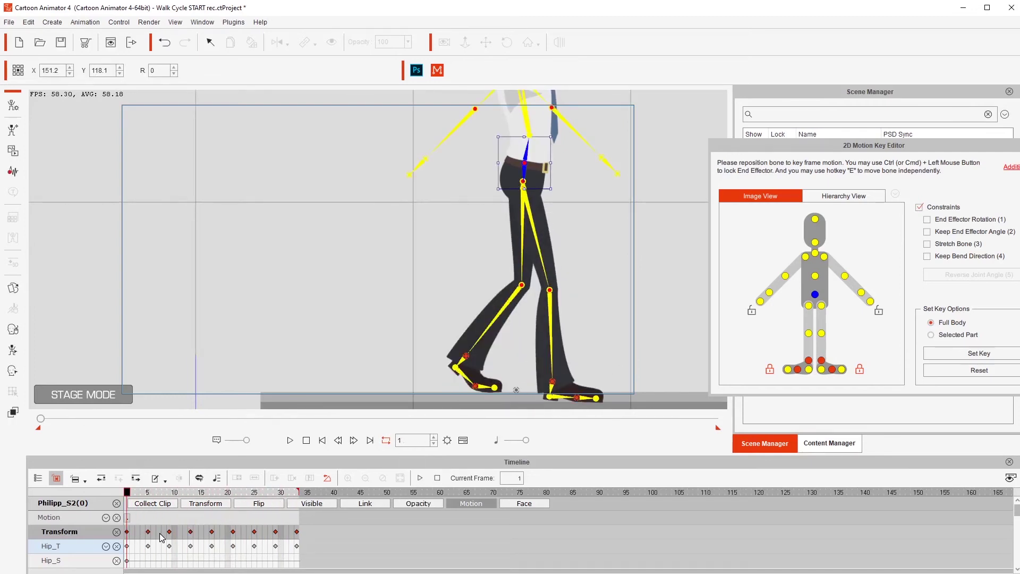
key(Down)
drag(128, 493, 190, 494)
key(space)
key(space)
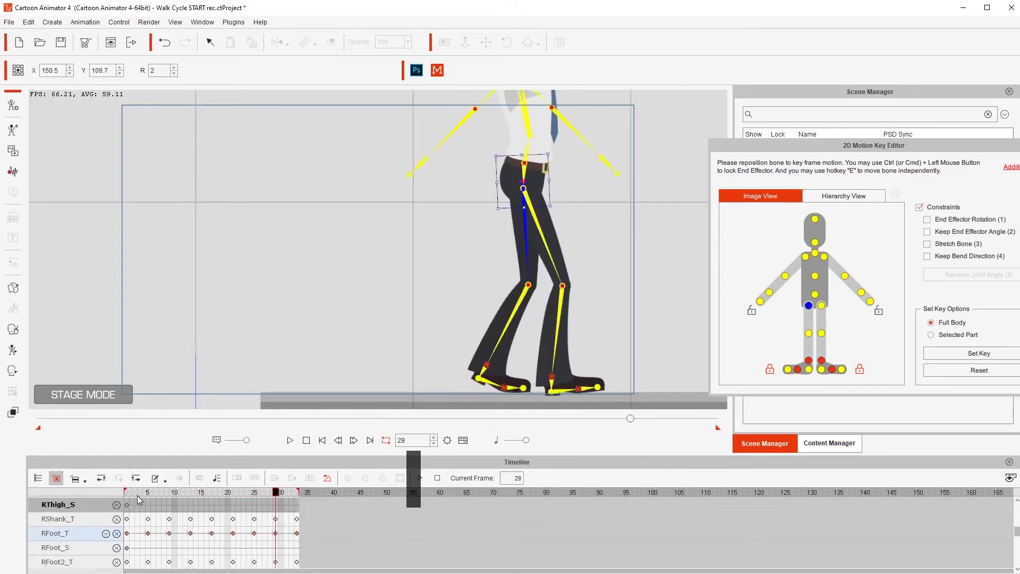
click(148, 493)
key(Up)
key(Up)
key(Up)
key(Up)
key(Up)
key(Up)
key(Up)
key(Up)
key(Up)
key(Up)
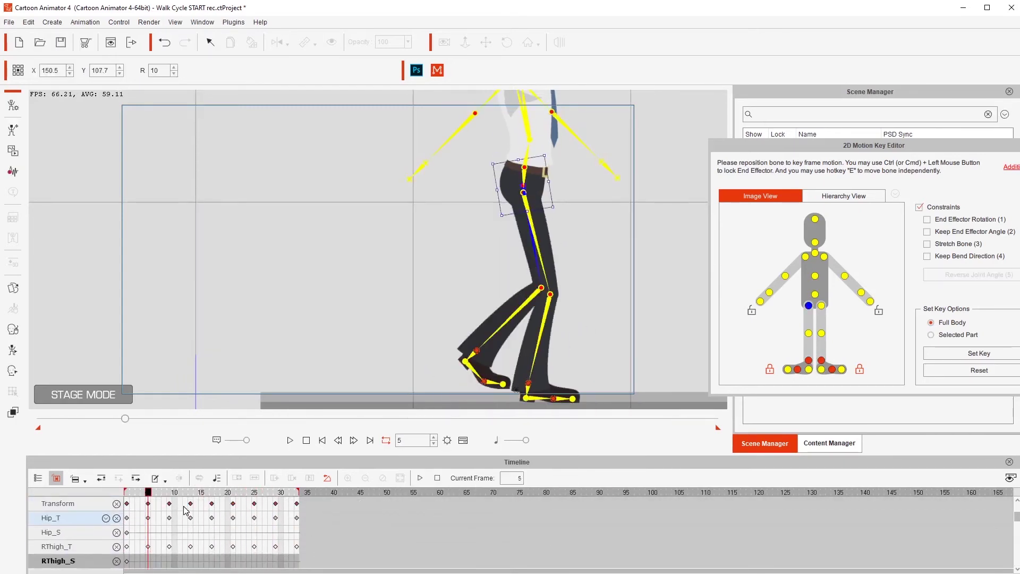
Step: Copy the Transform key at frame 1 and paste it onto frame 33 to match the end of the loop
click(130, 533)
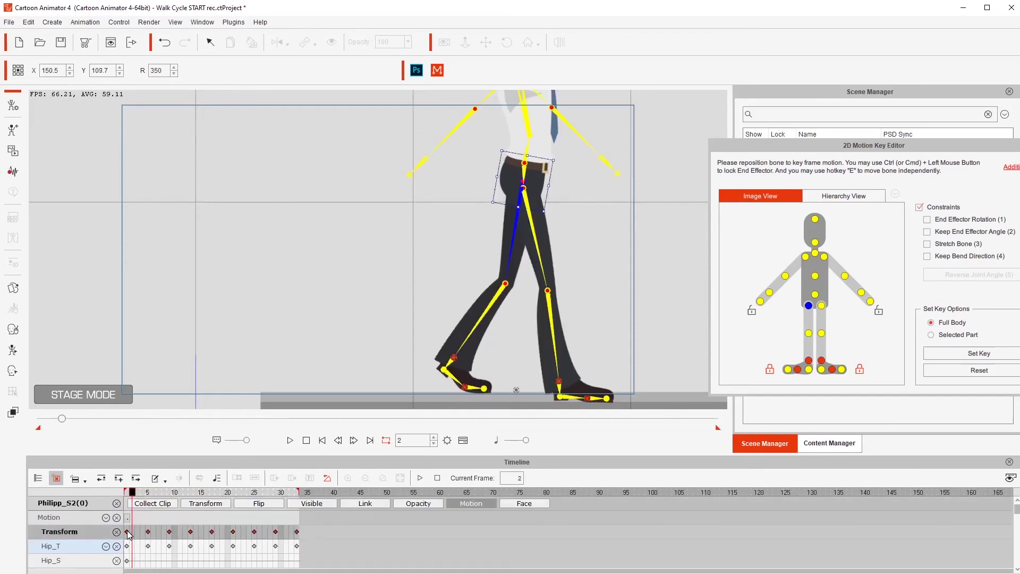
key(ctrl+c)
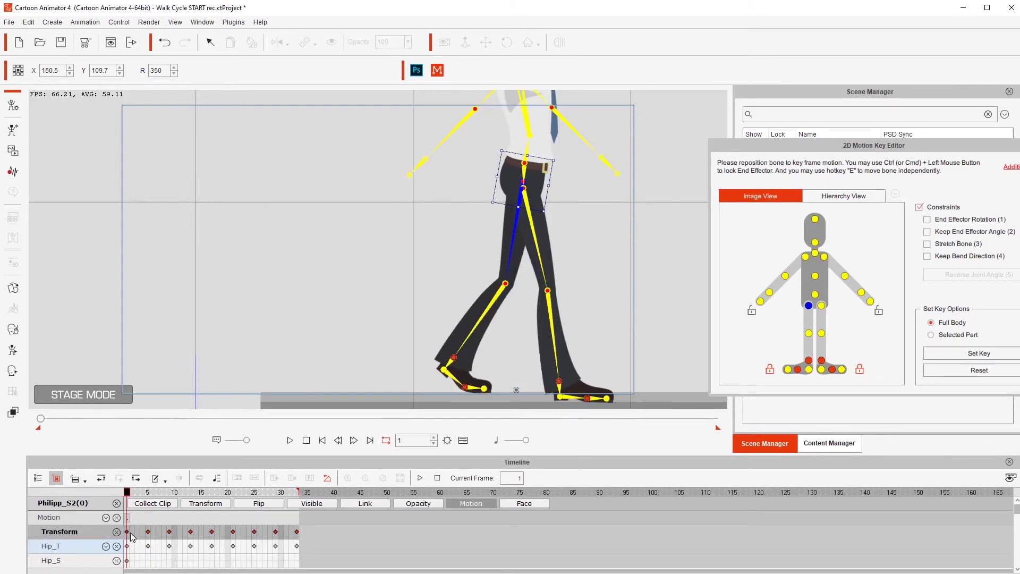
key(ctrl+c)
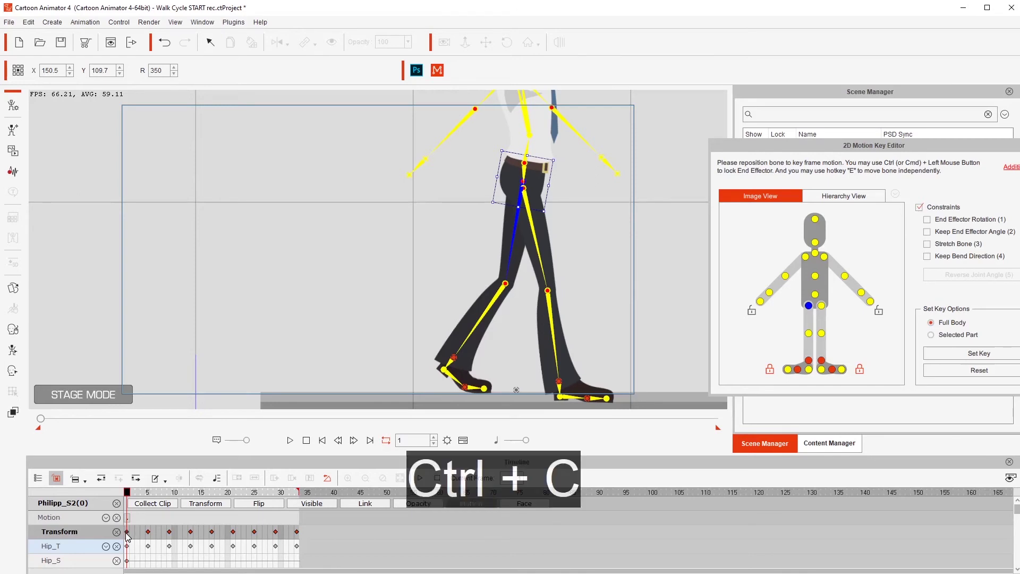
click(296, 533)
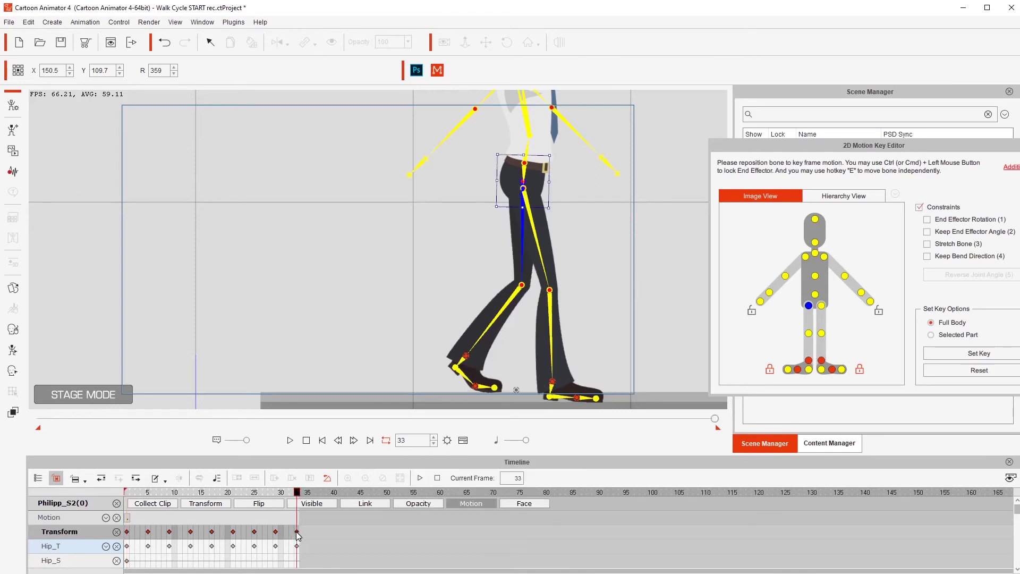
key(ctrl+v)
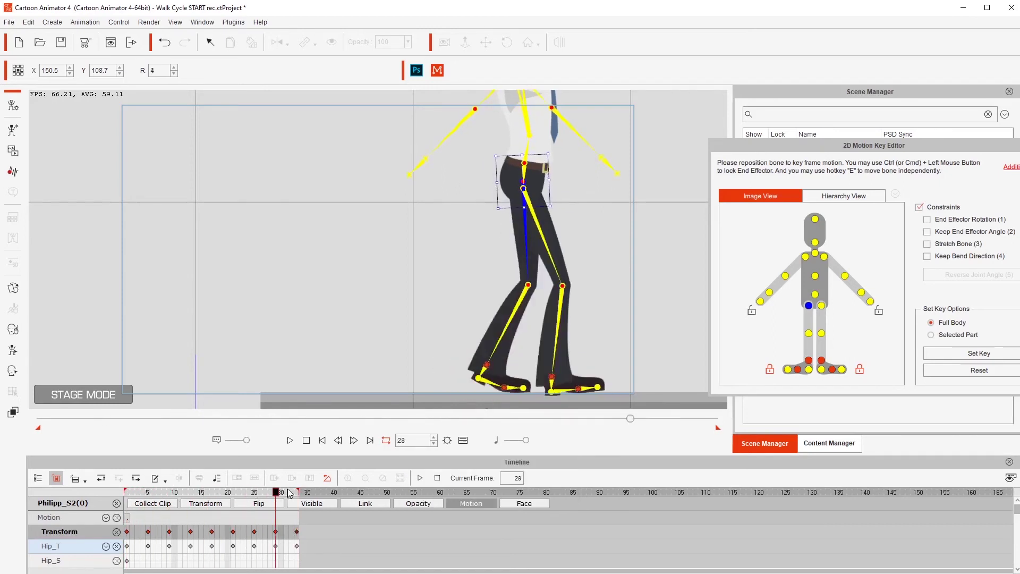
key(ctrl)
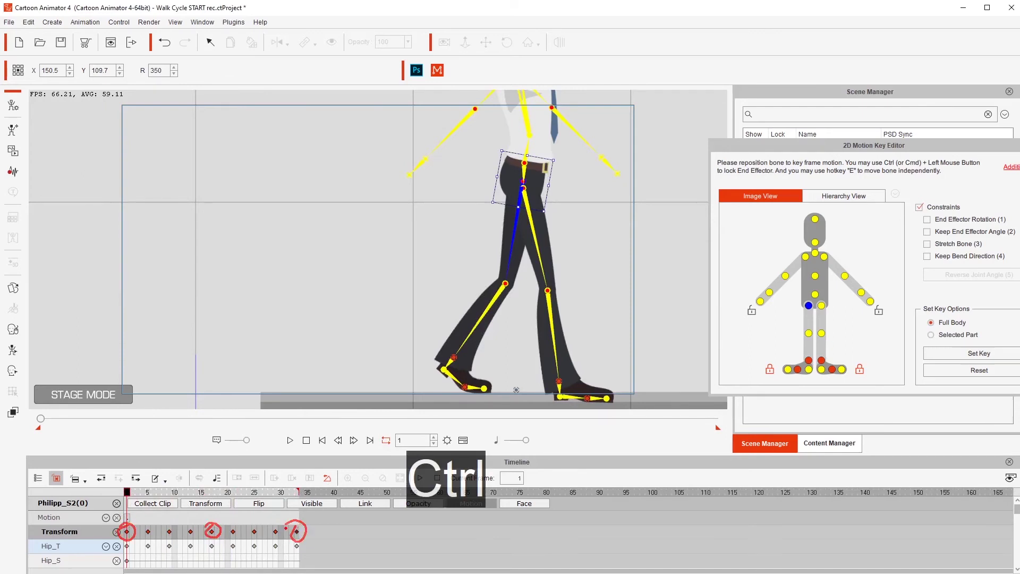
Step: Play back the walk cycle to check the loop and center the character's legs in view
key(space)
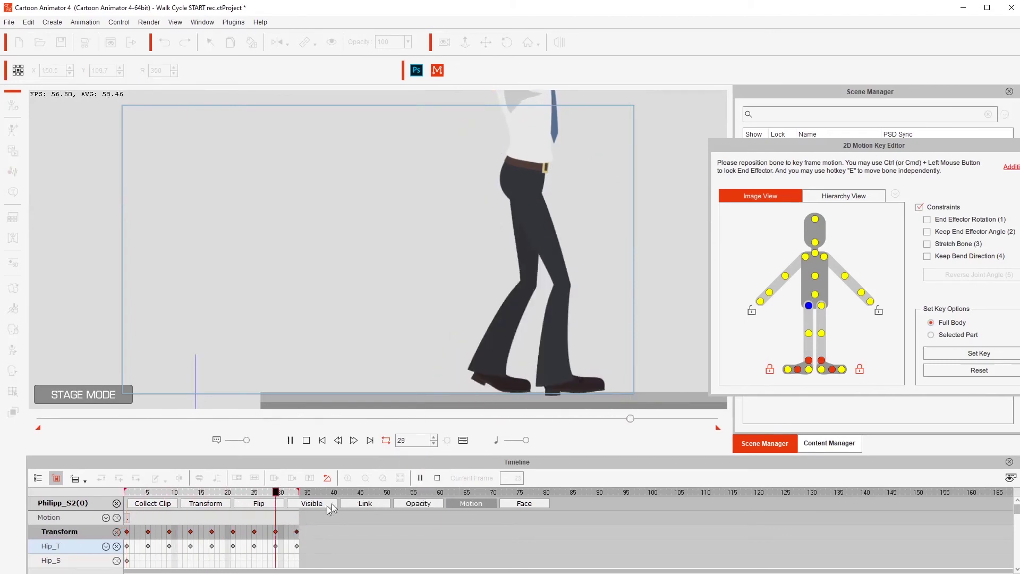
key(space)
drag(545, 260, 376, 233)
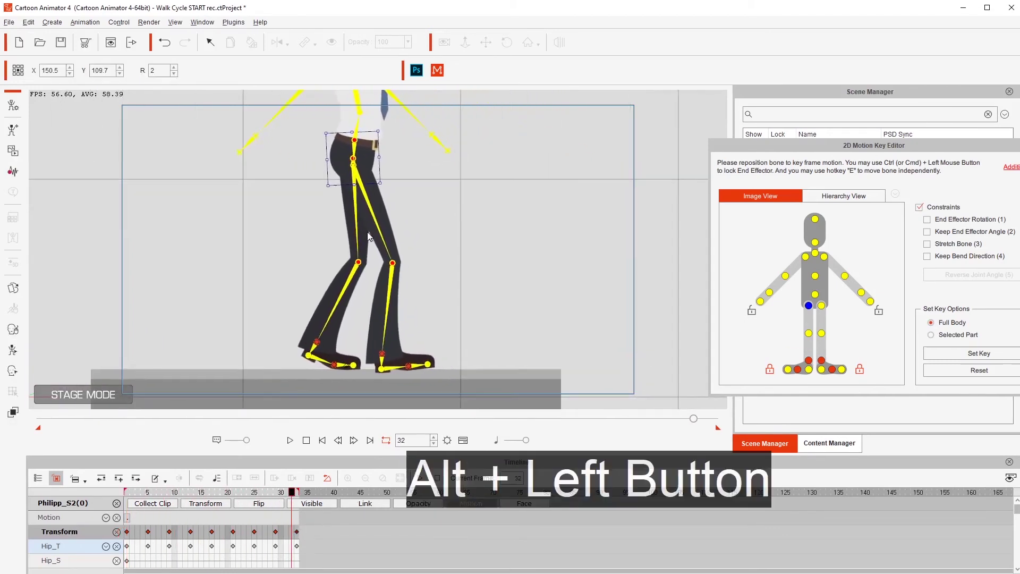
Step: Set the transition curve of the Transform keys to Linear, working from frame 1 through frames 5, 9 and 13
click(127, 533)
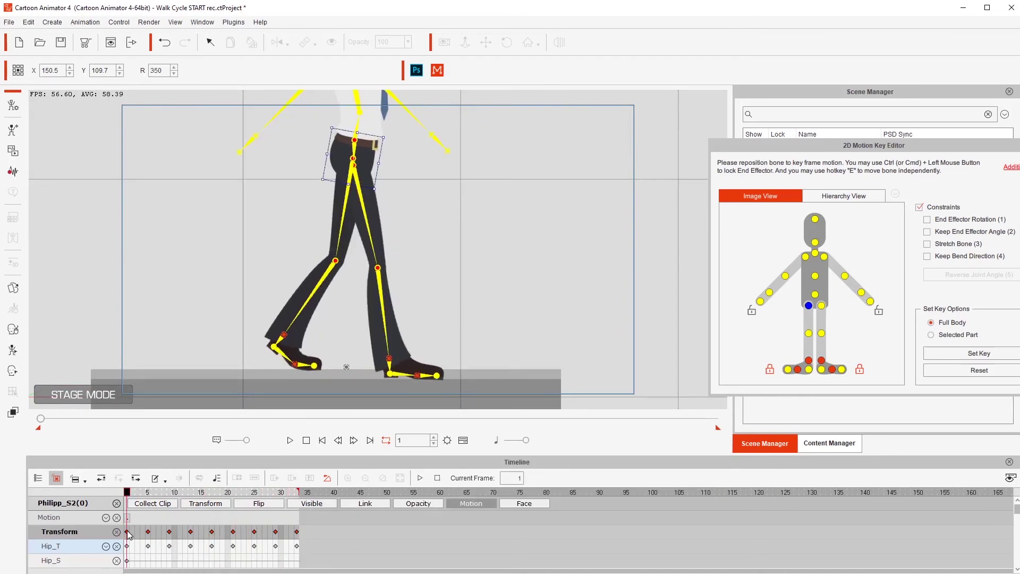
key(alt)
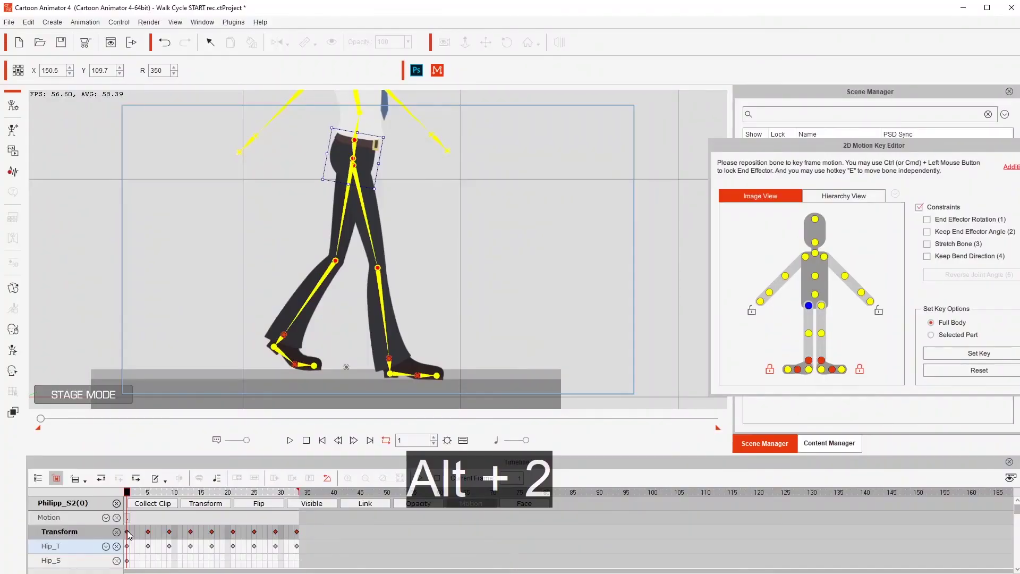
right_click(128, 534)
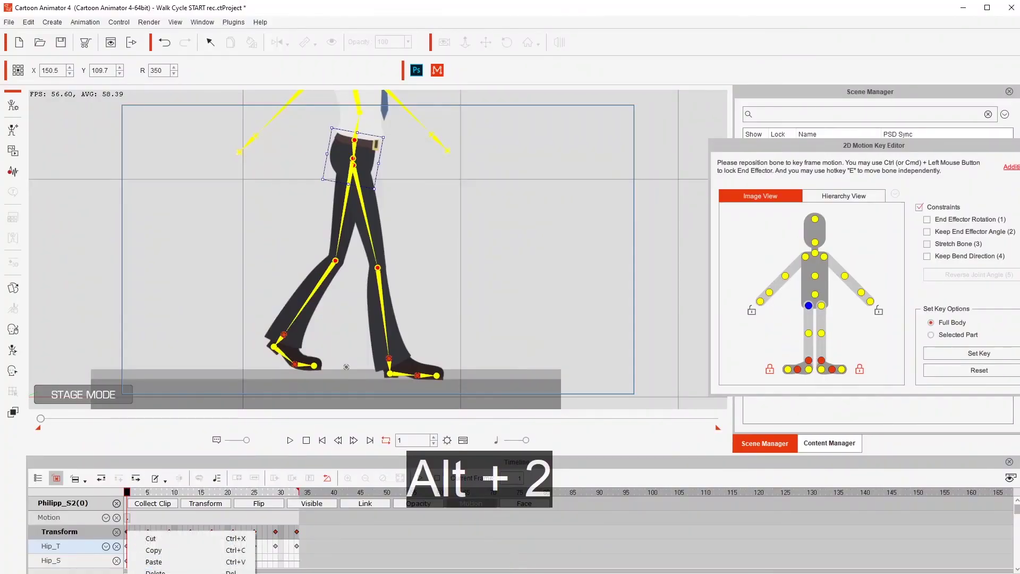
click(160, 573)
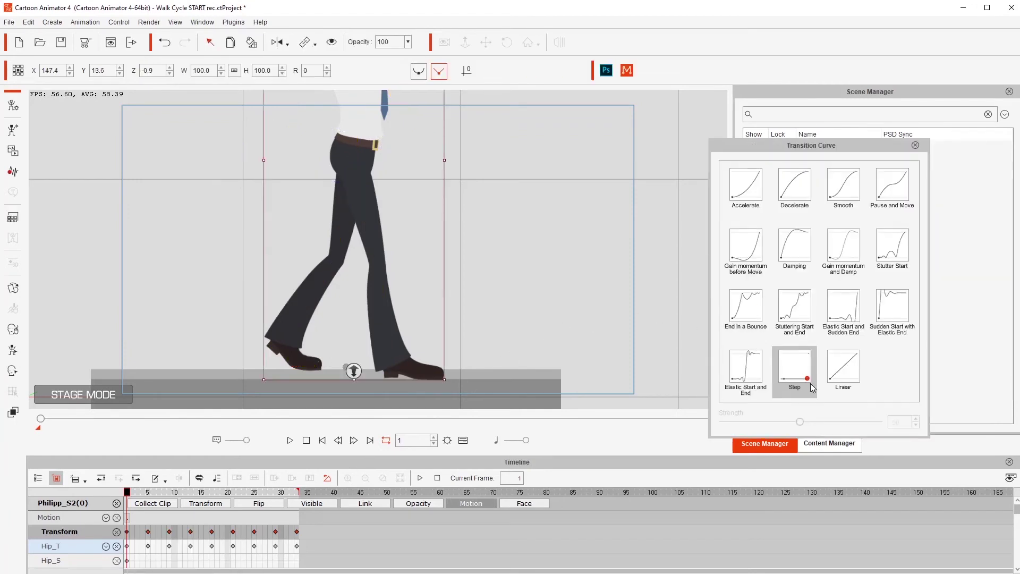
click(844, 371)
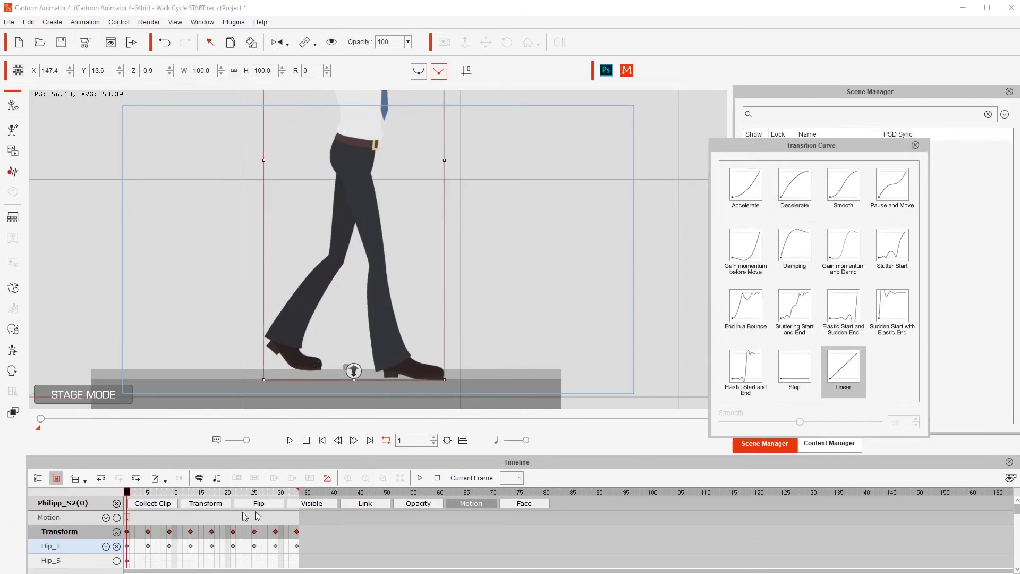
click(148, 532)
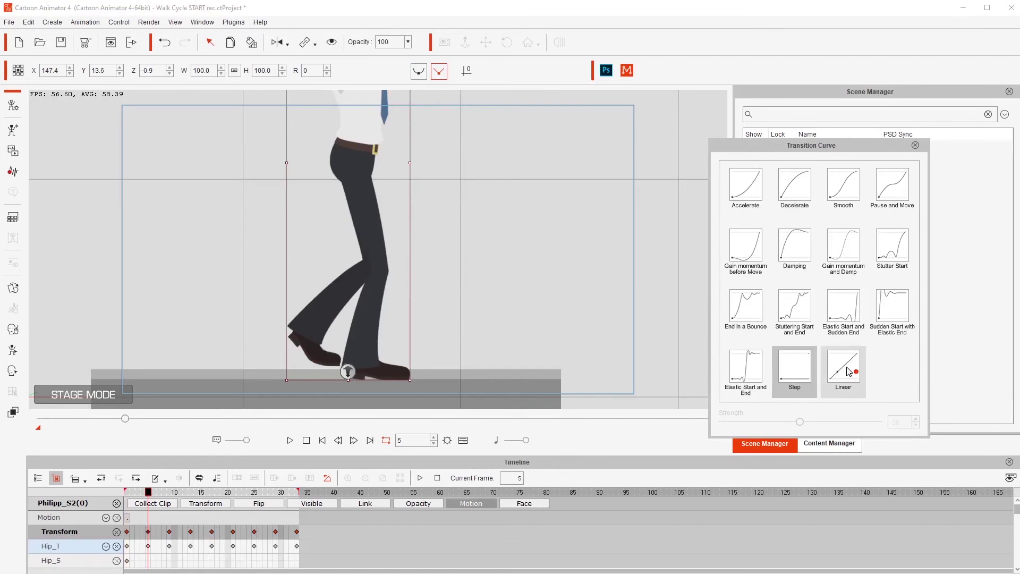
key(Tab)
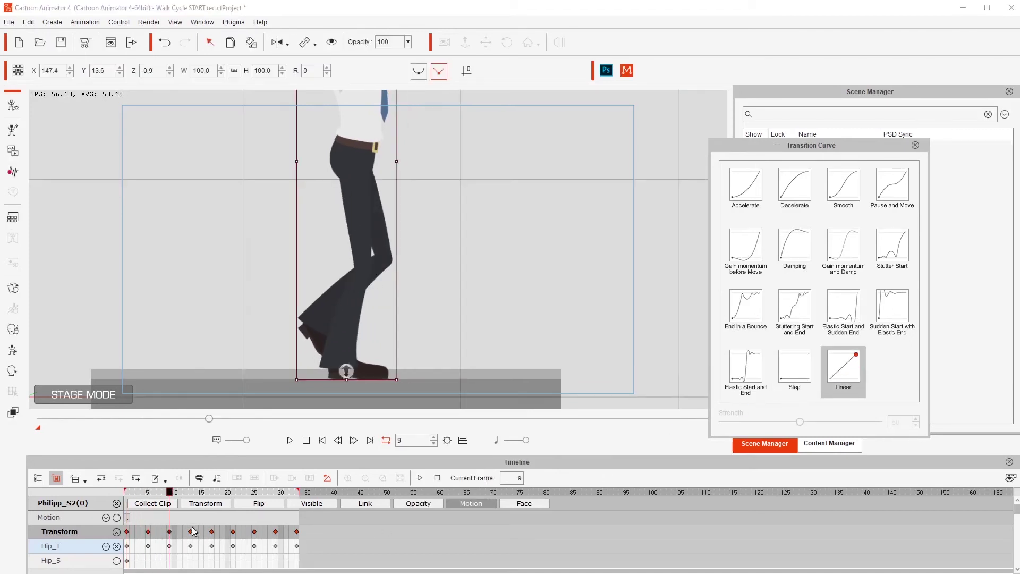
click(190, 532)
Step: Uncover the stage and play back the walk cycle to check the leg motion, returning to frame 1
drag(828, 141, 707, 151)
click(485, 390)
click(541, 404)
click(289, 440)
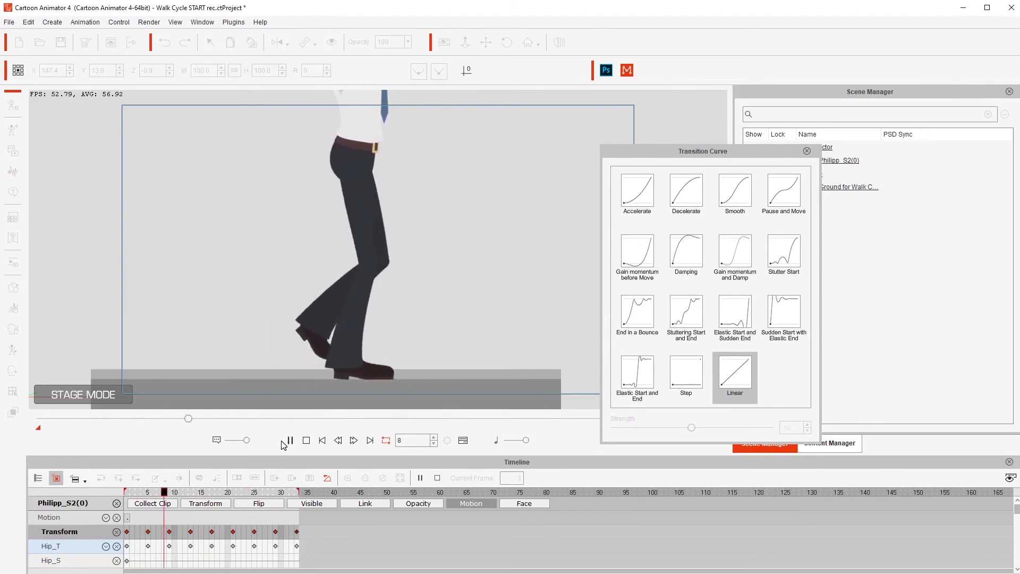
click(322, 439)
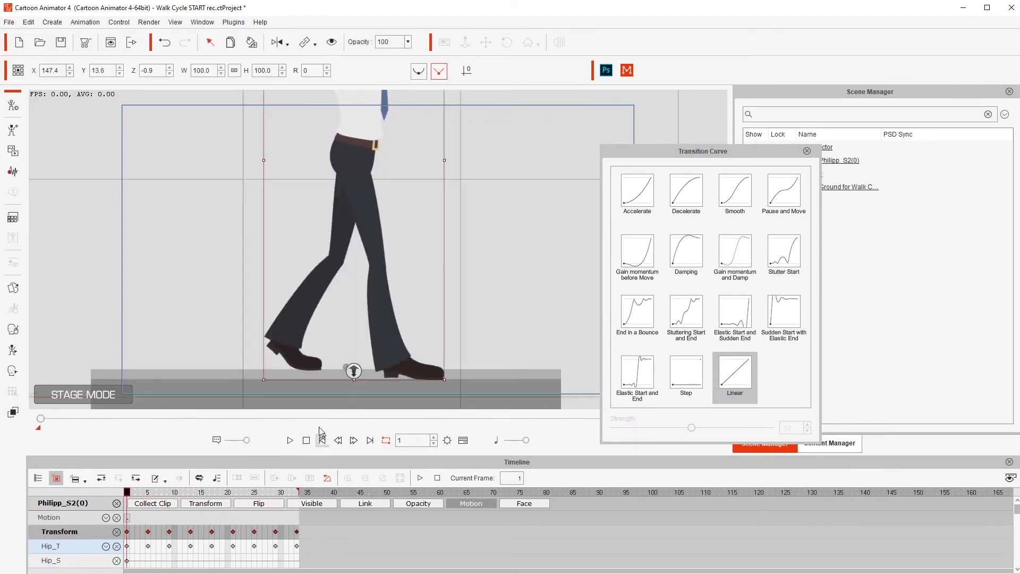
Step: At frame 5, move the right foot forward to X 134.8, Y 34.9 and tilt its toe downward
mouse_move(141, 494)
mouse_down()
mouse_move(182, 492)
mouse_move(148, 490)
mouse_up()
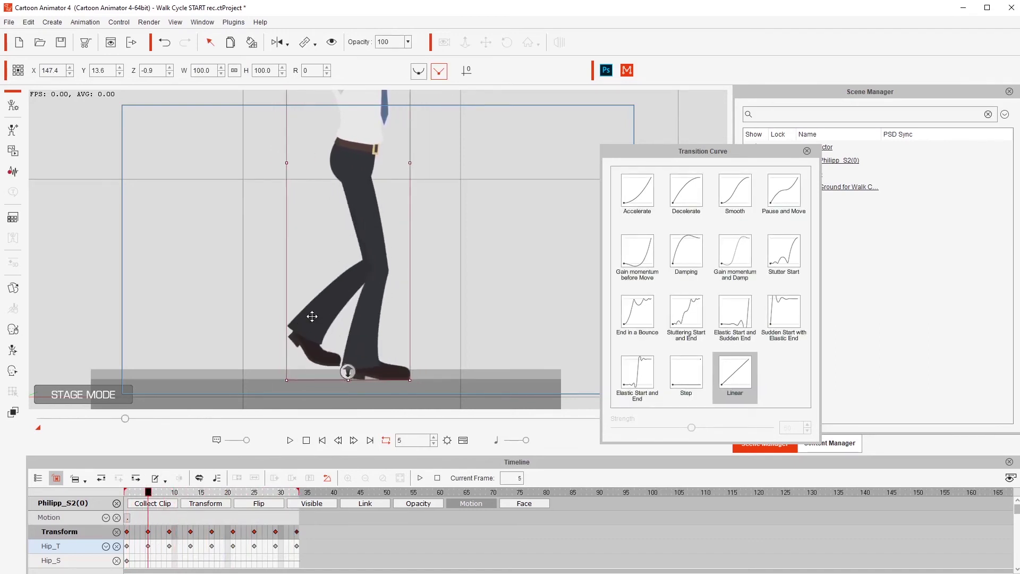
key(k)
drag(303, 336, 317, 323)
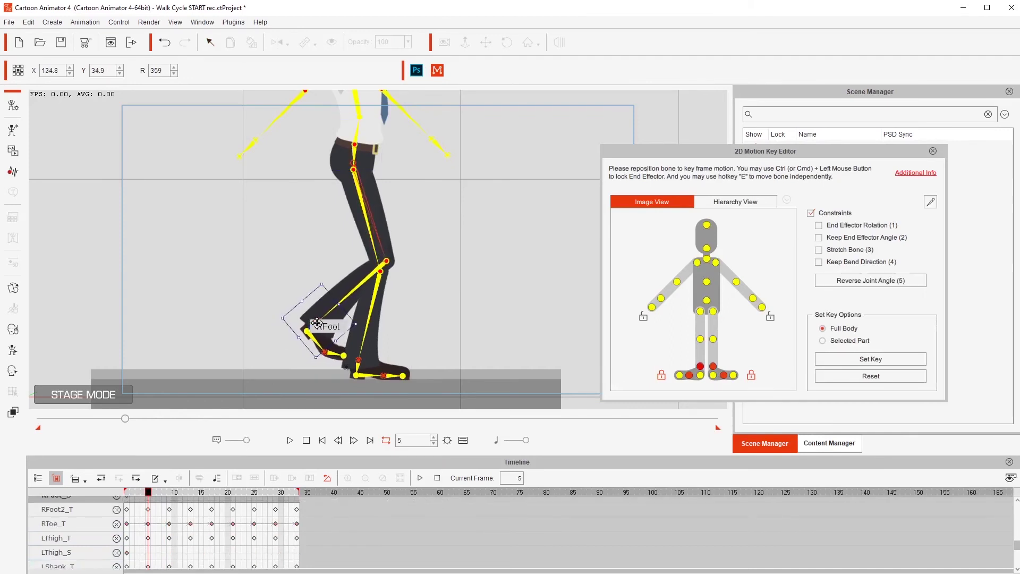
click(335, 358)
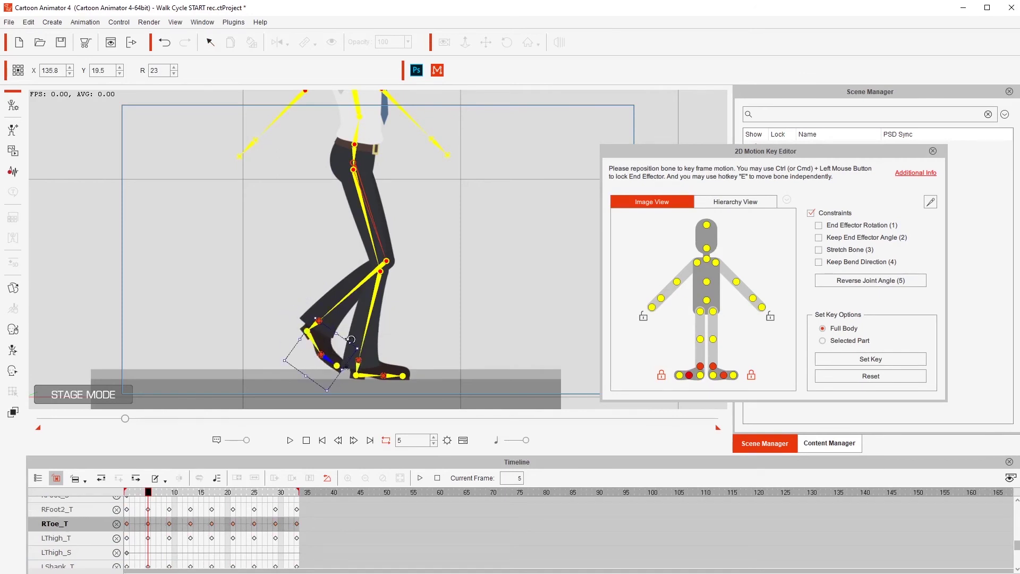
Step: Move the right foot forward to X 138.7, Y 34.7 at frame 9
click(197, 492)
drag(205, 484, 169, 485)
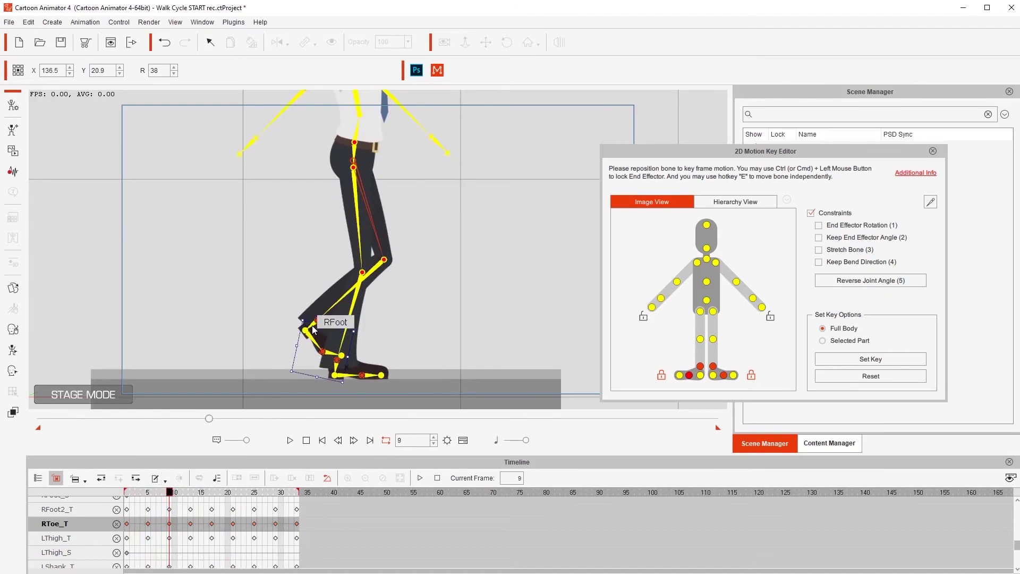
drag(311, 326, 323, 331)
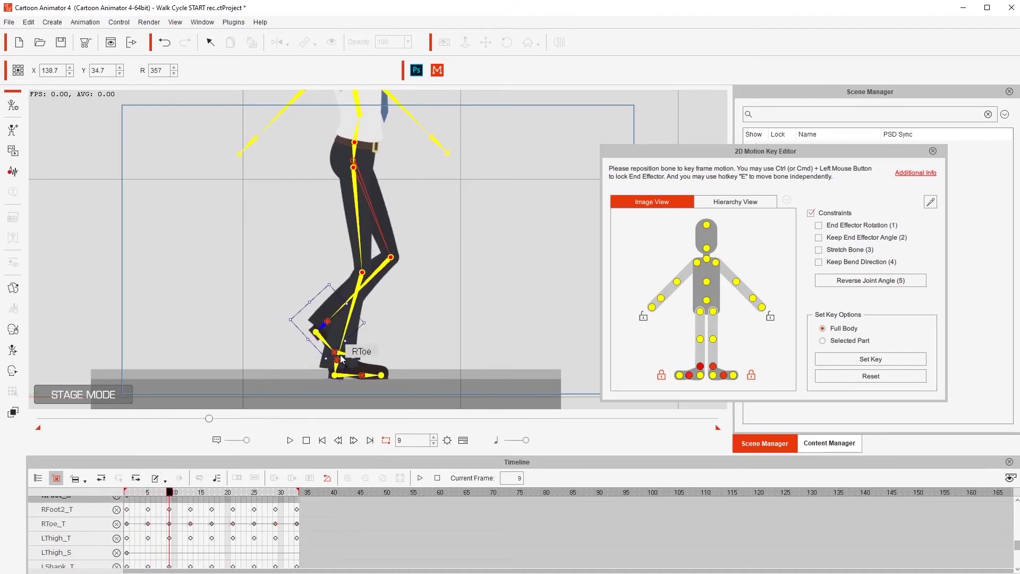
Step: Move the right foot back to X 129.4, Y 34.4 at frame 5 and play back the cycle to check it
mouse_move(171, 490)
mouse_down()
mouse_move(134, 491)
mouse_move(152, 494)
mouse_up()
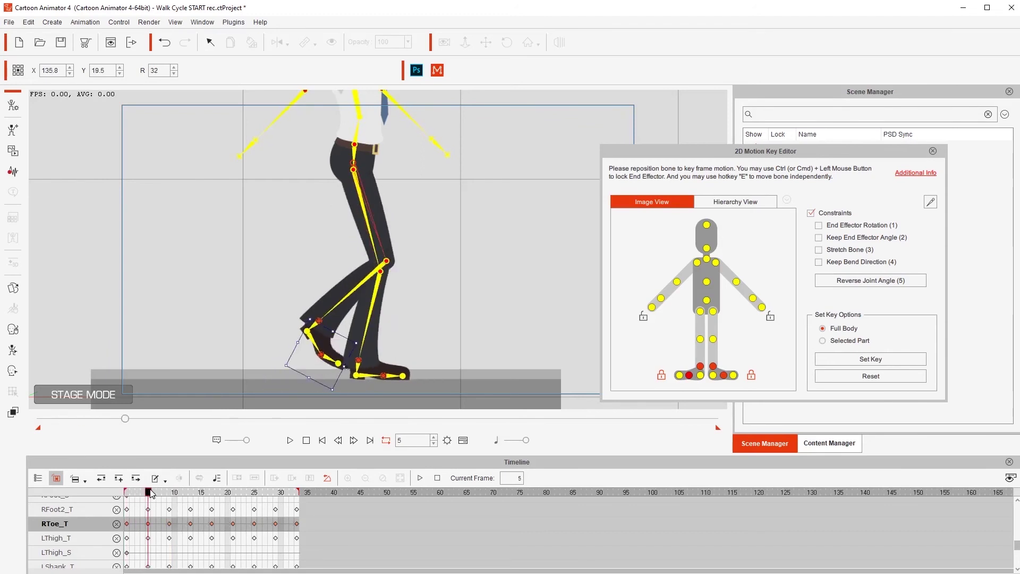
drag(315, 329, 306, 322)
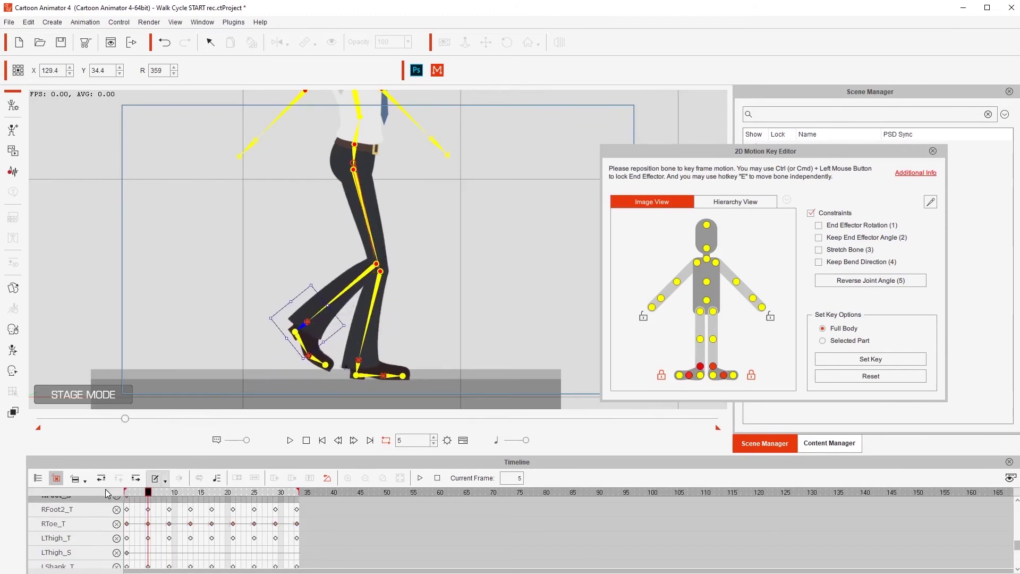
drag(133, 496, 333, 487)
key(space)
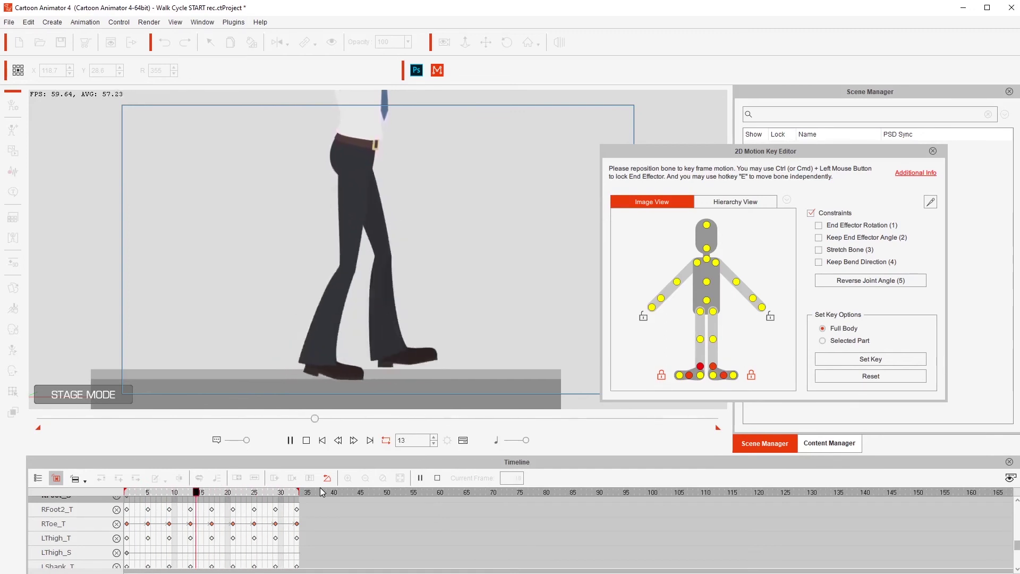
key(space)
Step: Move the left foot forward to X 137.7, Y 34.4 at frame 25
click(231, 504)
drag(232, 503, 254, 494)
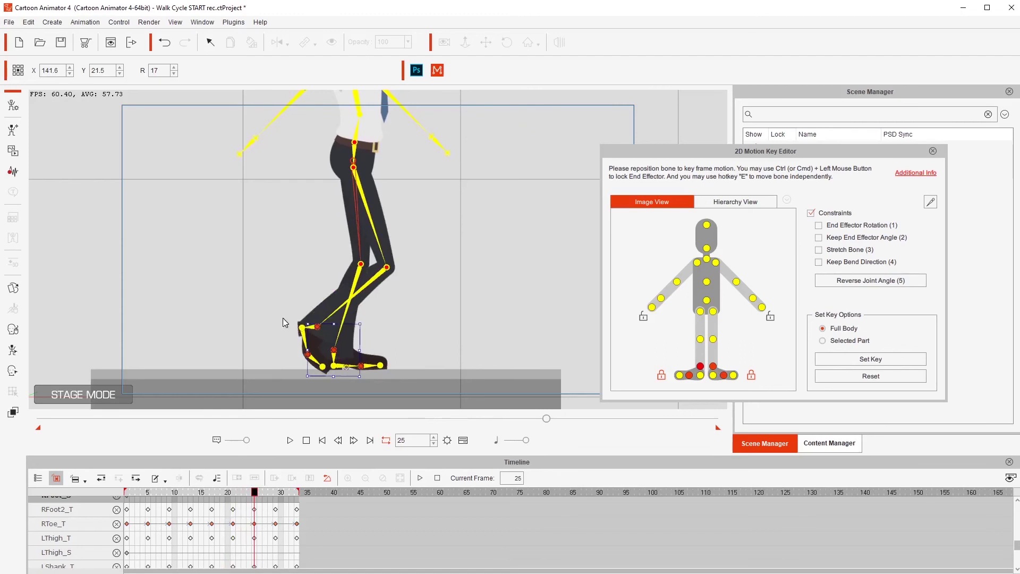
click(359, 283)
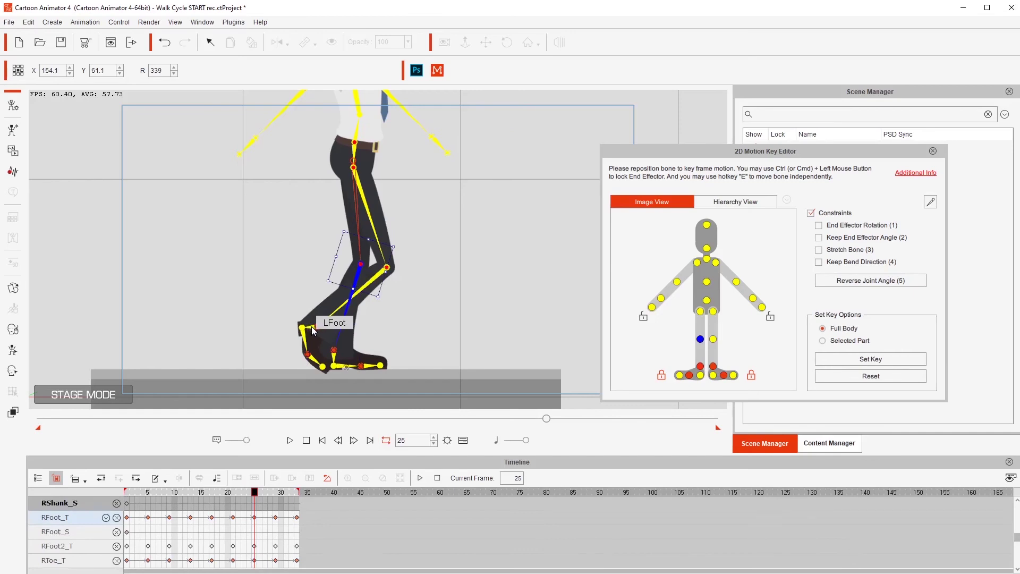
drag(311, 326, 323, 324)
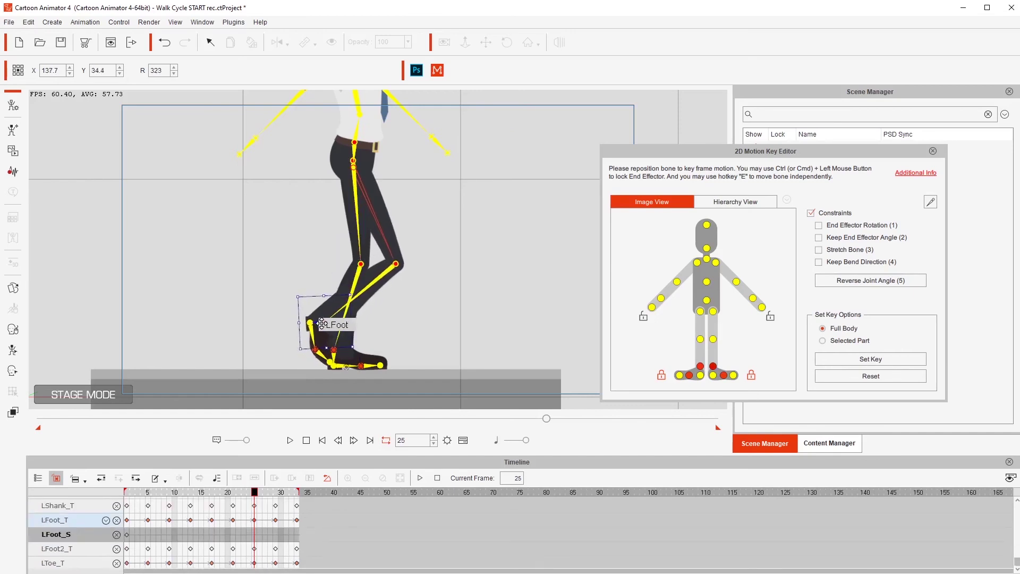
Step: Move the left foot to X 129.9, Y 27.8 at frame 21 and play back the cycle to check it
click(235, 493)
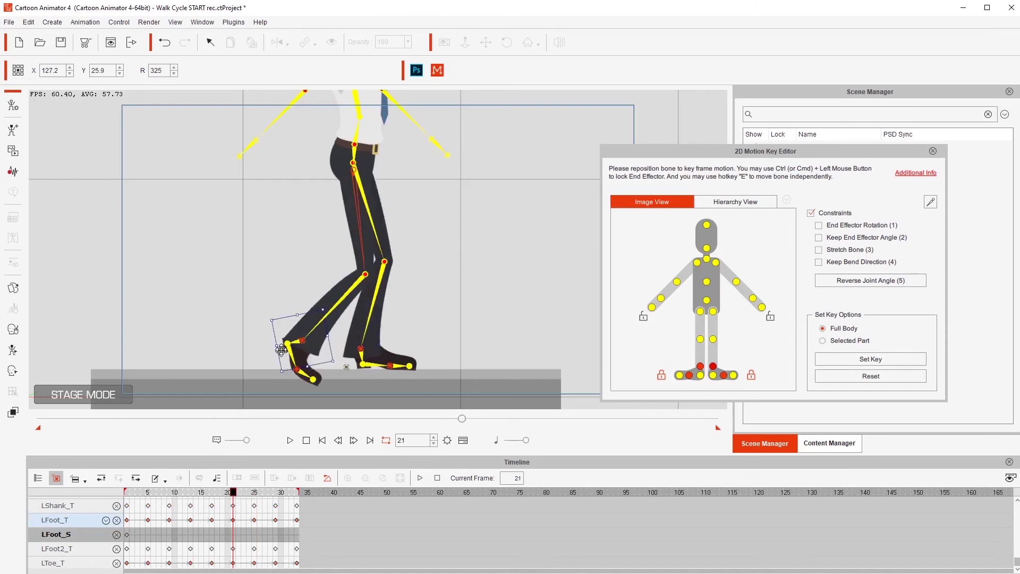
drag(299, 342, 305, 338)
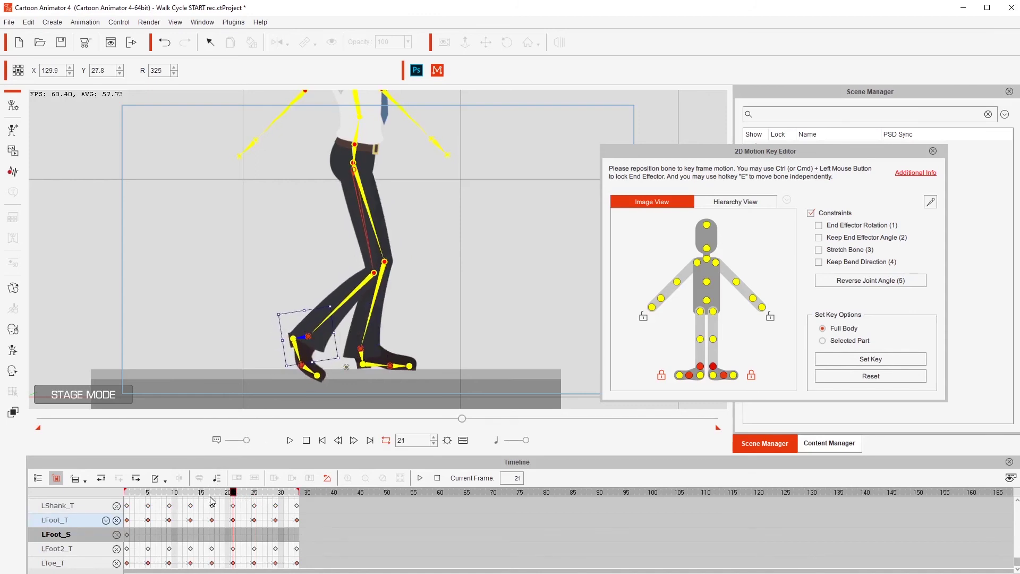
key(space)
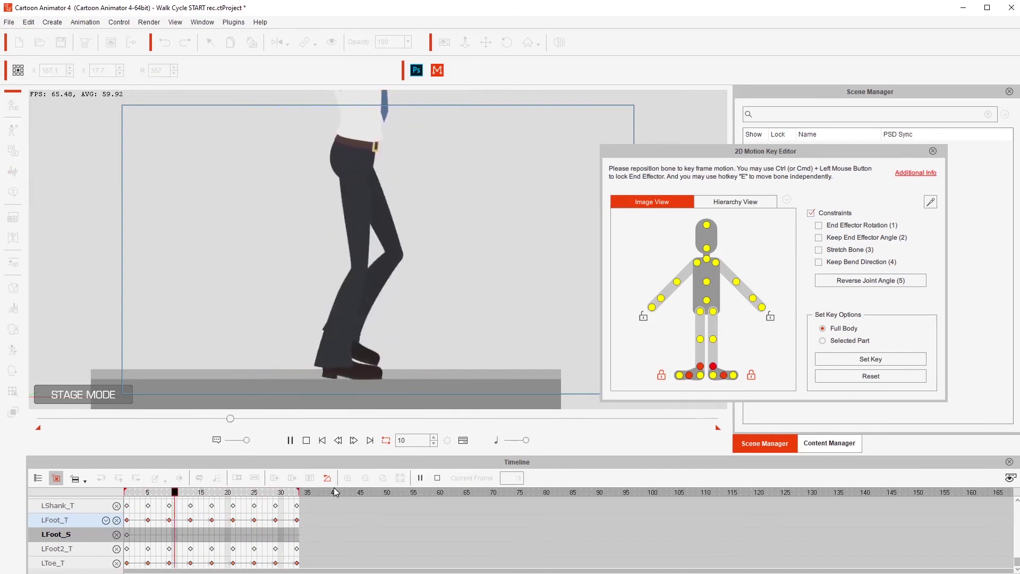
key(space)
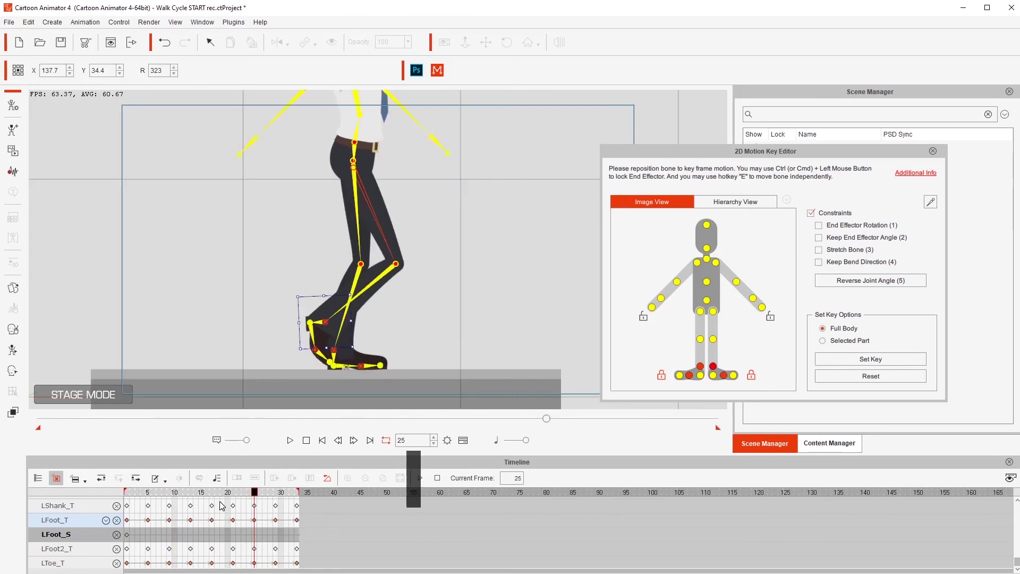
Step: Shift the character's Transform keys at frames 5 and 9 earlier, to frames 4 and 7
scroll(222, 505, up, 4)
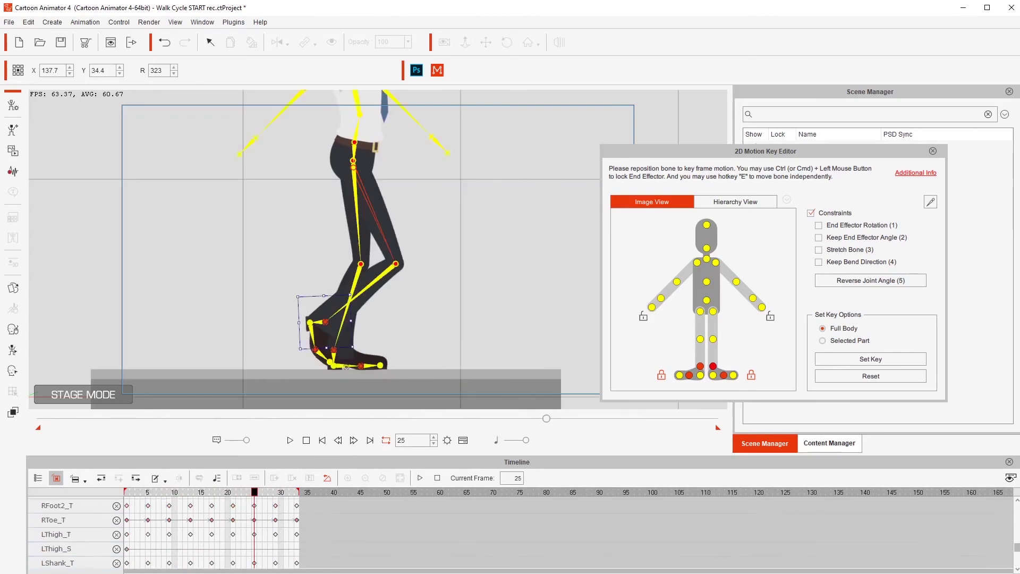
scroll(167, 542, up, 10)
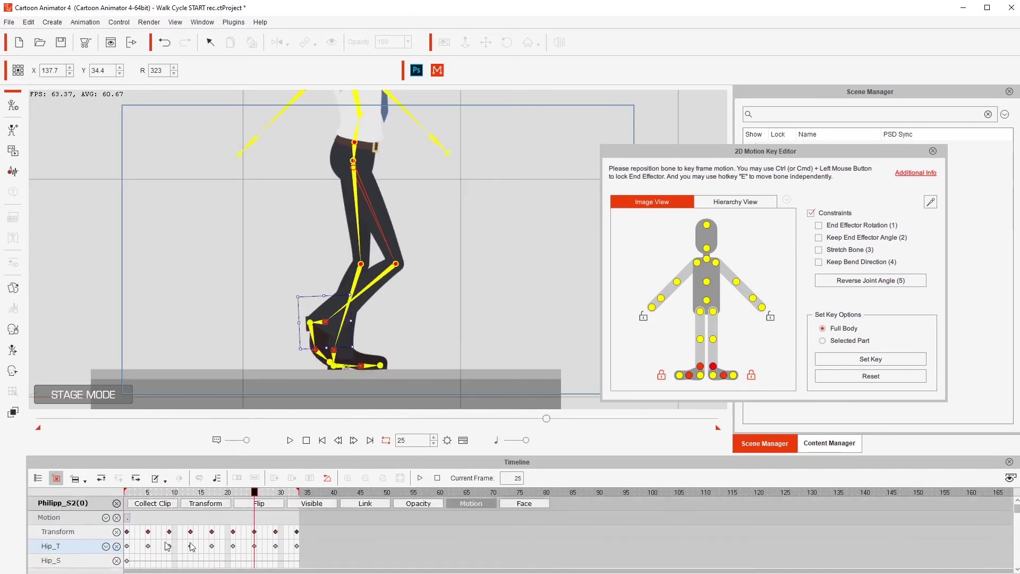
click(149, 532)
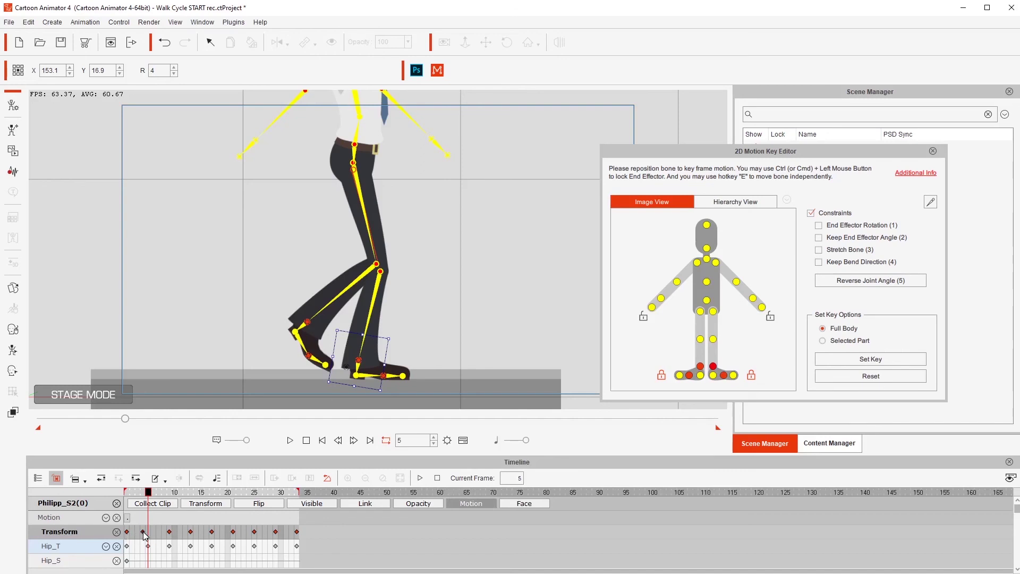
click(169, 535)
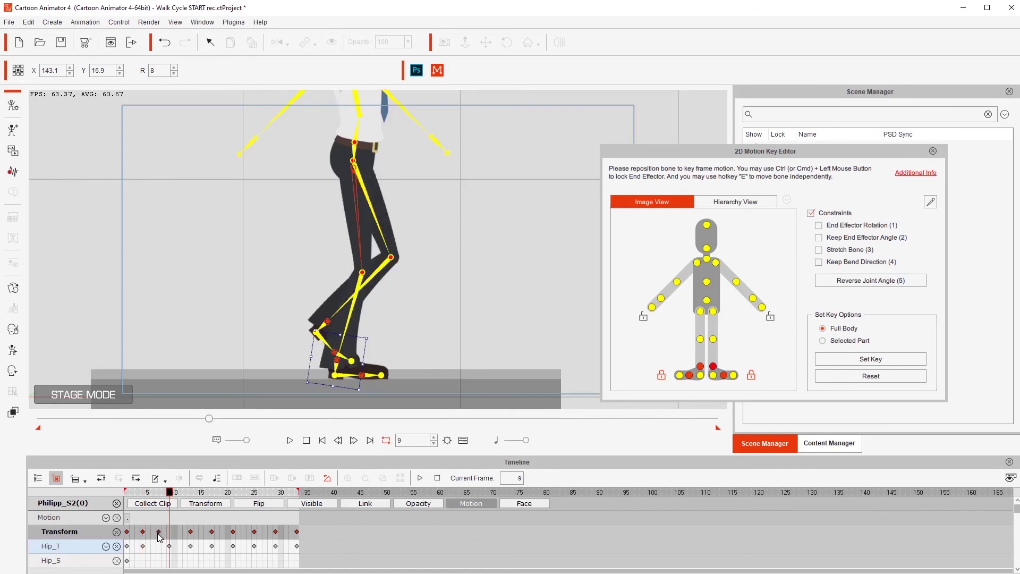
Step: Shift the Transform keys at frames 21 and 25 to frames 20 and 23 and play back the cycle to check the timing
drag(148, 496, 212, 494)
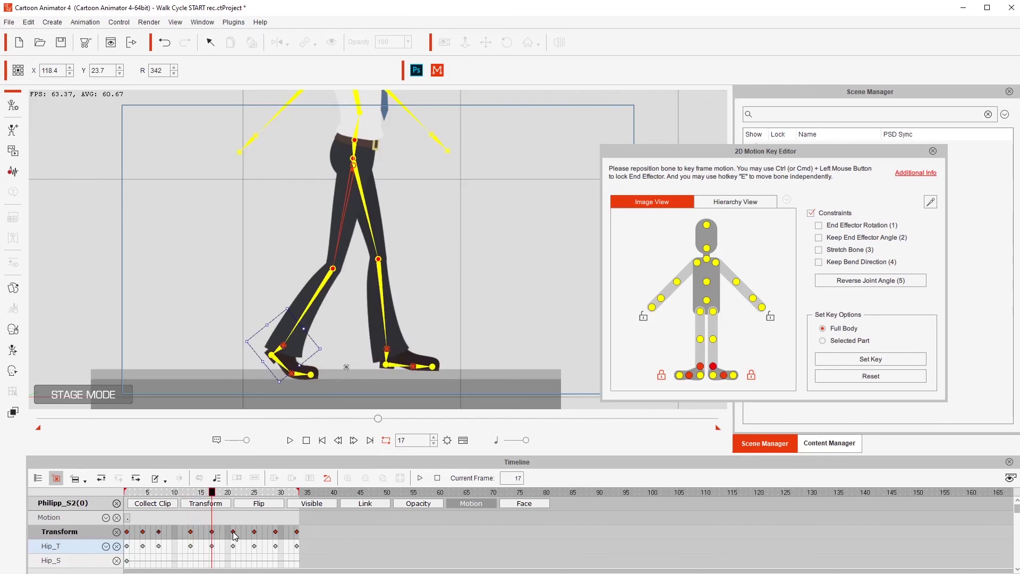
click(234, 532)
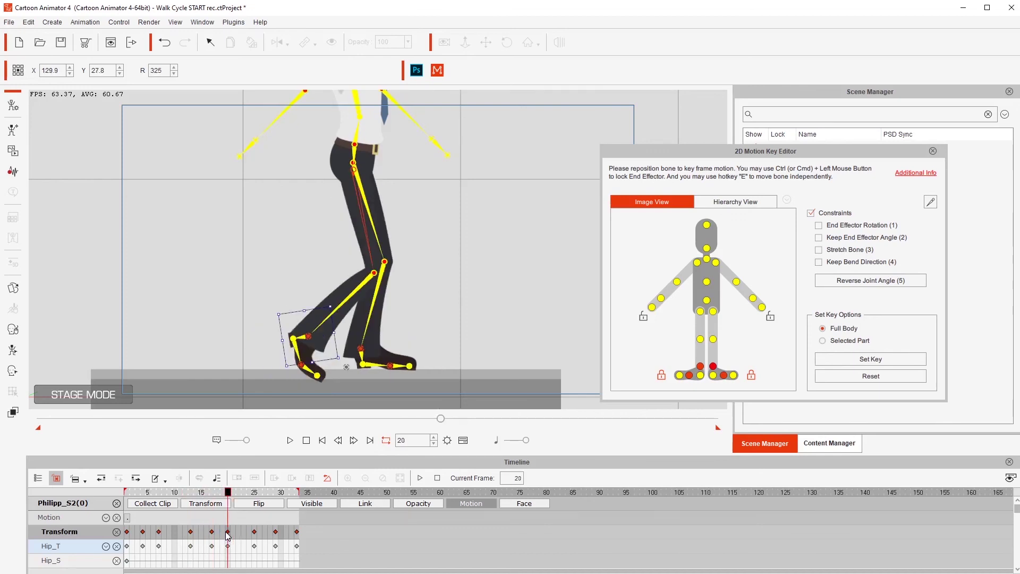
click(255, 532)
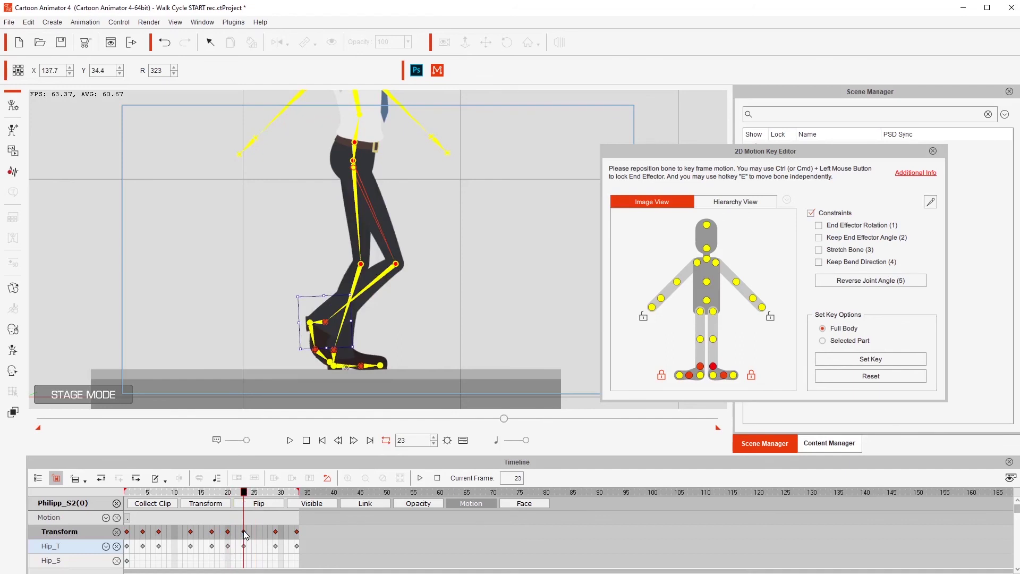
drag(244, 492, 297, 492)
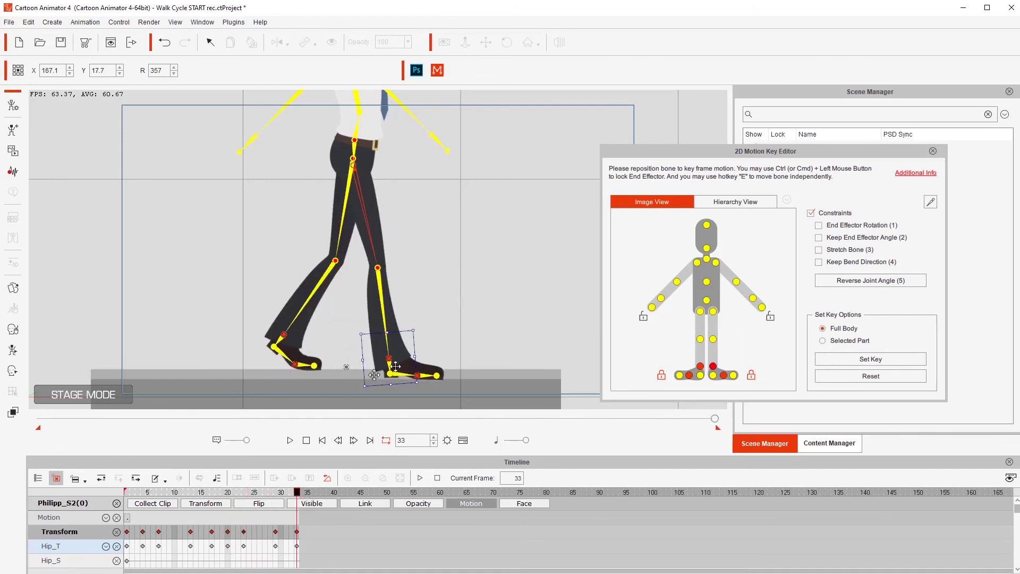
key(space)
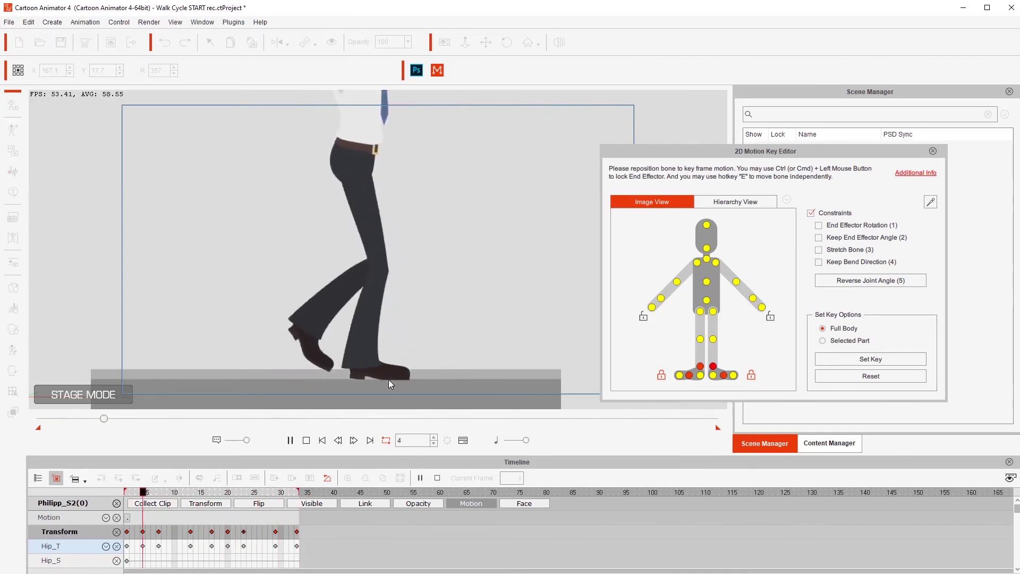
key(space)
Step: Move the left foot back with its toe flat on the ground at frame 13 and play back the cycle to check it
drag(139, 496, 198, 498)
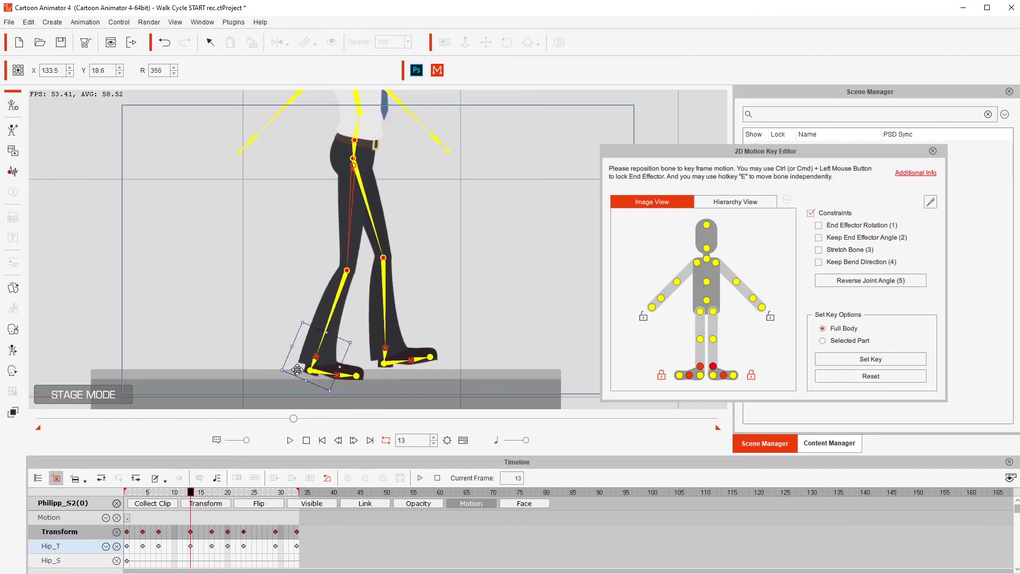
click(315, 362)
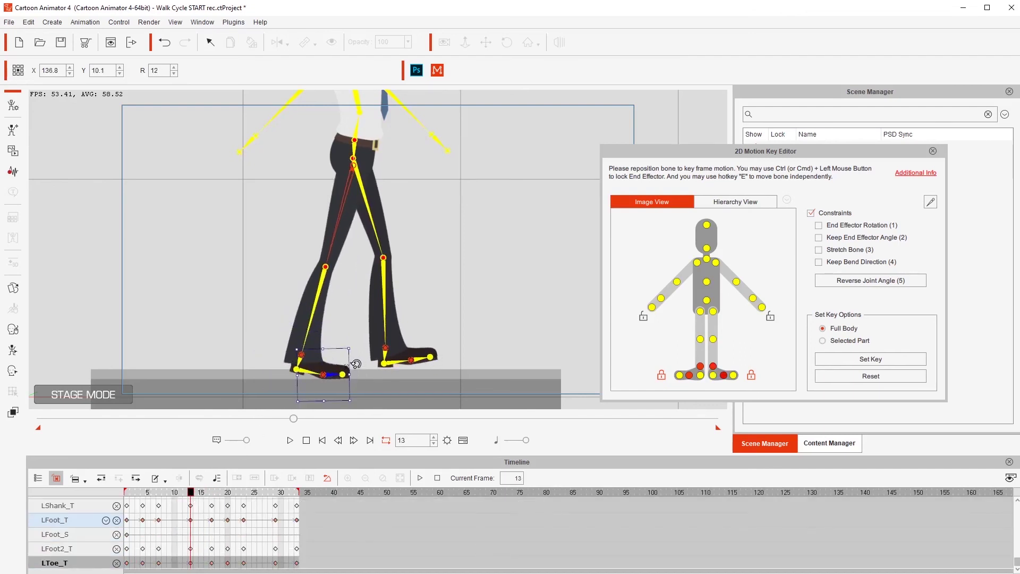
click(138, 493)
key(space)
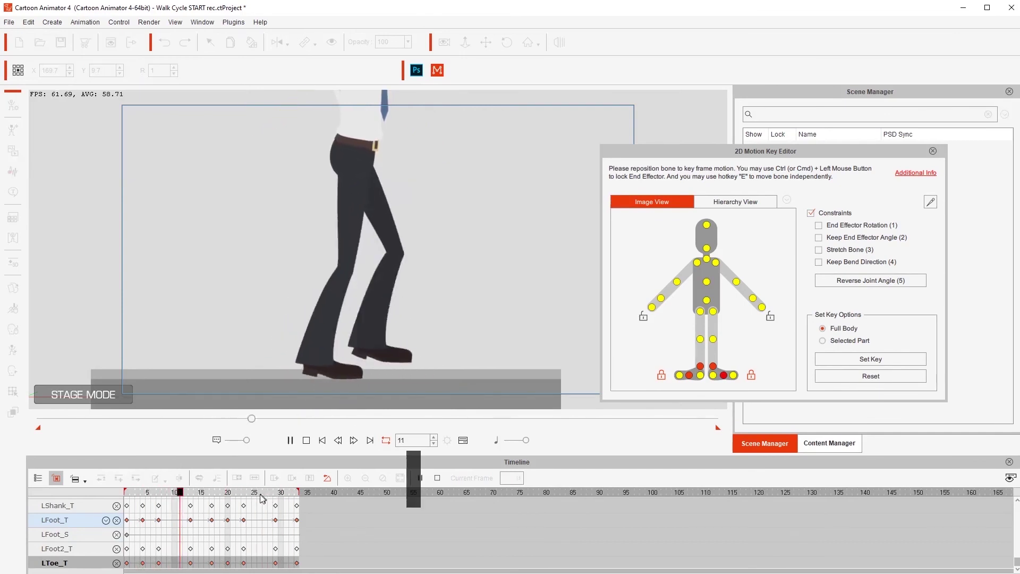
key(space)
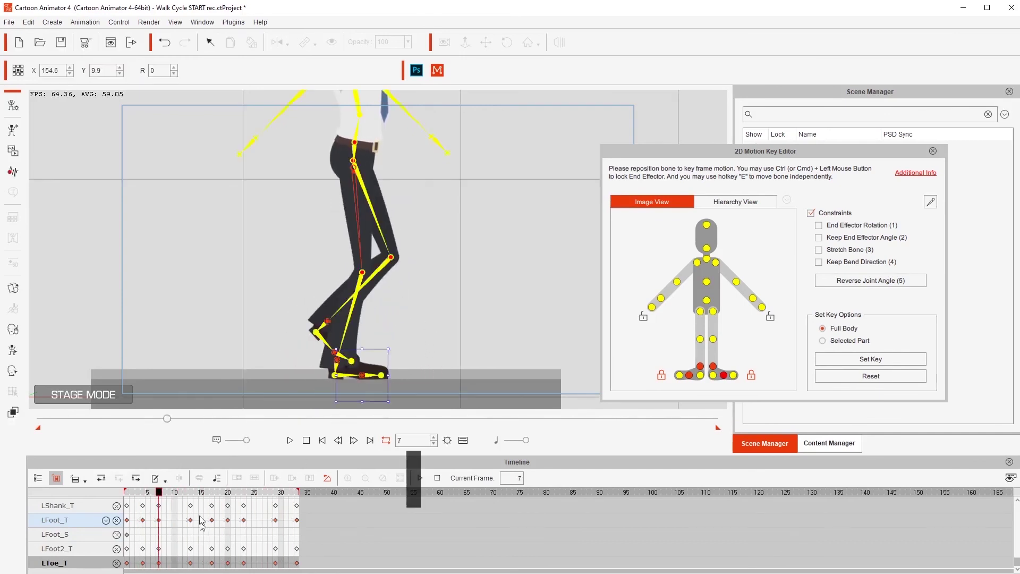
Step: Move the right foot slightly back at frame 29 and play back the cycle to check it
drag(187, 497, 218, 493)
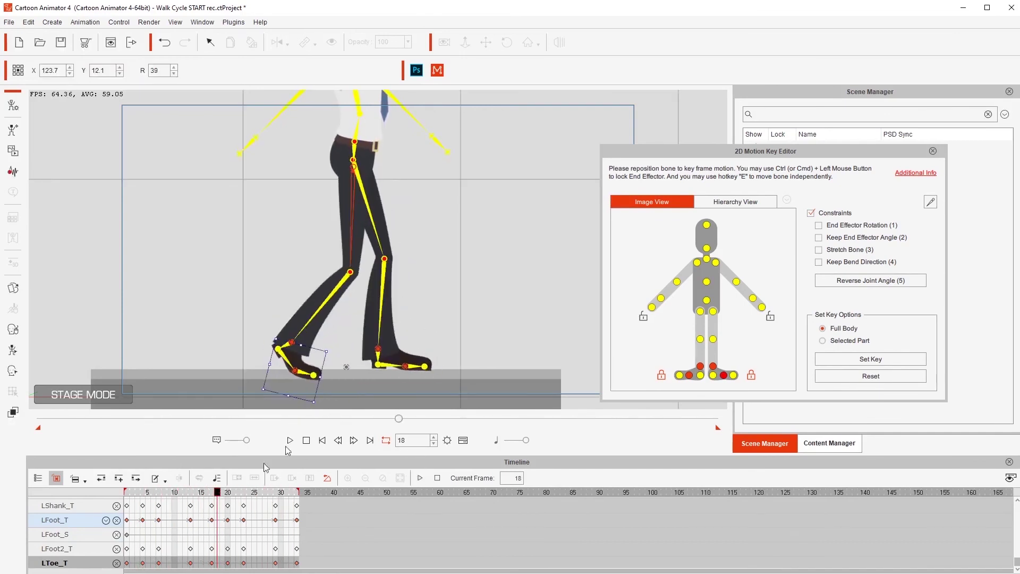
click(381, 360)
drag(220, 494, 276, 496)
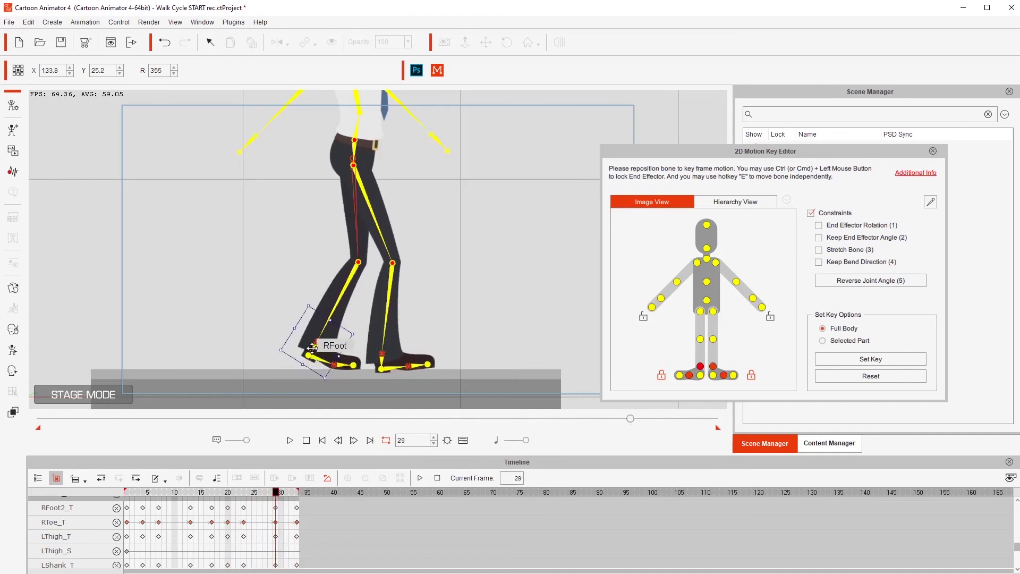
drag(313, 347, 301, 346)
key(space)
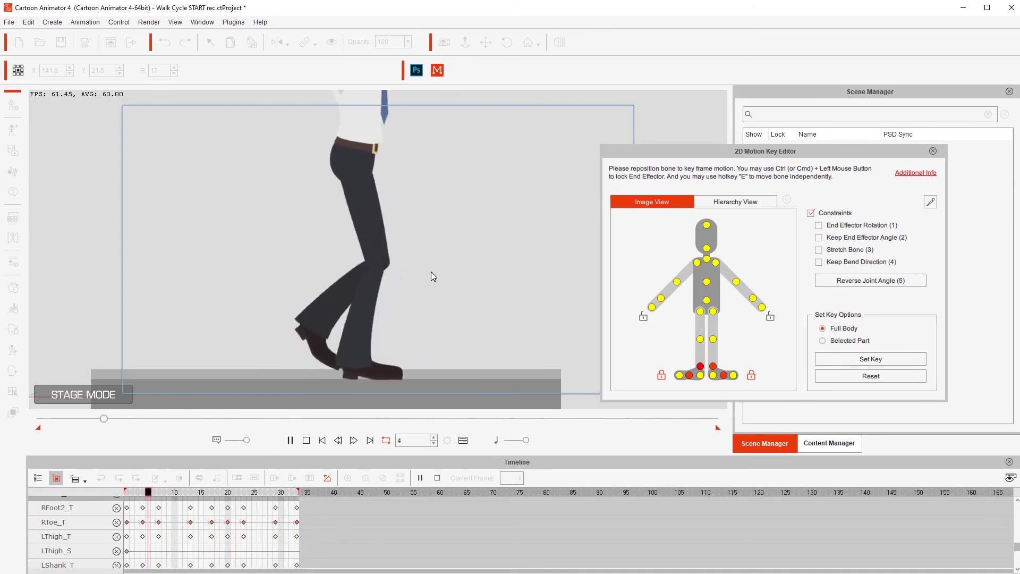
key(space)
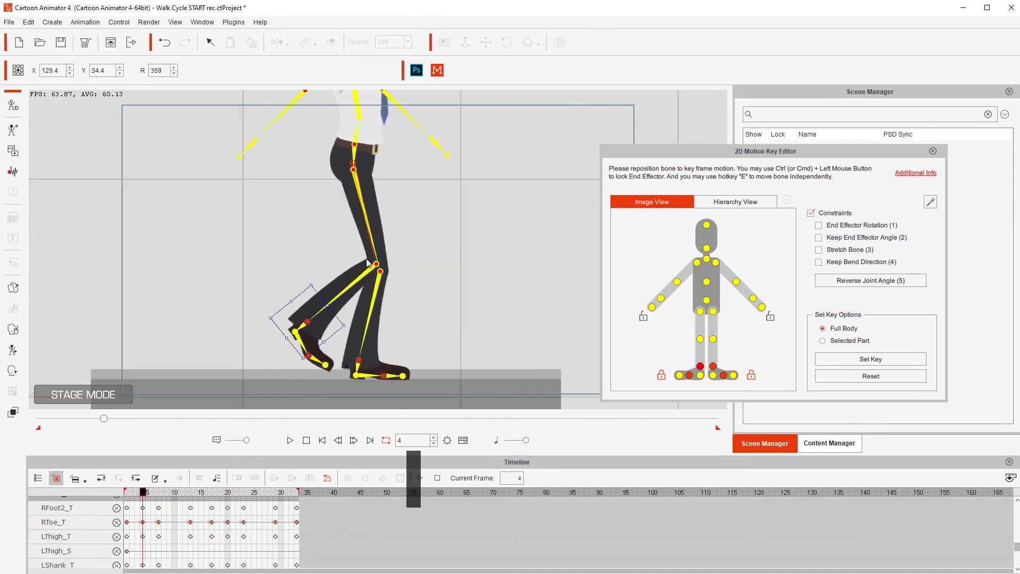
key(space)
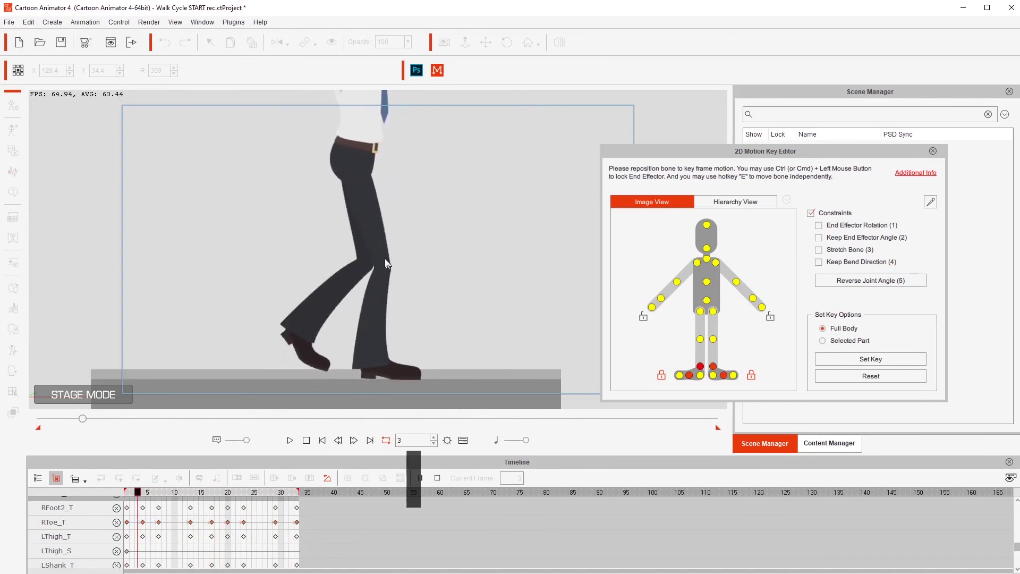
key(space)
Step: Adjust the left leg at frame 13 so the knee bends slightly more forward, and play back the cycle
drag(139, 495, 193, 500)
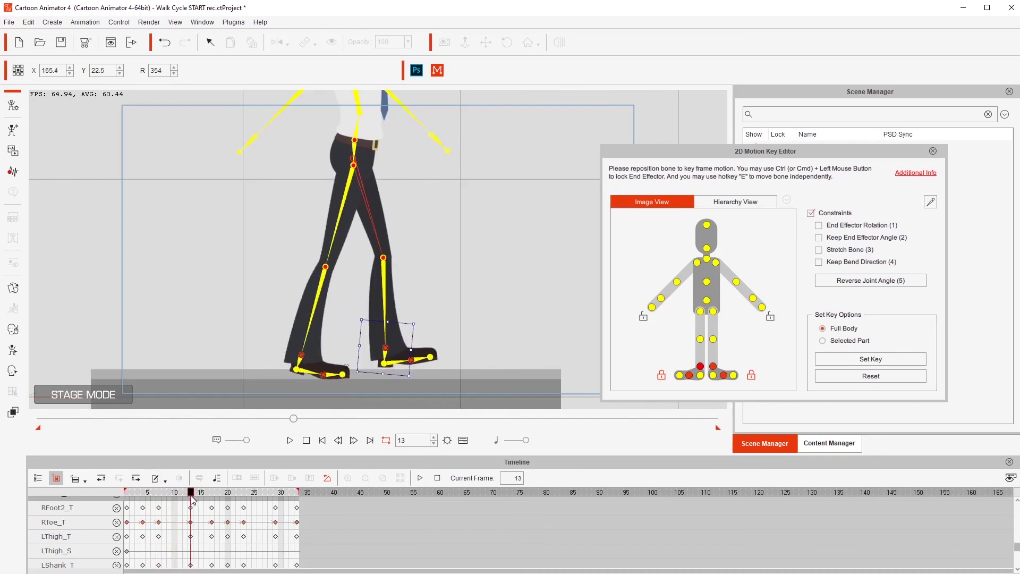
click(336, 227)
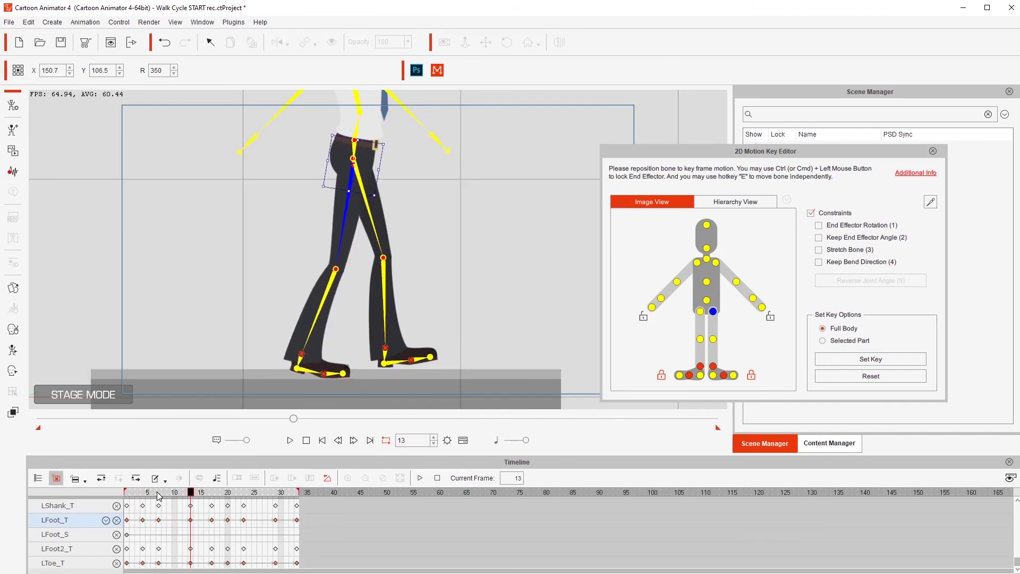
key(space)
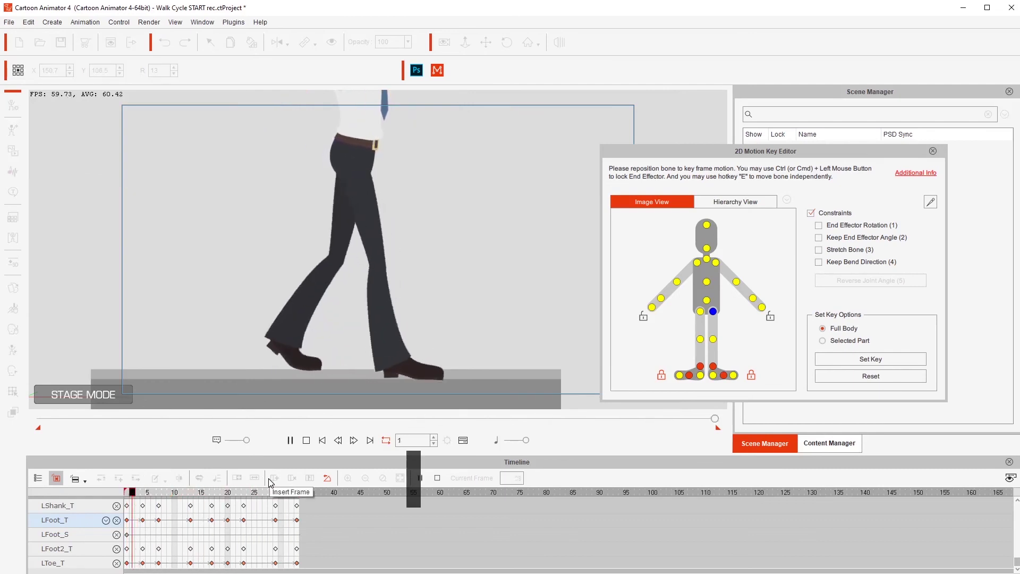